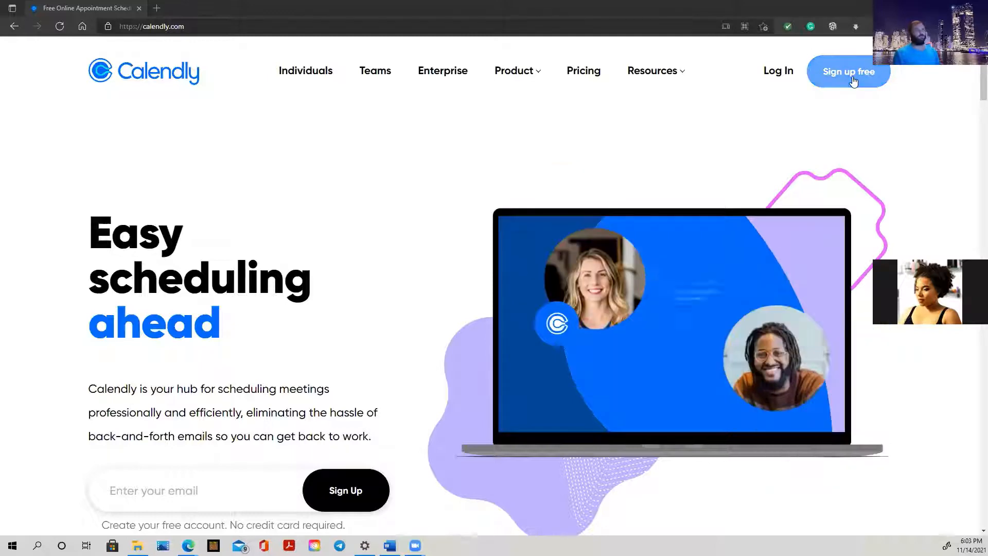
# Start a free Calendly sign-up using a saved work email address from autofill
pyautogui.click(853, 81)
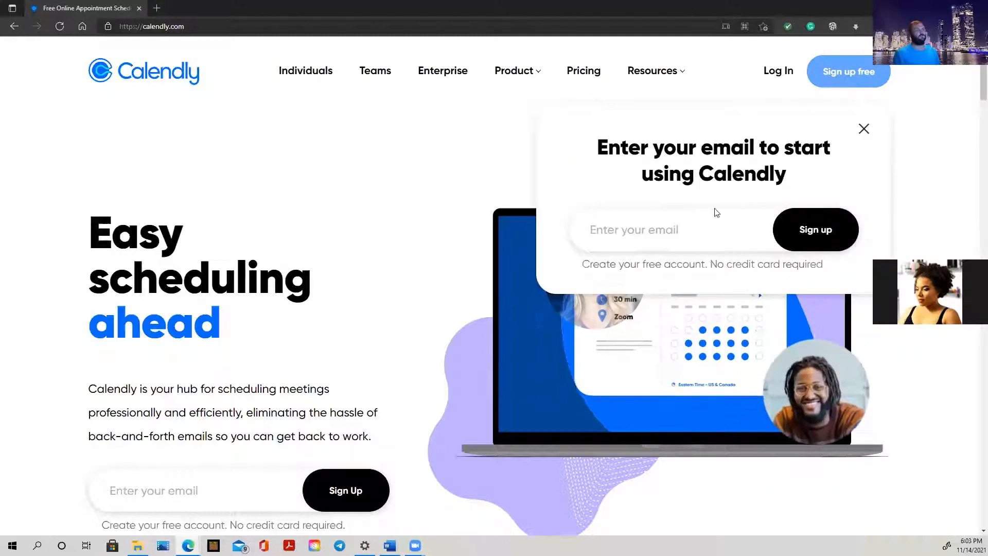
pyautogui.click(643, 233)
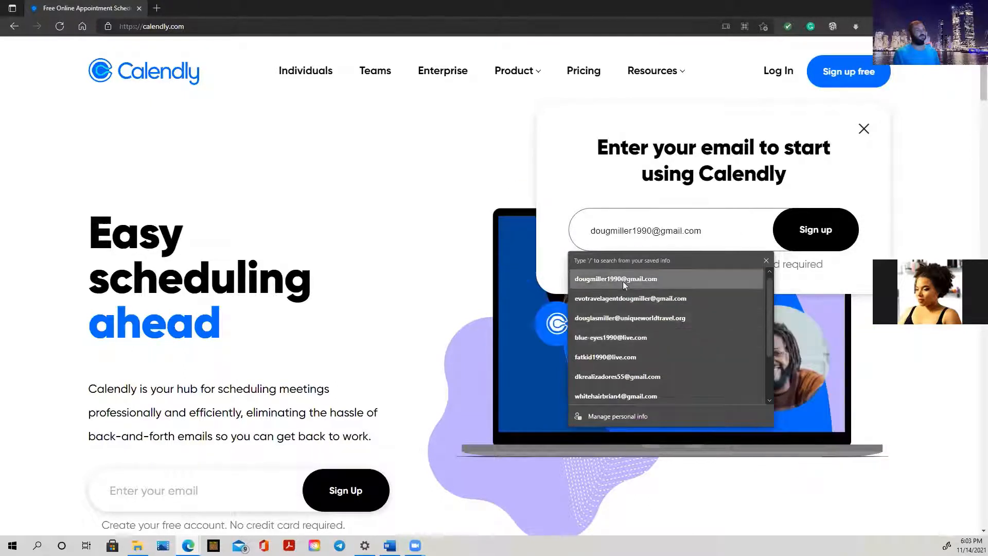
pyautogui.click(635, 318)
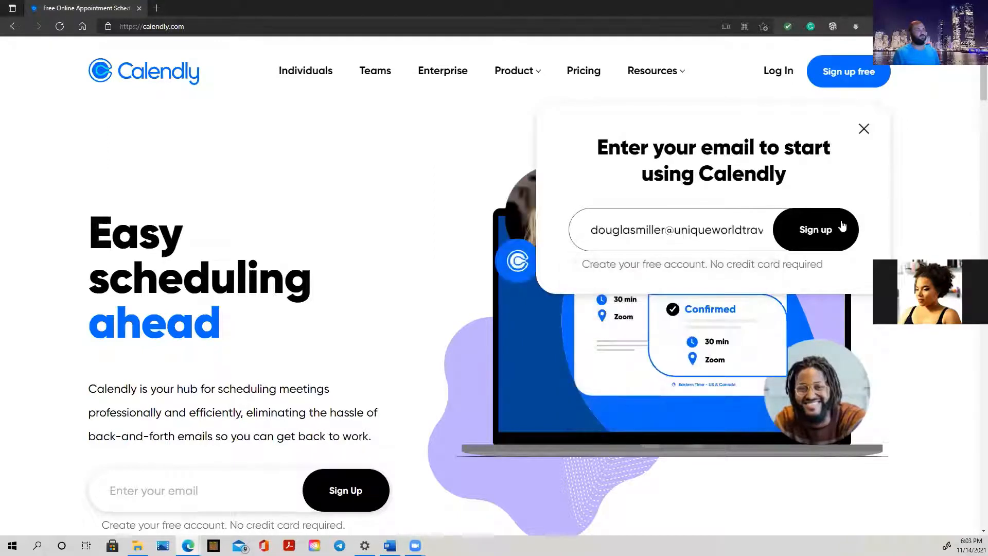
pyautogui.click(826, 236)
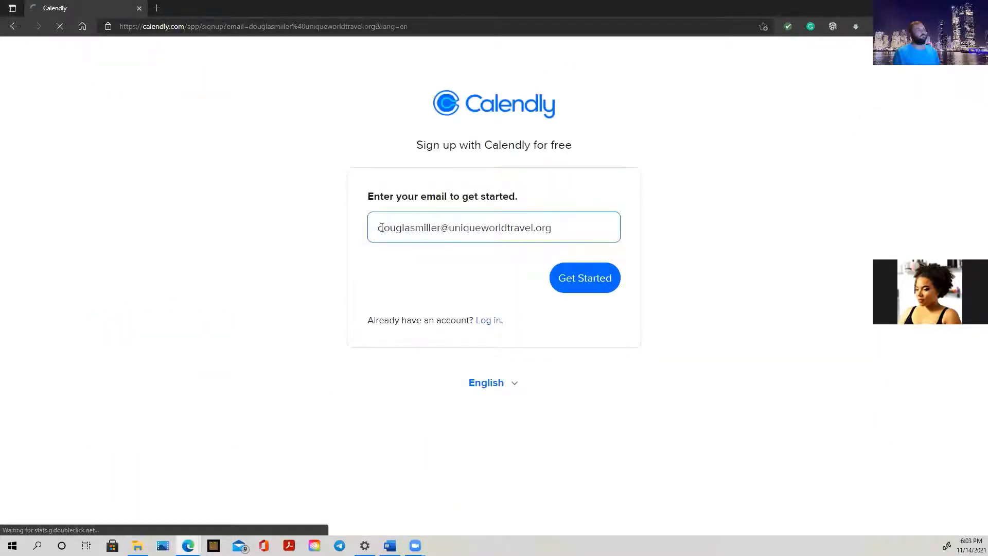
# Retry sign-up with other saved email addresses until one without an existing account is accepted
pyautogui.click(590, 287)
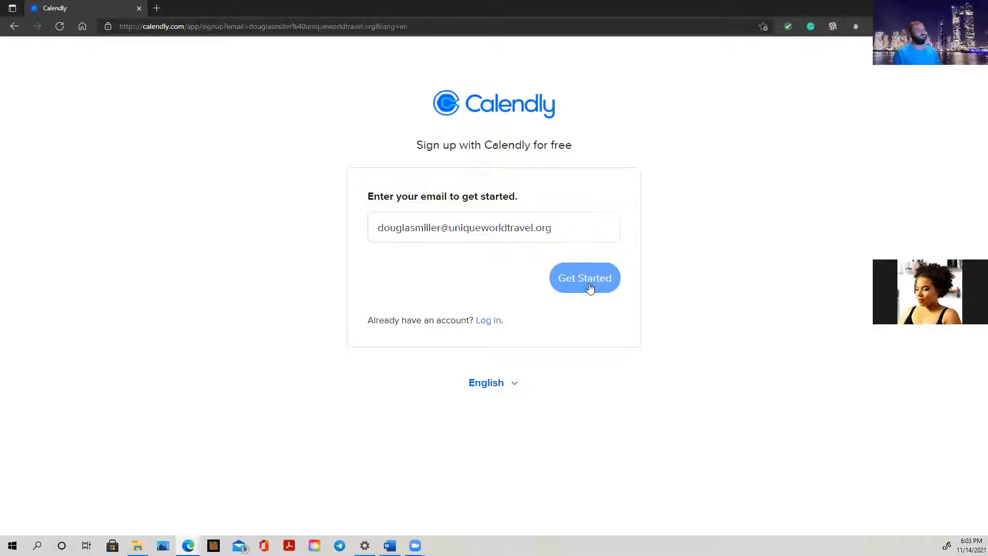
pyautogui.tripleClick(565, 230)
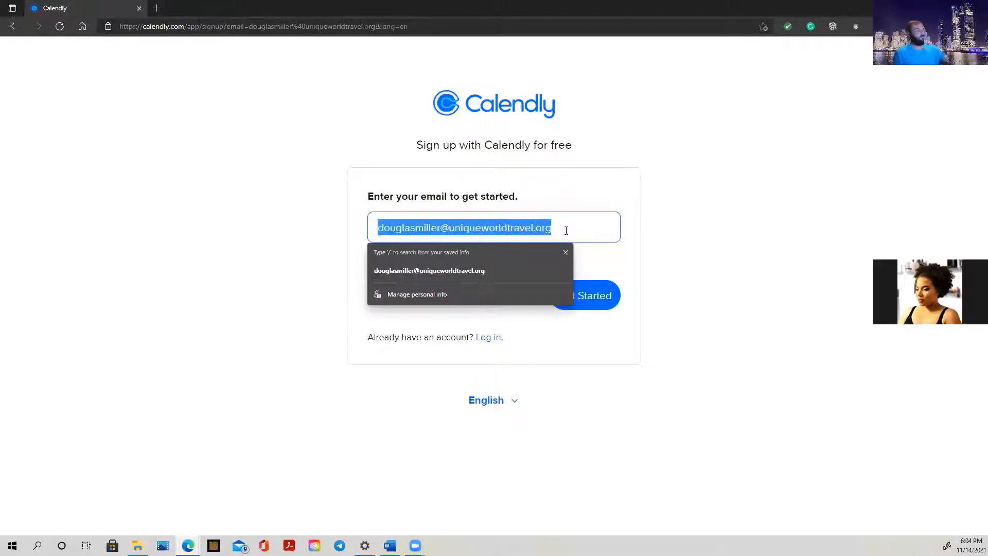
pyautogui.write('e')
pyautogui.click(477, 271)
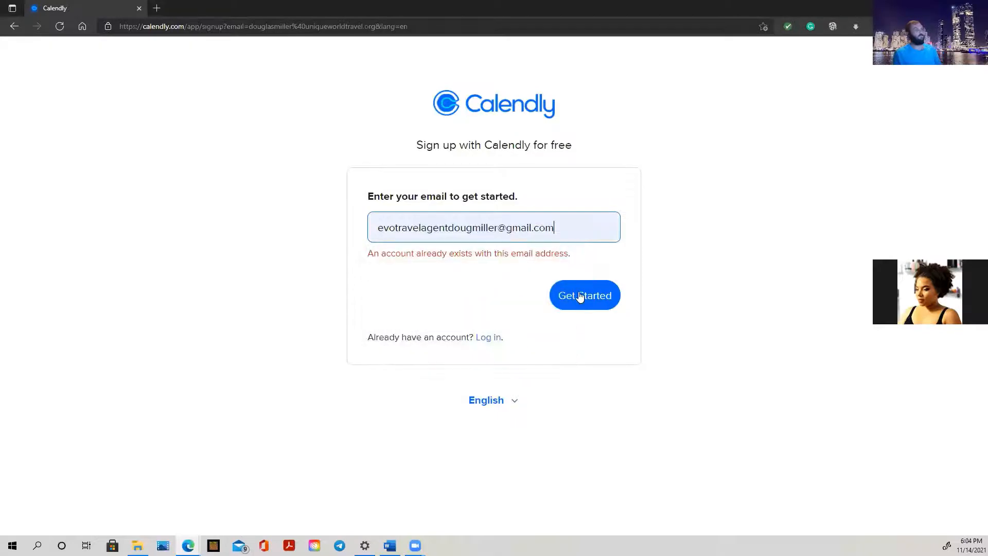
pyautogui.click(582, 294)
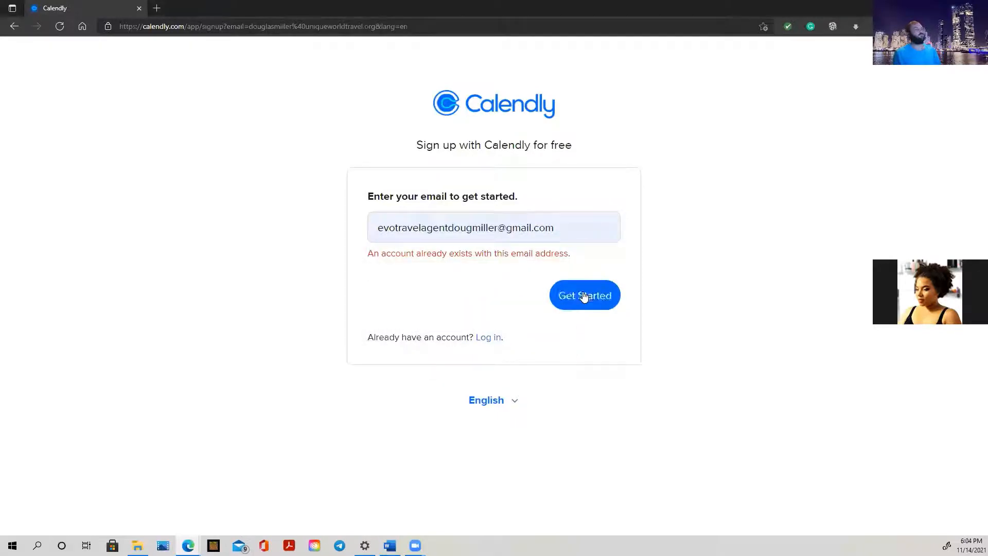
pyautogui.tripleClick(565, 229)
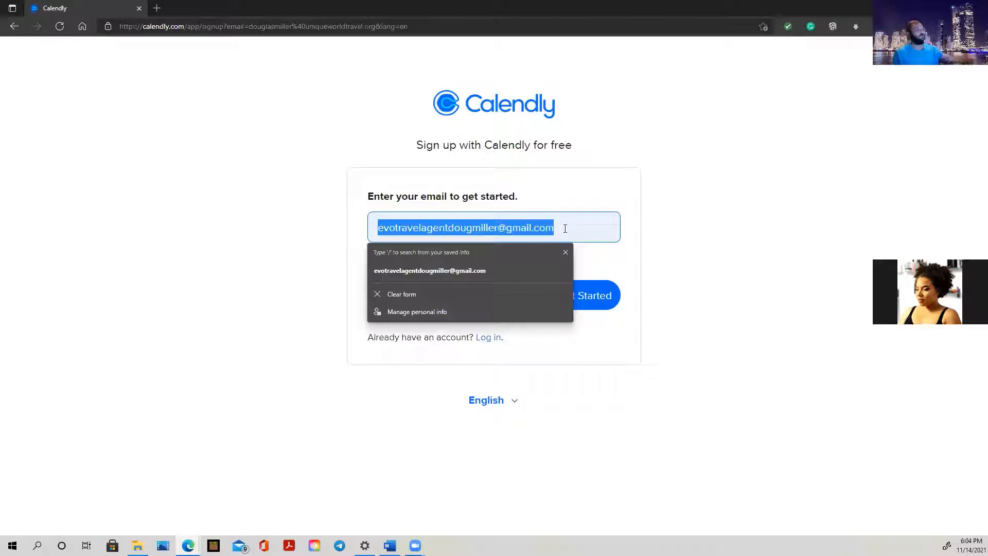
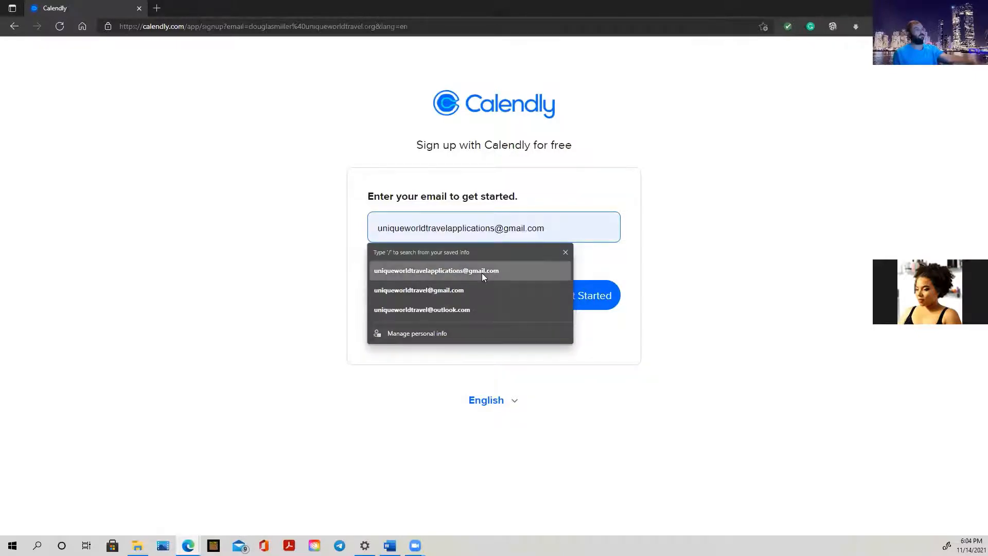
pyautogui.click(482, 272)
pyautogui.click(580, 294)
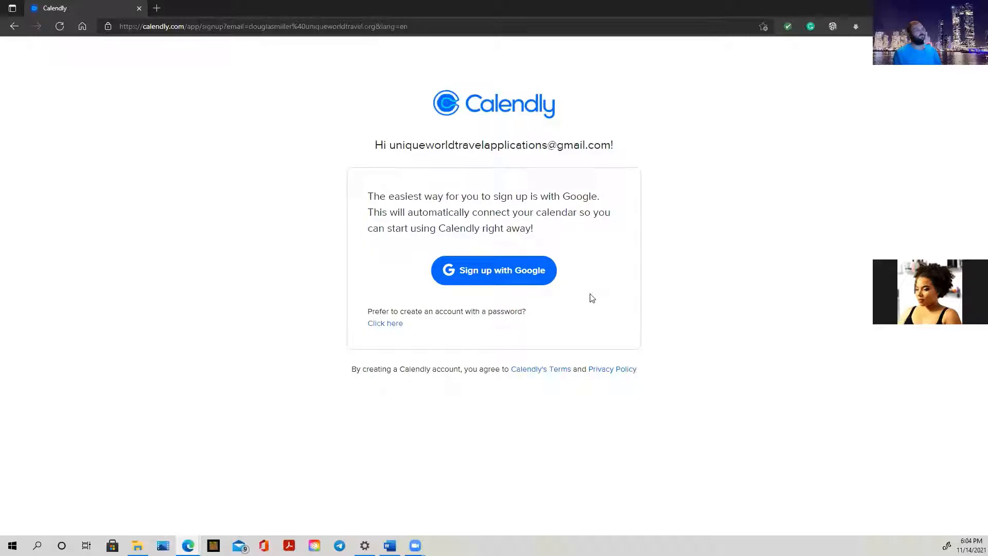
# Sign up with the chosen Google account and allow Calendly access to its calendars
pyautogui.click(525, 282)
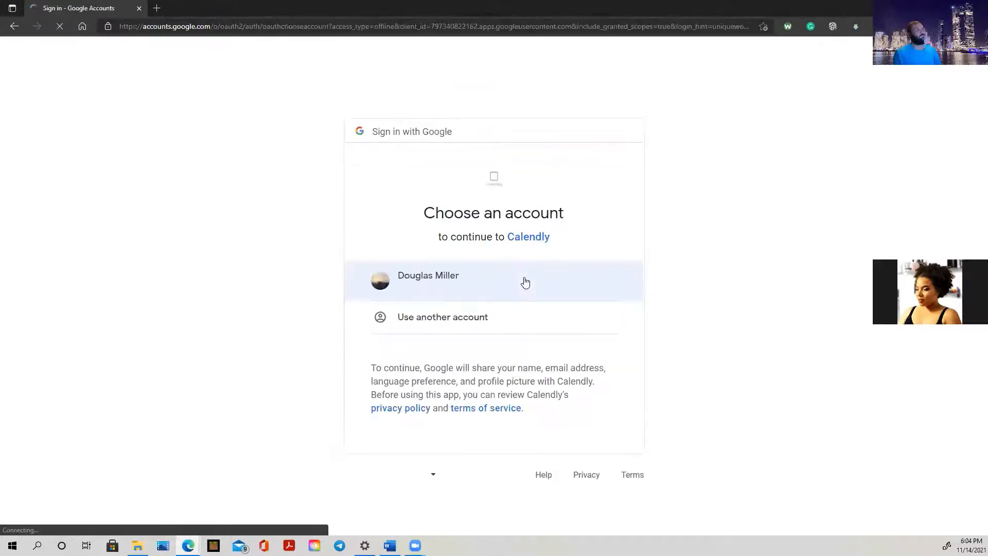
pyautogui.click(467, 281)
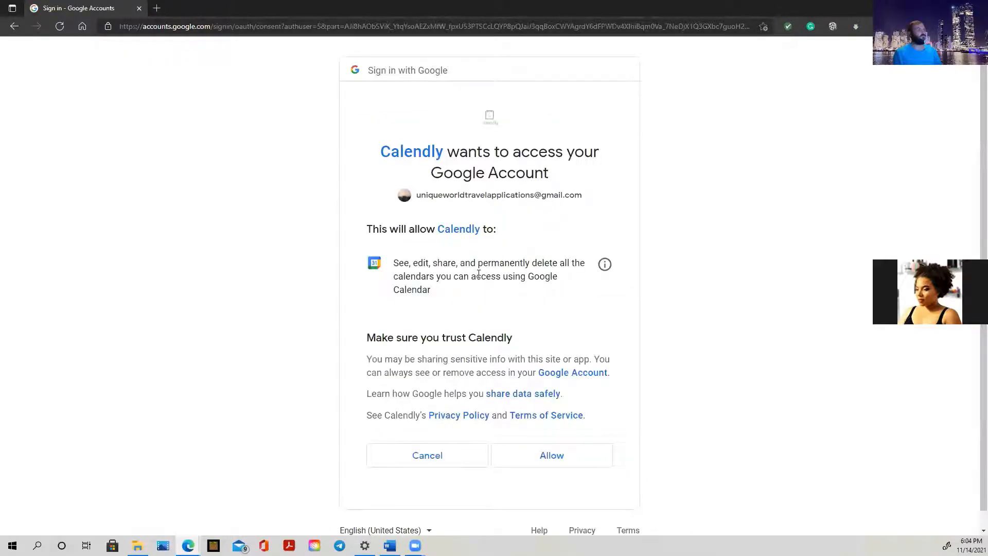
pyautogui.click(538, 466)
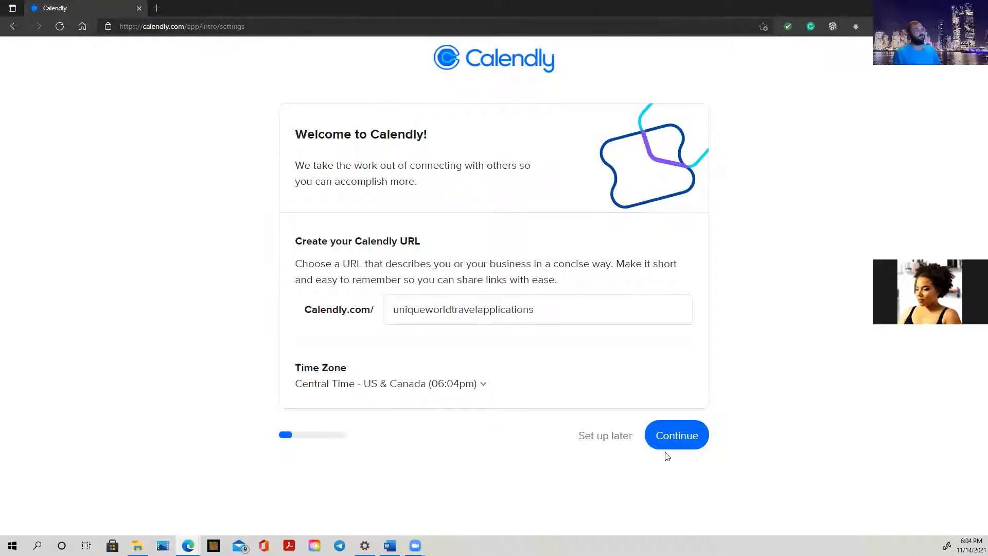
# Keep the suggested URL and connected calendar, skip availability, and pick Other as role
pyautogui.click(688, 444)
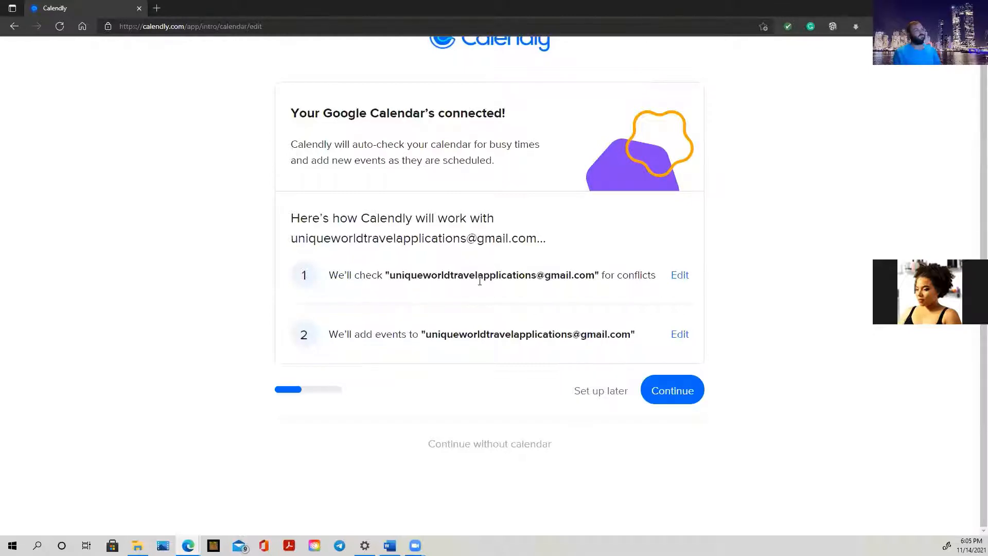
pyautogui.click(673, 390)
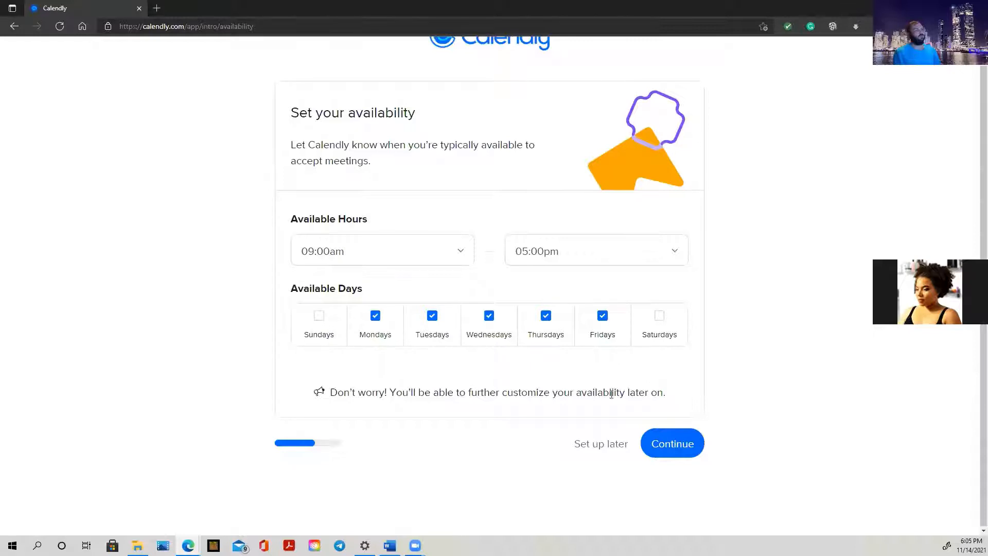
pyautogui.click(602, 453)
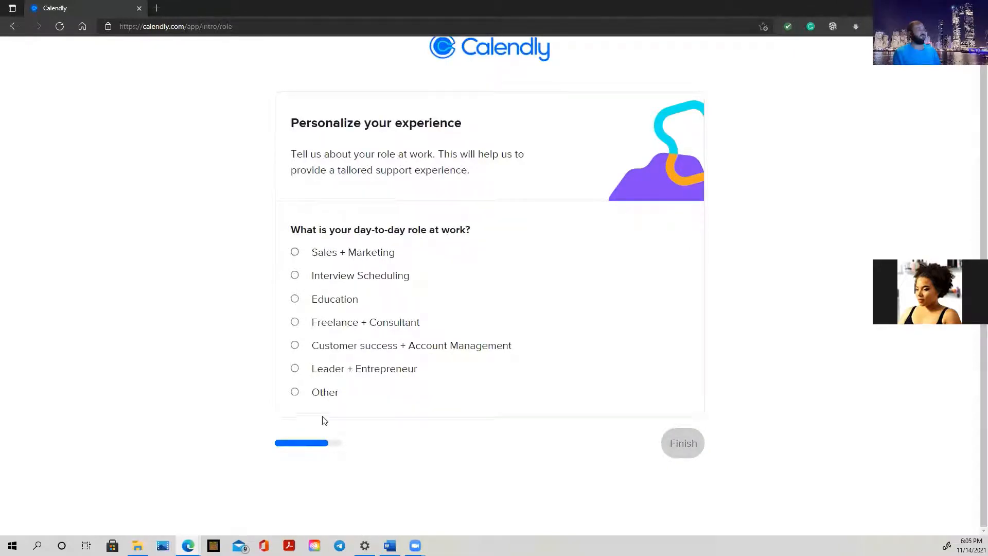
pyautogui.click(331, 392)
pyautogui.click(683, 444)
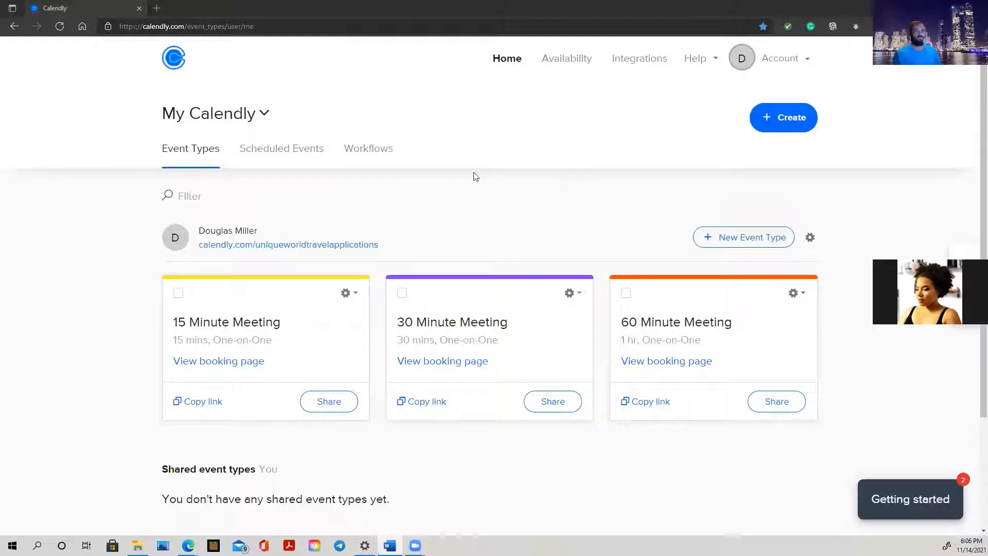
# Create a new Group event type from the New Event Type options
pyautogui.click(734, 245)
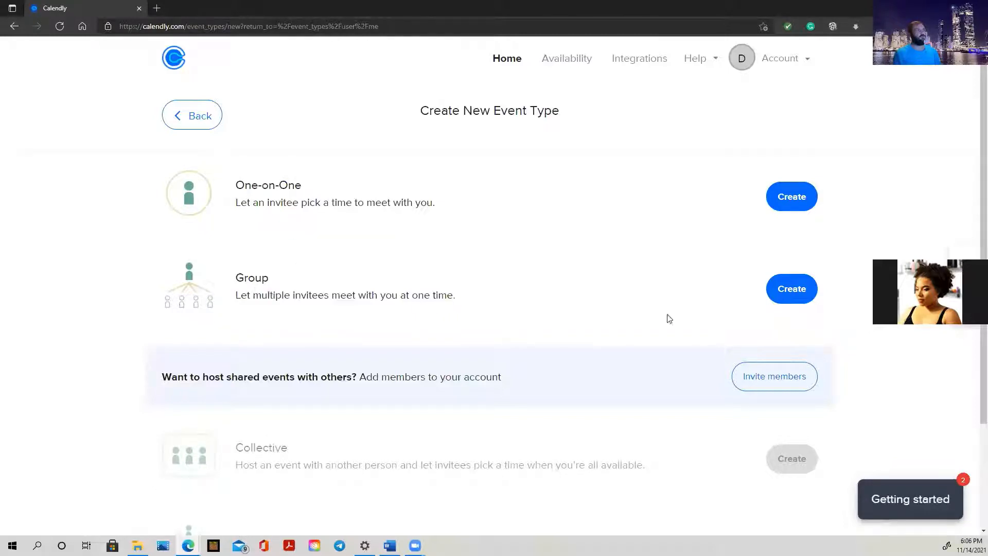
pyautogui.click(801, 300)
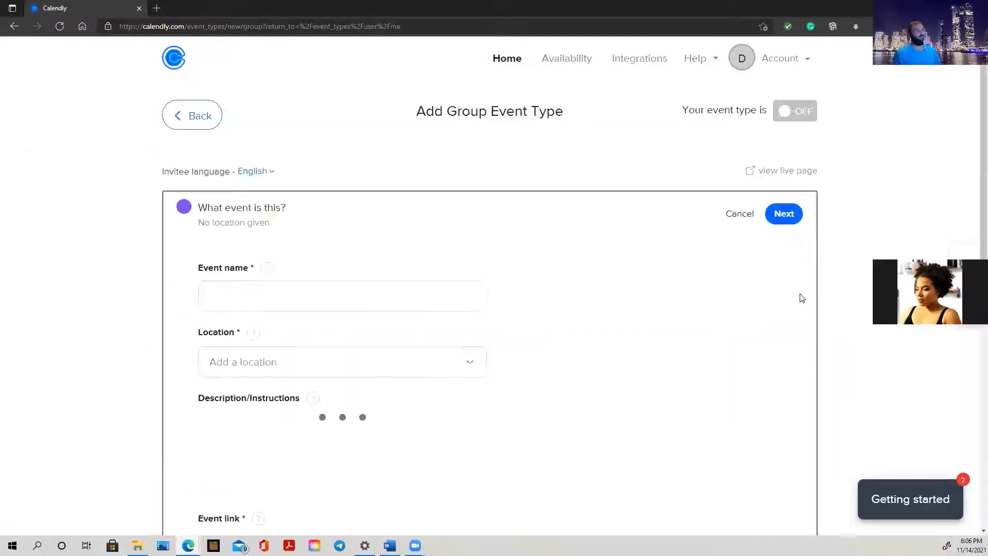
# Name the event 'Travel Agent Webinar 60 min'
pyautogui.click(289, 304)
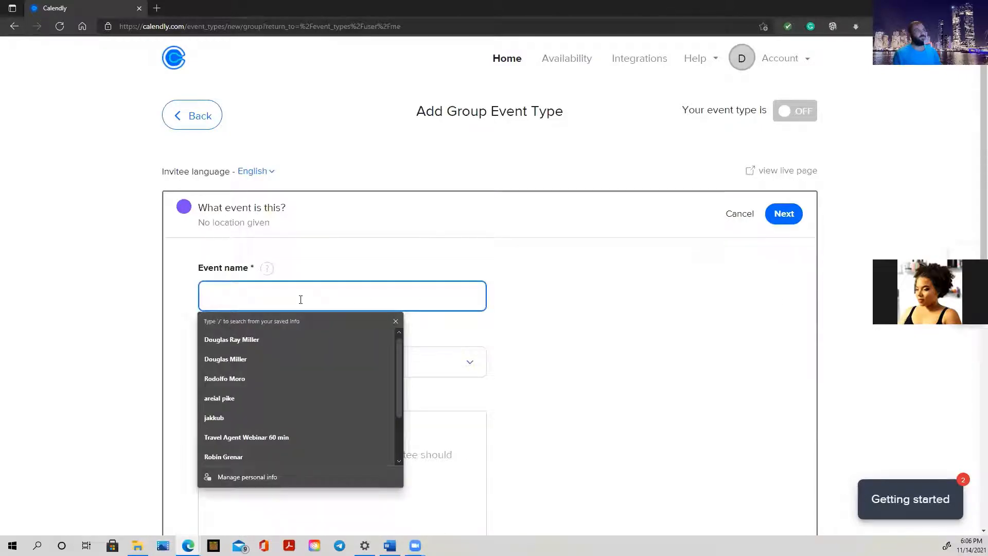
pyautogui.write('Travel Agent Webinar 60 min')
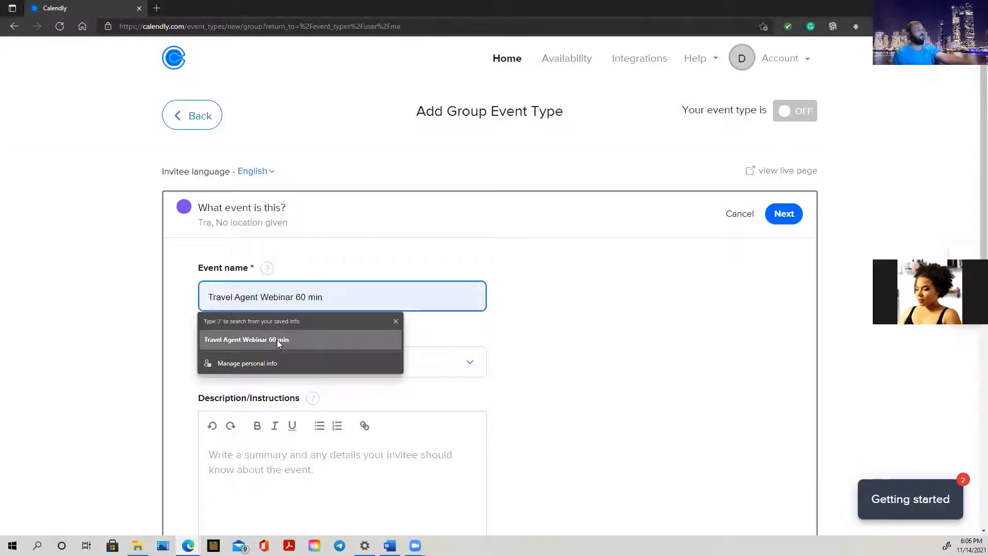
pyautogui.click(277, 340)
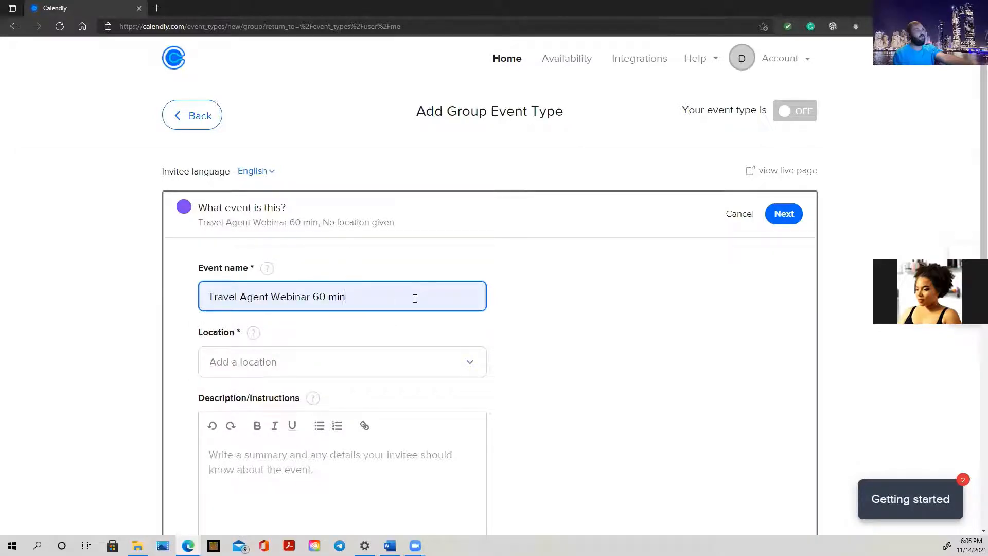
# Set the event location to Zoom
pyautogui.scroll(-2, 415, 298)
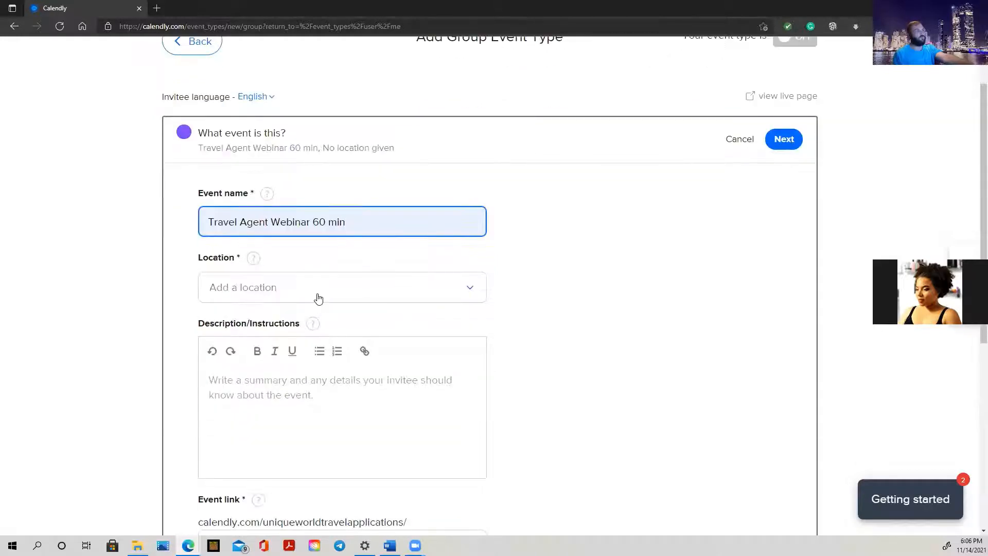
pyautogui.click(318, 299)
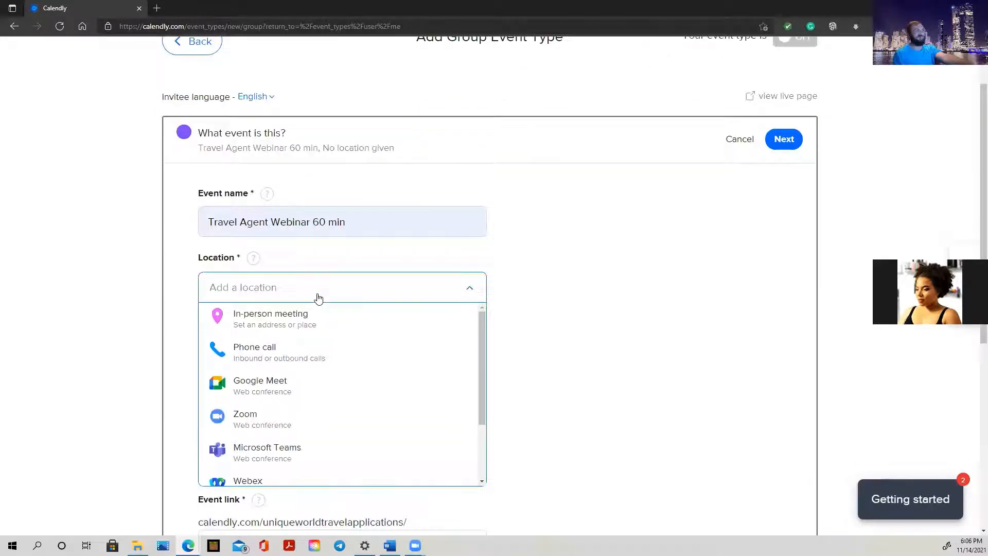
pyautogui.click(266, 419)
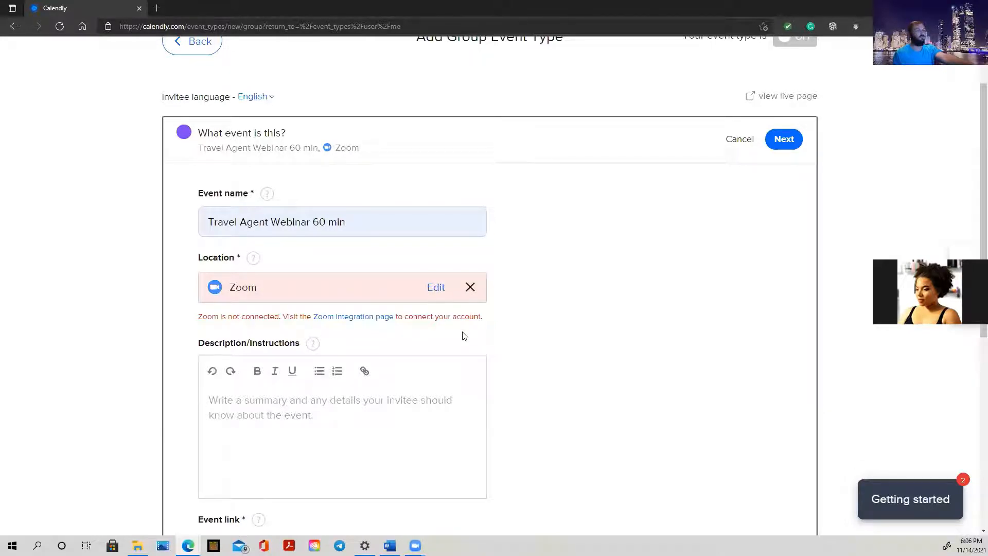
pyautogui.scroll(-2, 464, 336)
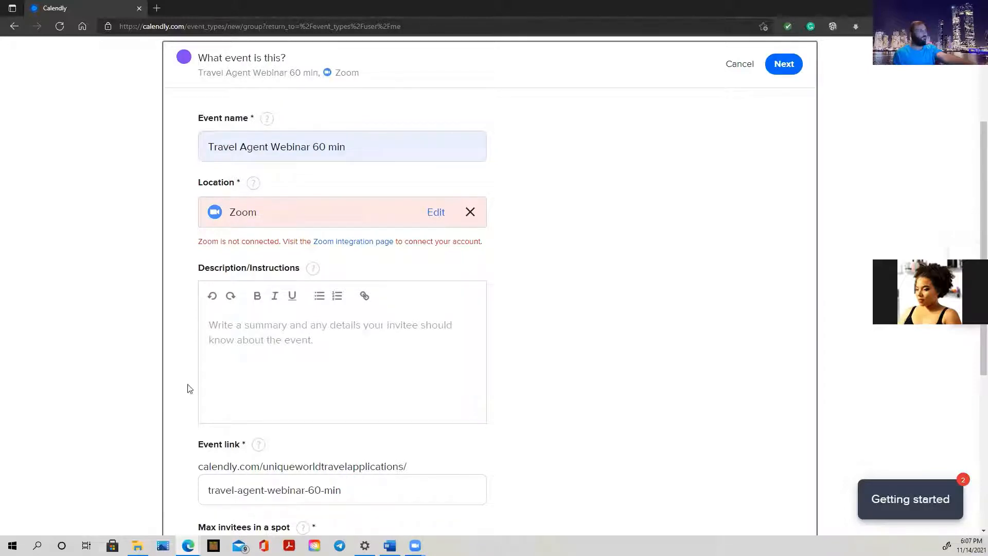
# Paste the prepared event description into the Description field
pyautogui.click(340, 356)
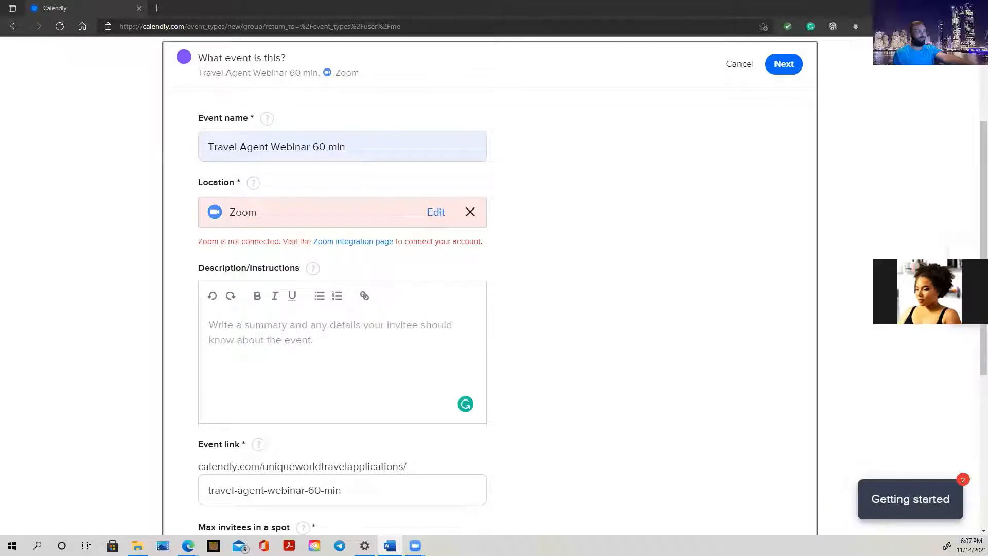
pyautogui.rightClick(221, 326)
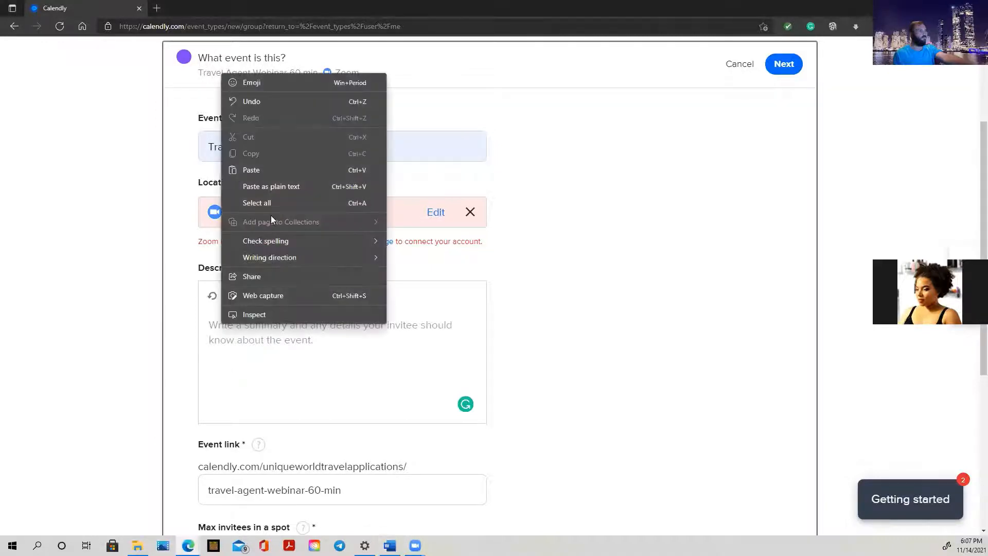
pyautogui.click(282, 170)
# Set Max invitees in a spot to 20
pyautogui.scroll(-3, 340, 355)
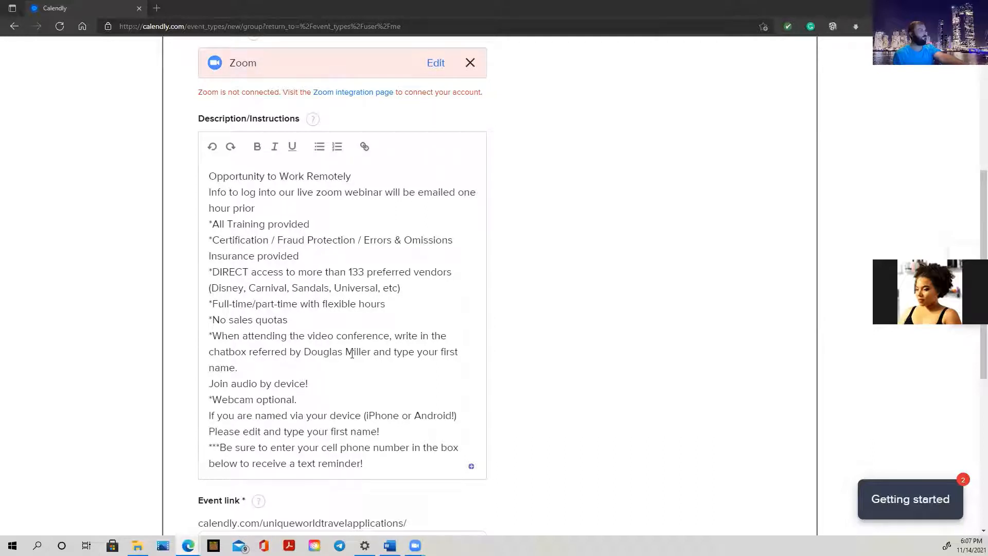
pyautogui.scroll(-3, 355, 360)
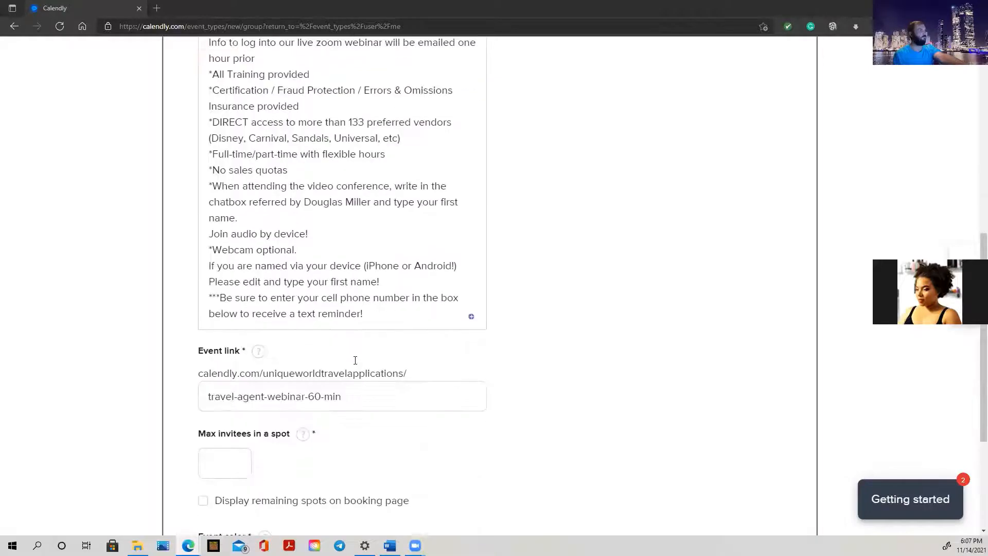
pyautogui.scroll(-2, 355, 360)
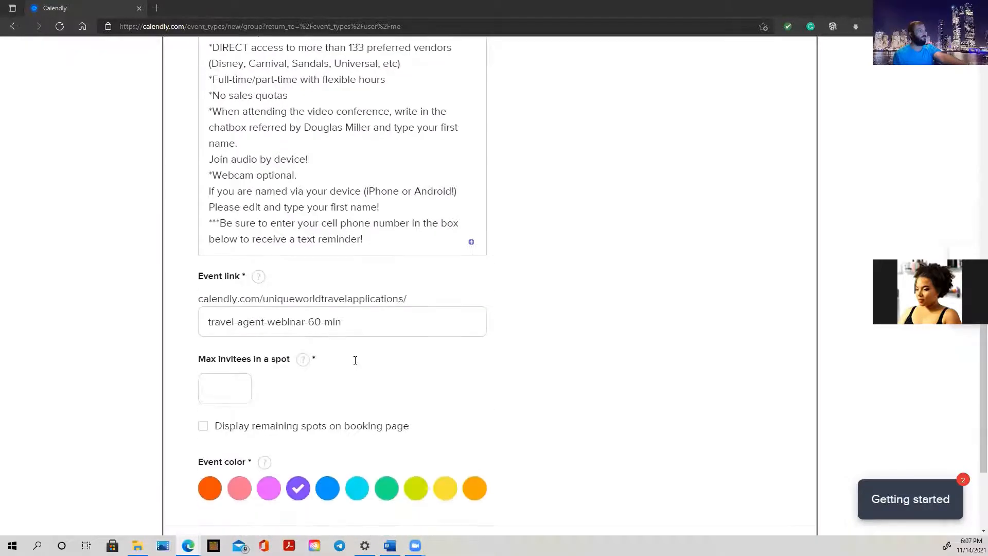
pyautogui.scroll(3, 359, 363)
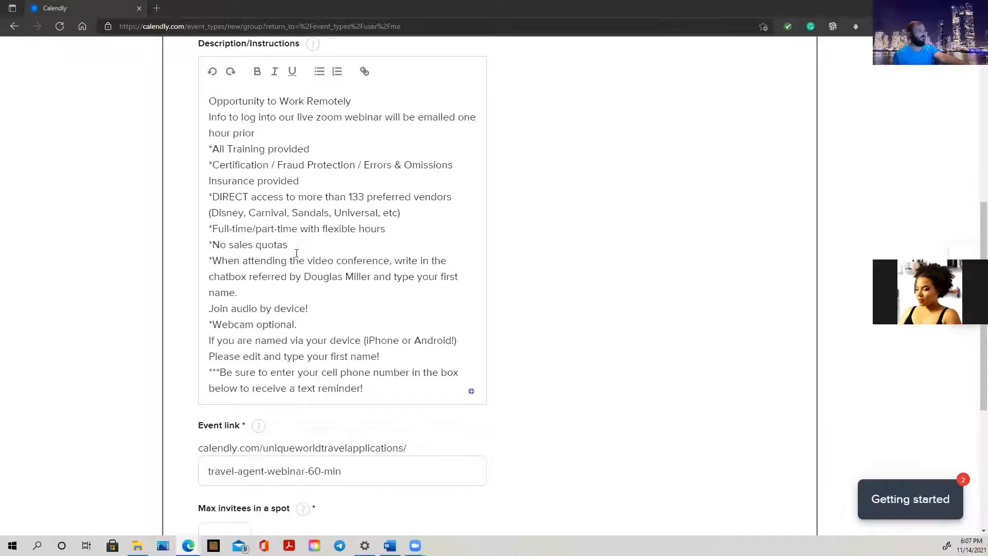
pyautogui.scroll(-3, 296, 253)
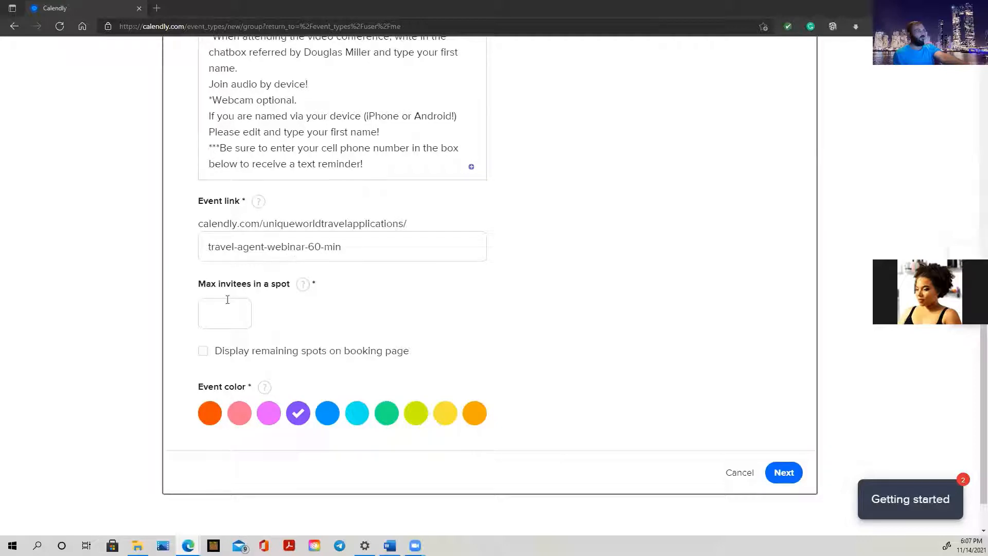
pyautogui.click(212, 311)
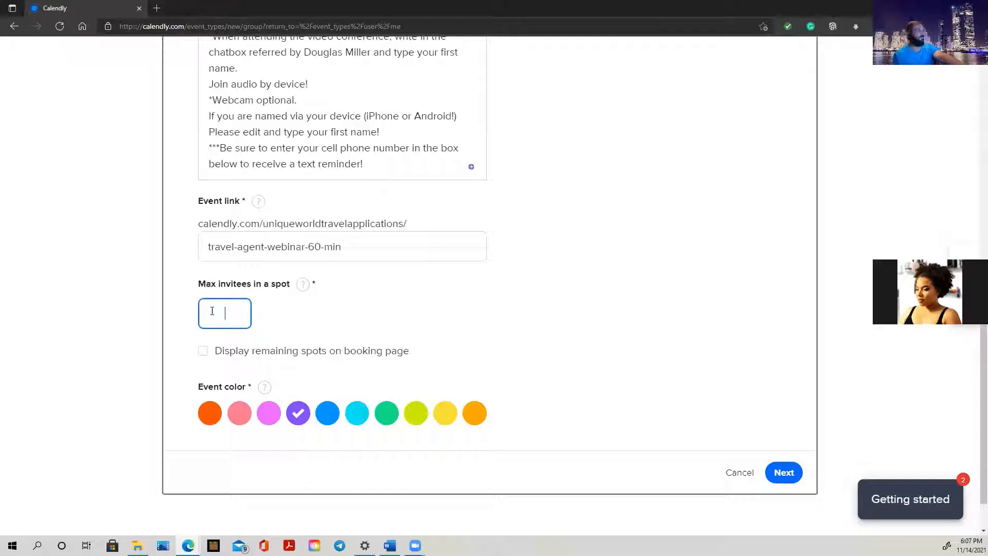
pyautogui.write('20')
# Make the event colour orange
pyautogui.click(210, 415)
pyautogui.scroll(-1, 515, 360)
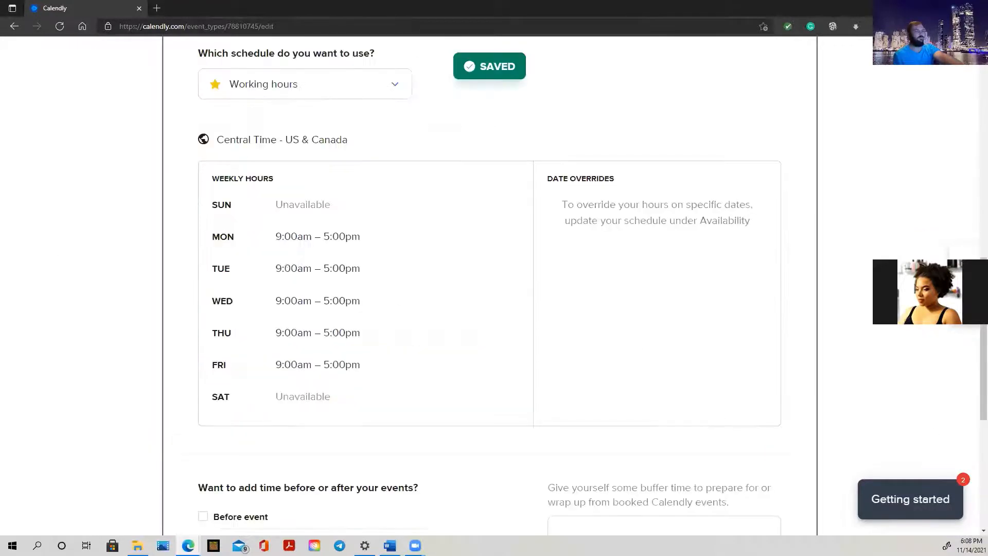
pyautogui.scroll(7, 422, 248)
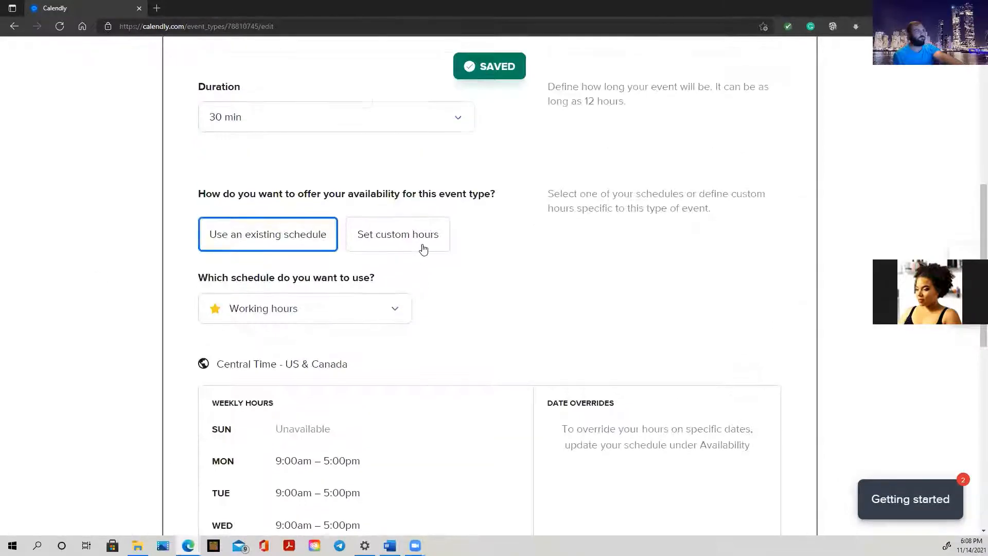
pyautogui.scroll(4, 422, 248)
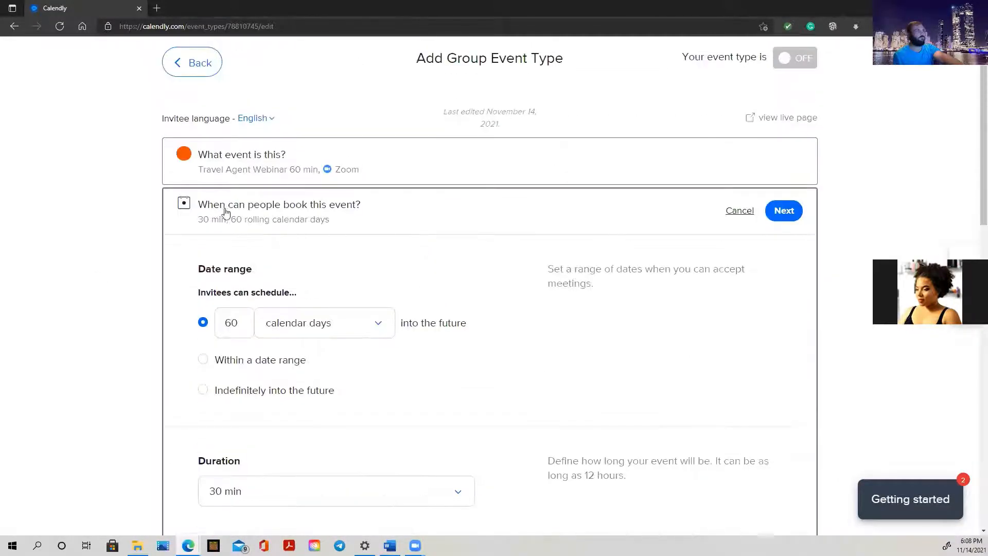
pyautogui.scroll(-3, 435, 229)
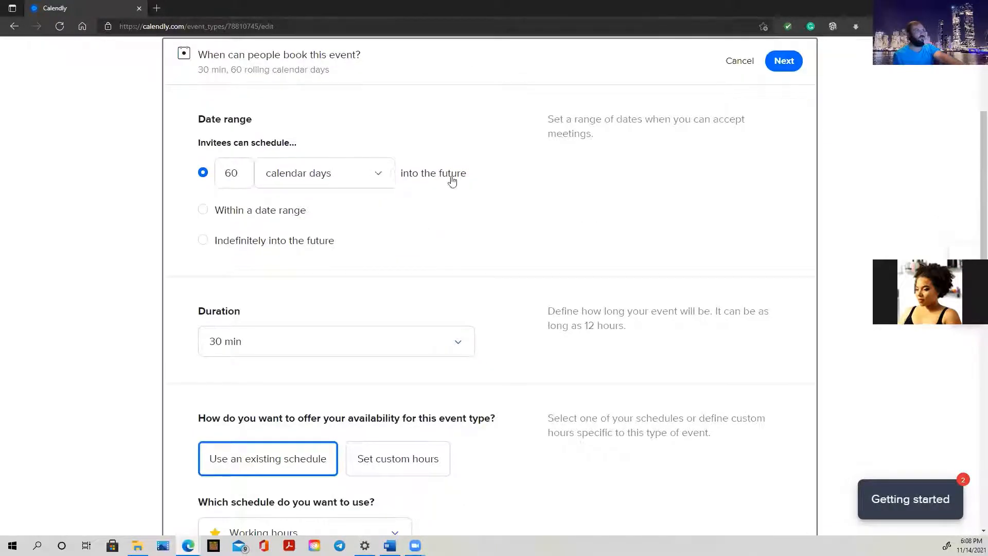
# Limit bookings to calendar days within Nov 15 – Nov 17, 2021
pyautogui.click(375, 177)
pyautogui.click(376, 178)
pyautogui.click(235, 216)
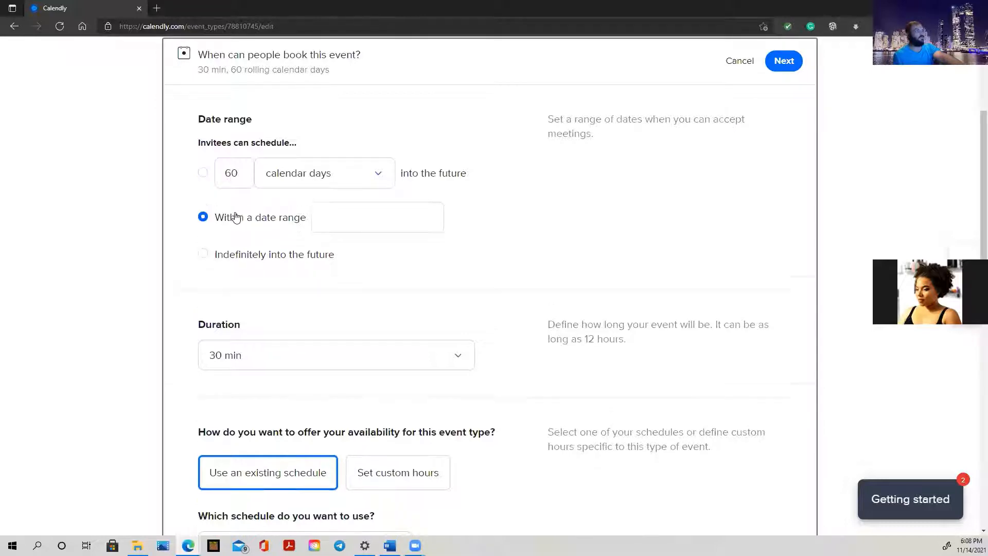
pyautogui.click(400, 225)
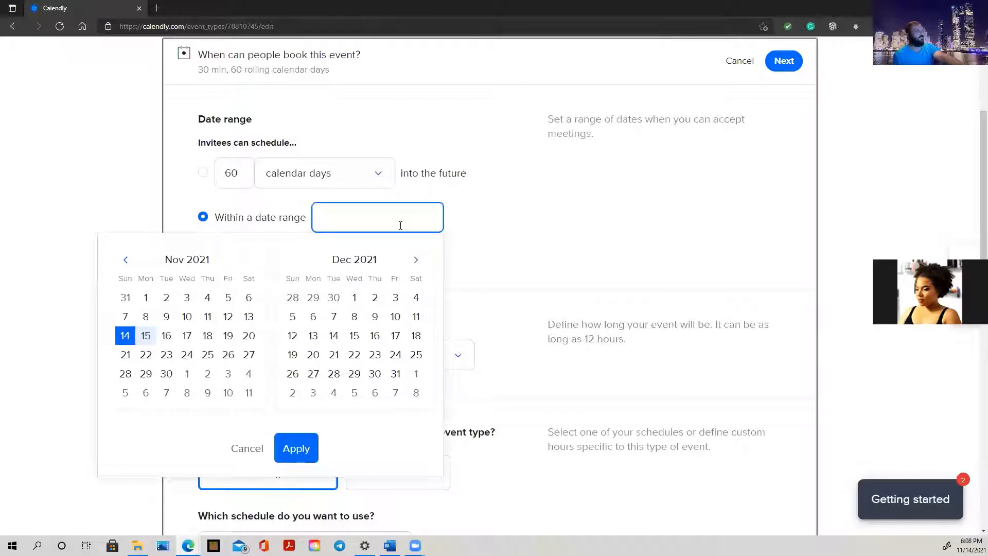
pyautogui.click(145, 338)
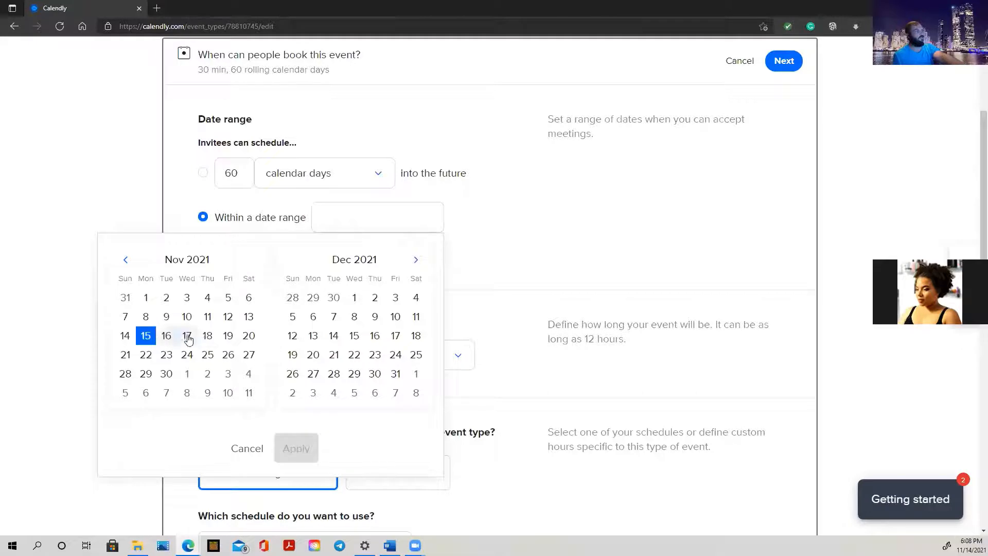
pyautogui.click(188, 338)
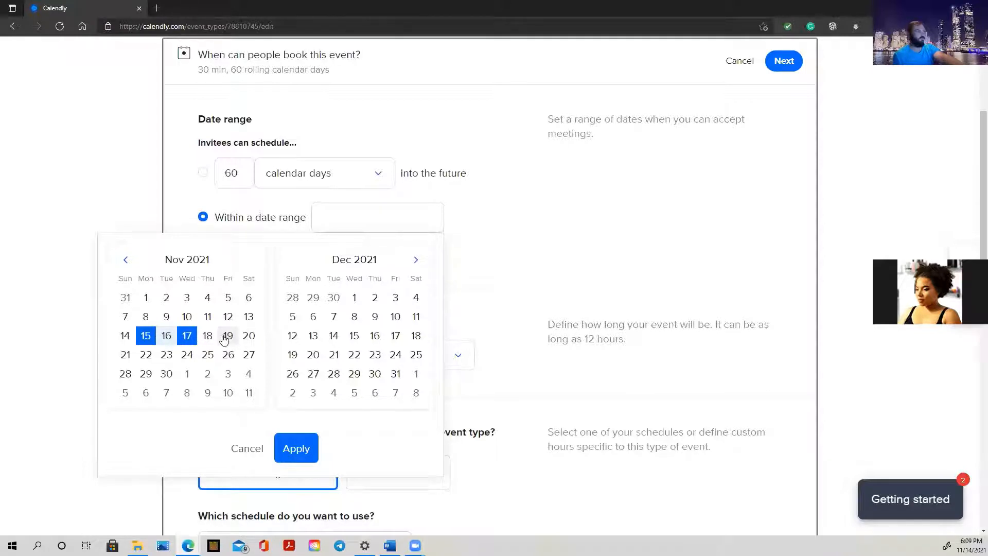
pyautogui.click(296, 451)
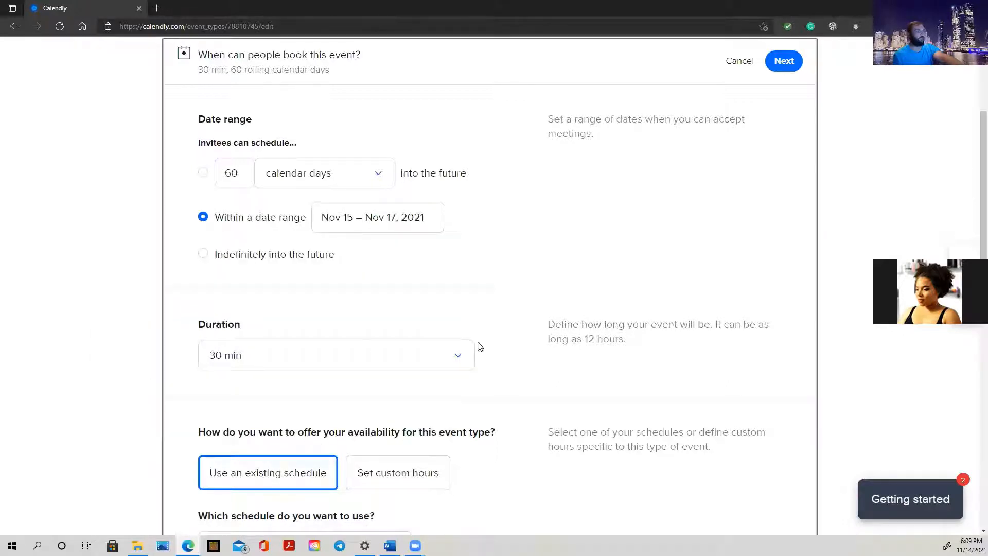
pyautogui.click(369, 359)
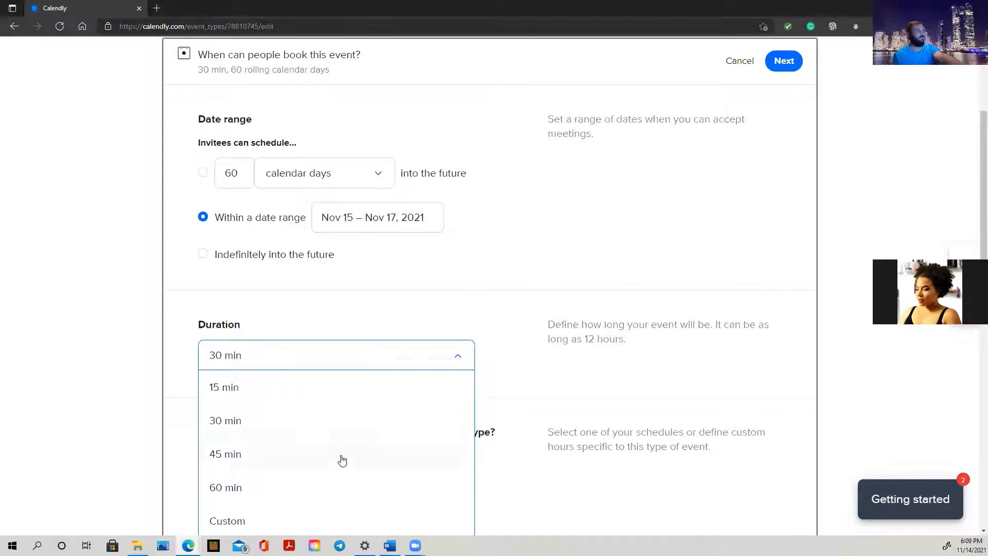
# Change the webinar duration from 45 min to 60 min
pyautogui.click(225, 455)
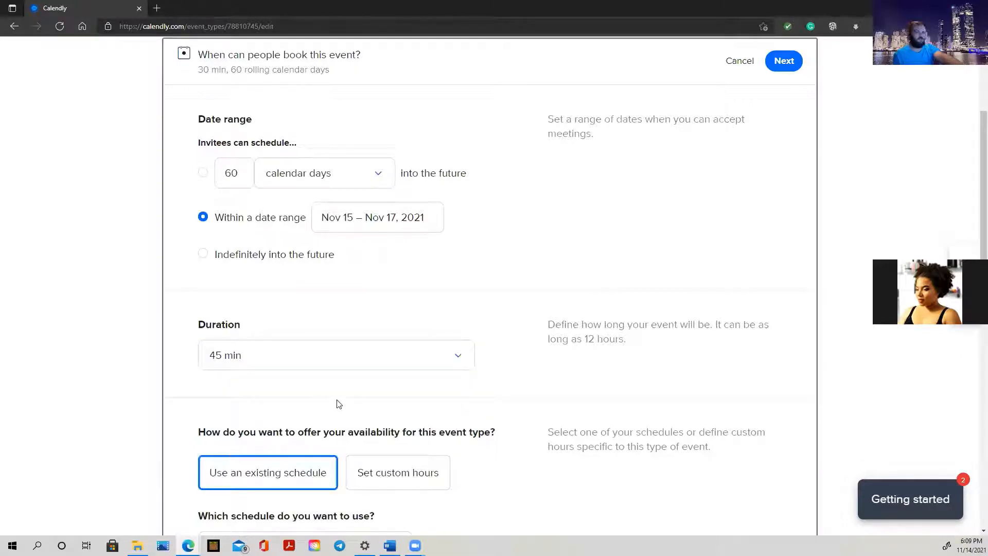
pyautogui.scroll(-3, 533, 359)
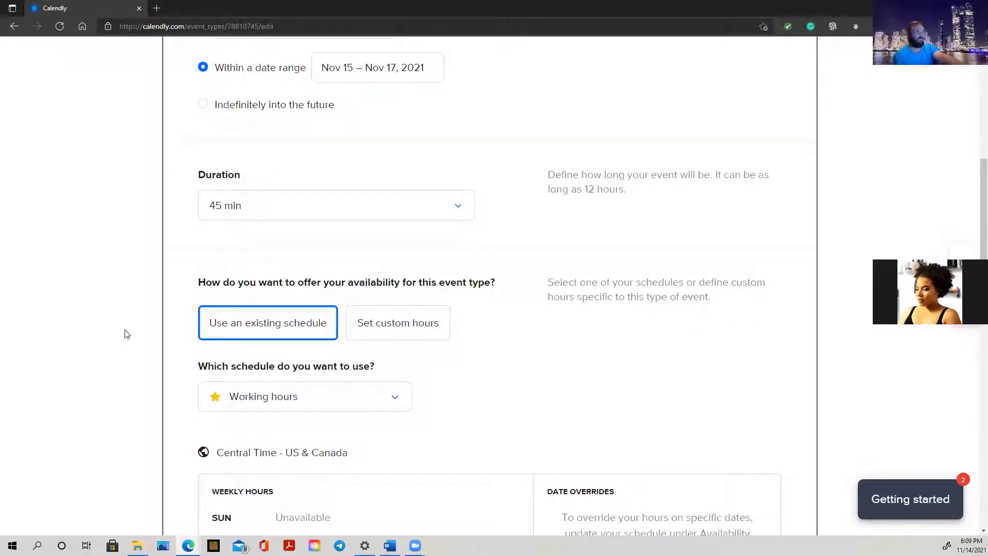
pyautogui.click(335, 219)
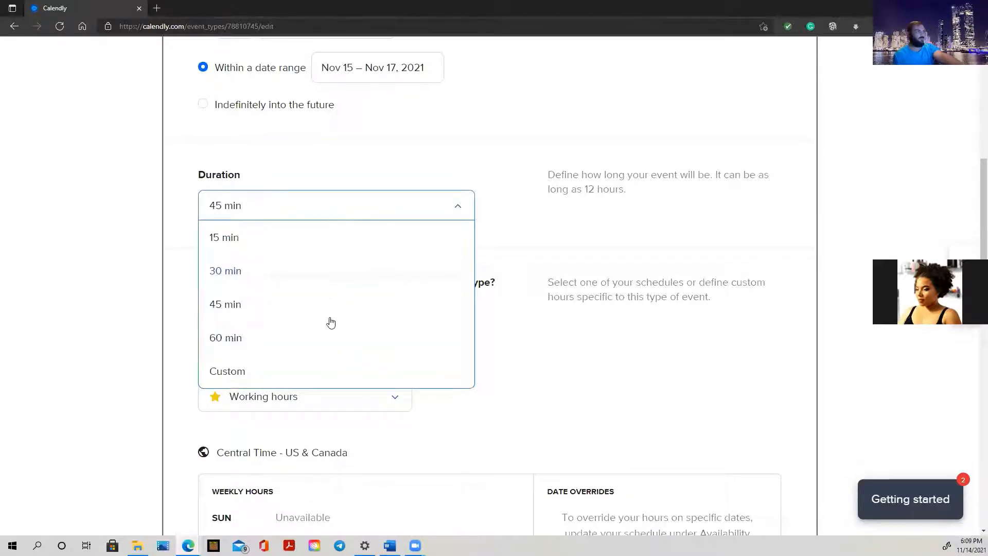
pyautogui.click(324, 344)
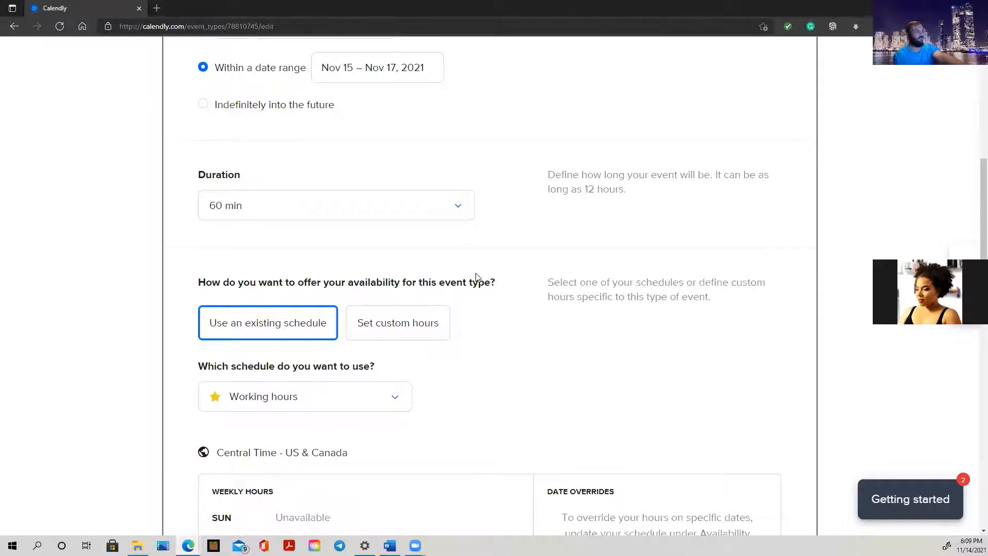
pyautogui.scroll(-3, 476, 276)
pyautogui.scroll(5, 477, 277)
pyautogui.scroll(3, 479, 278)
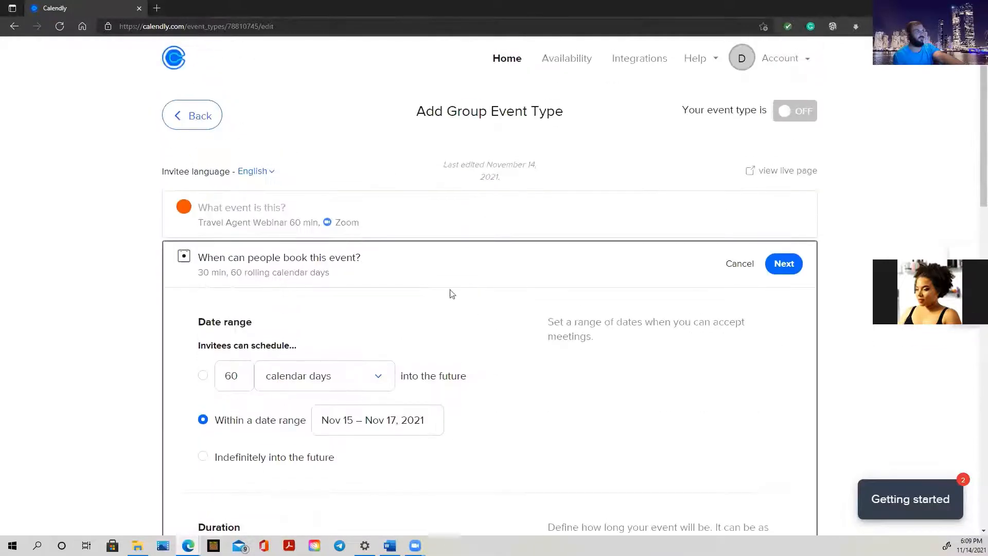
# Review the availability schedules and keep Working hours selected
pyautogui.scroll(-10, 571, 324)
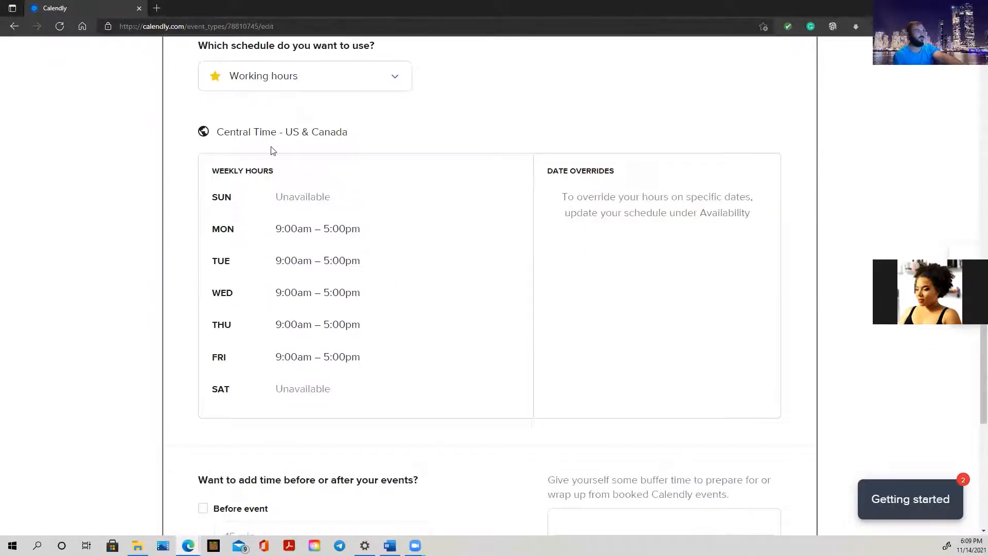
pyautogui.scroll(3, 275, 154)
pyautogui.click(297, 226)
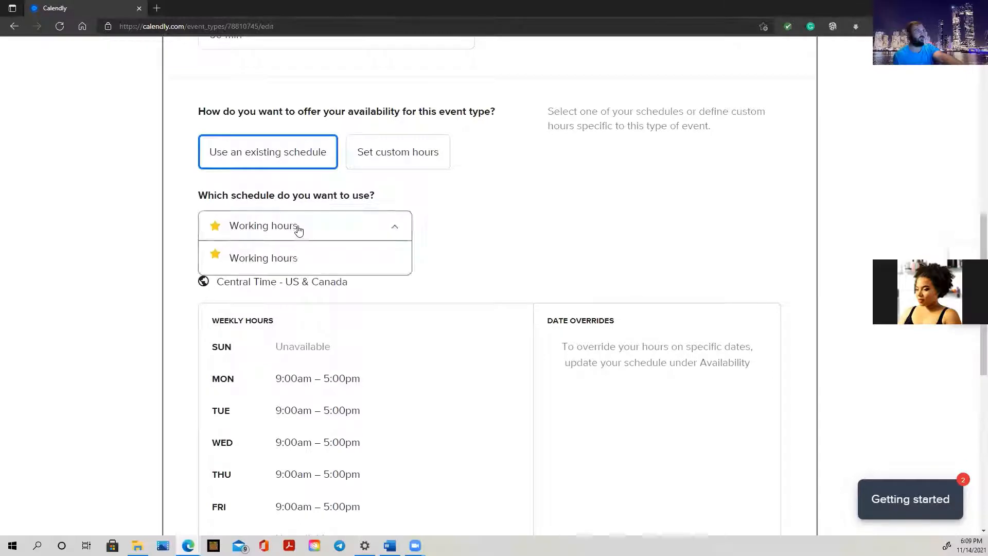
pyautogui.click(297, 225)
pyautogui.scroll(-3, 291, 281)
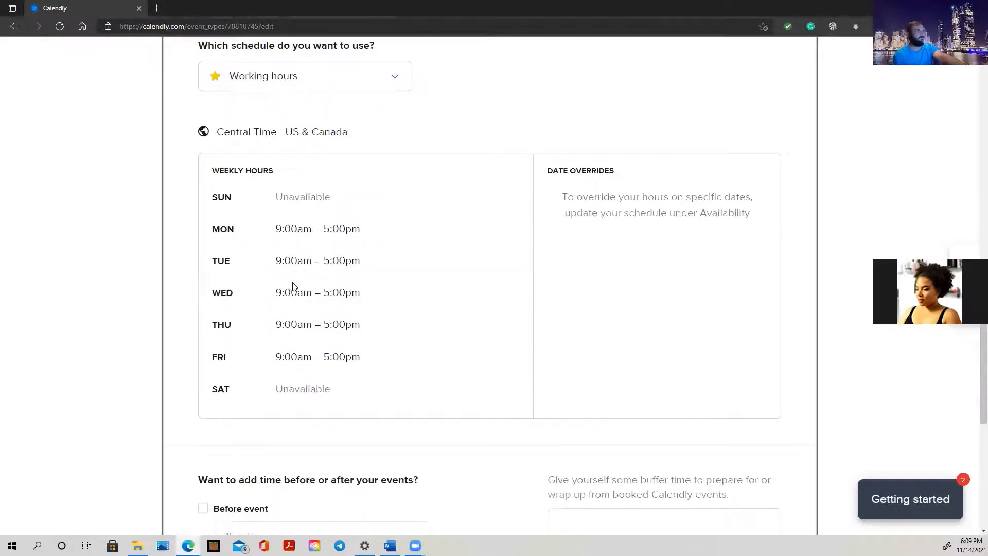
pyautogui.scroll(-4, 288, 391)
pyautogui.scroll(10, 292, 386)
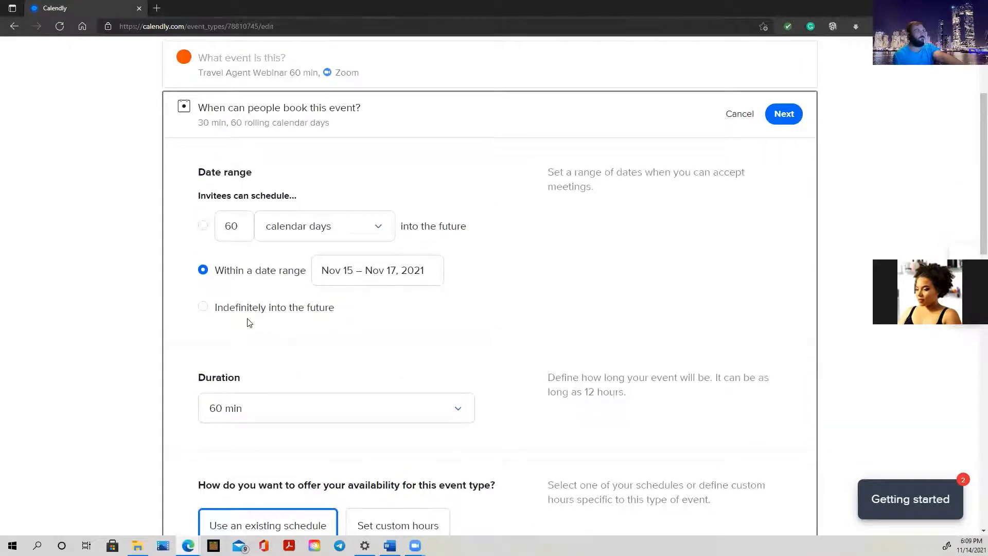
pyautogui.scroll(-5, 264, 315)
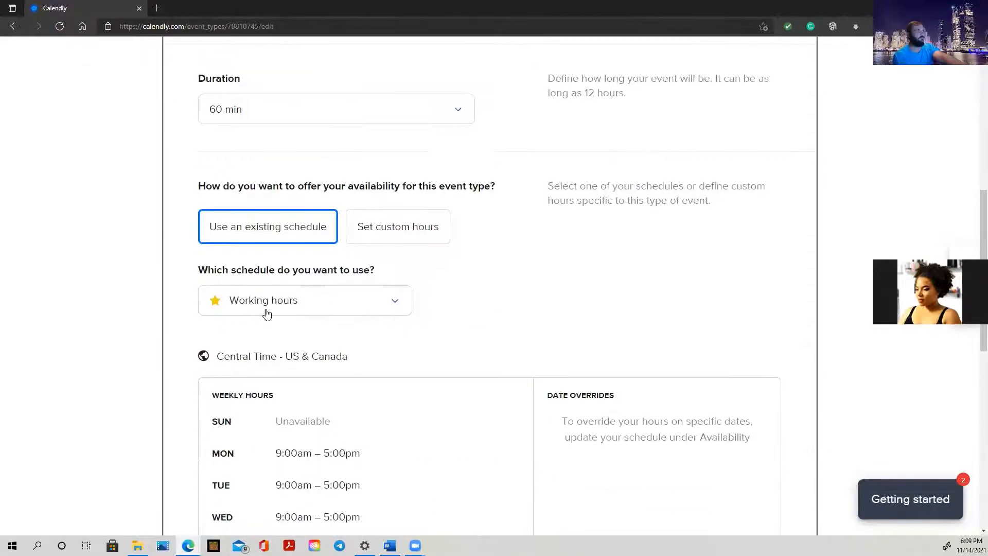
pyautogui.click(265, 309)
pyautogui.click(217, 304)
# Expand Additional rules for your availability
pyautogui.scroll(-7, 291, 352)
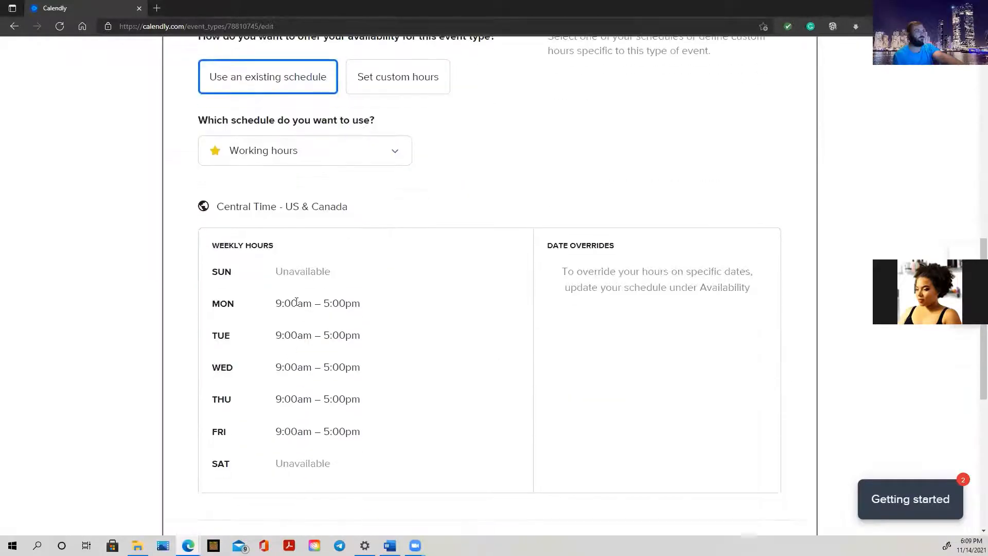
pyautogui.scroll(-2, 293, 303)
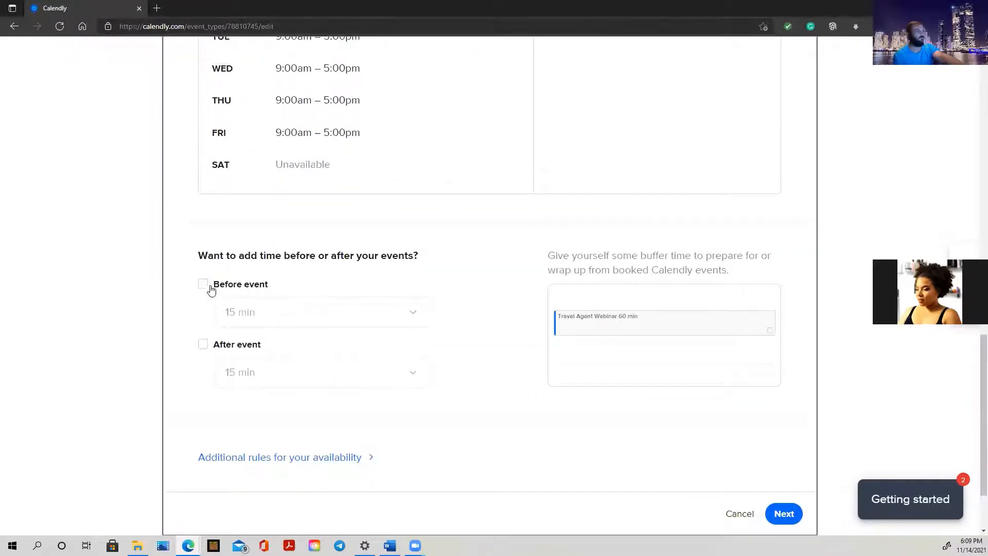
pyautogui.scroll(-2, 238, 289)
pyautogui.scroll(3, 238, 291)
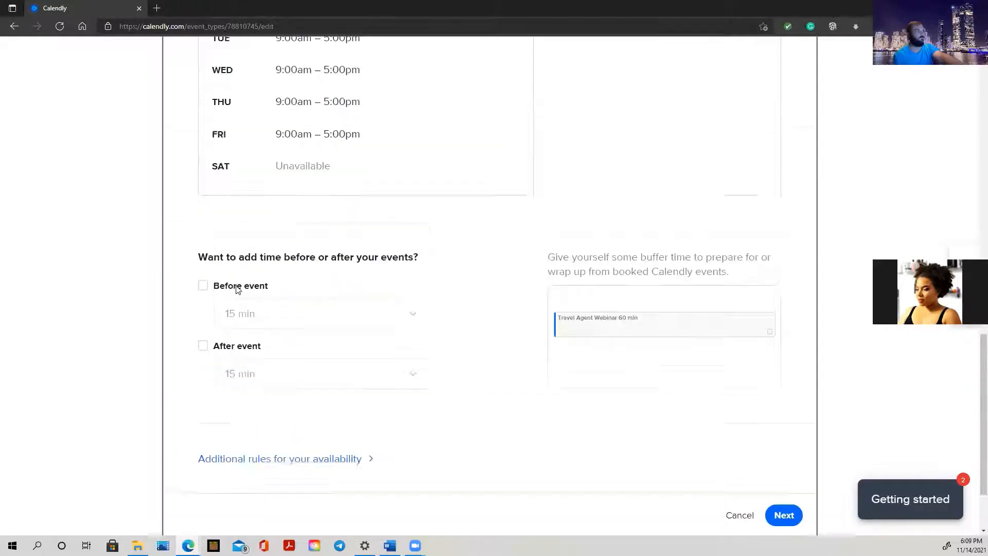
pyautogui.click(291, 513)
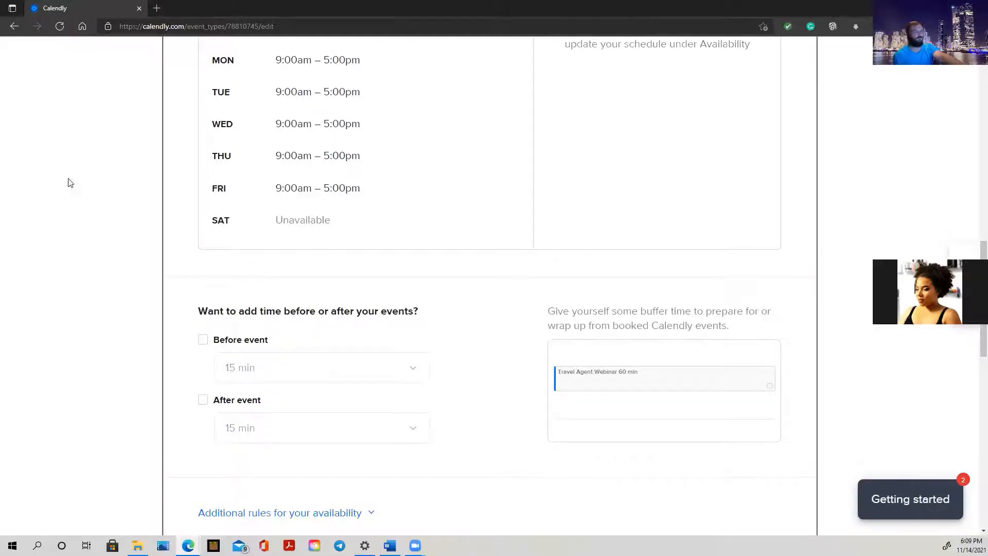
pyautogui.scroll(10, 272, 222)
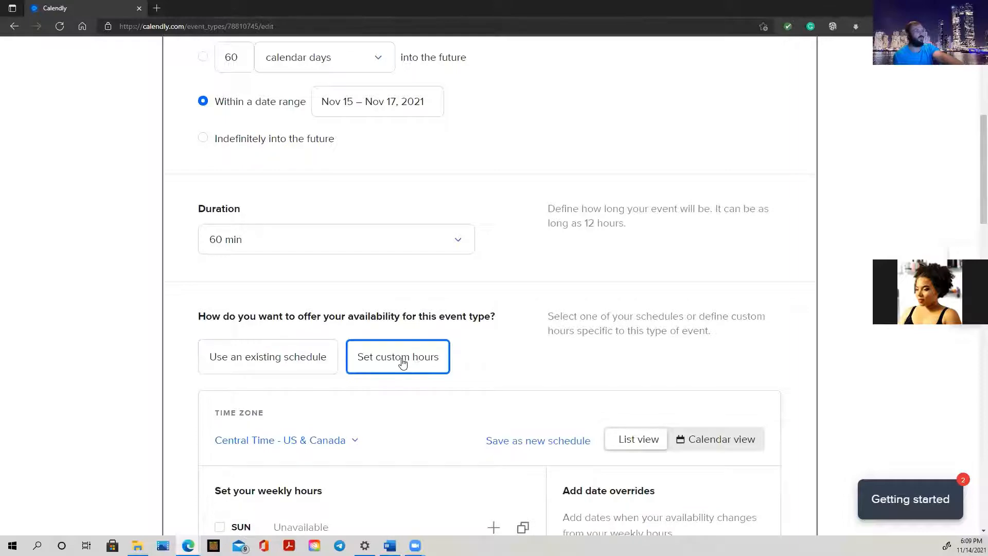
# Tick SUN and SAT so both days get 9:00am–5:00pm availability
pyautogui.scroll(-3, 417, 363)
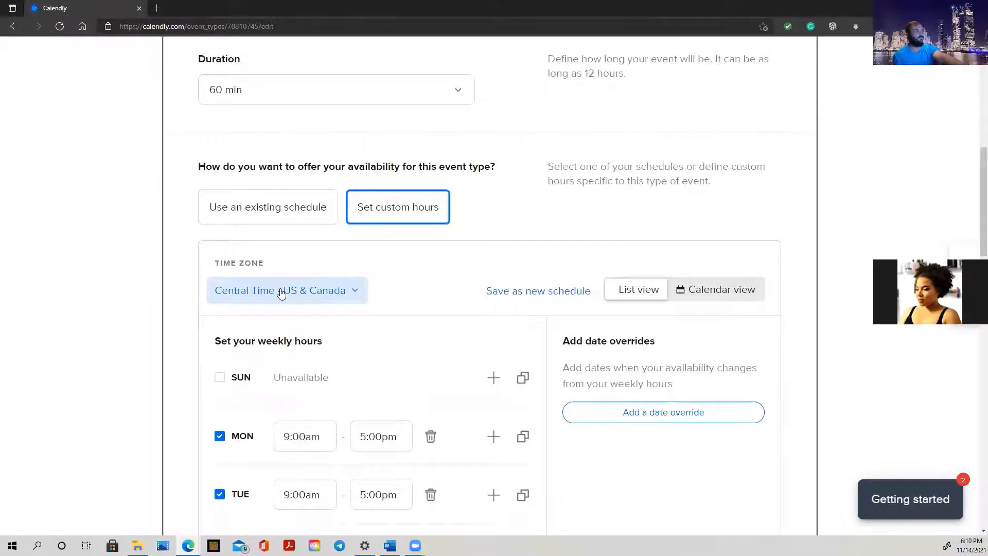
pyautogui.scroll(-4, 433, 305)
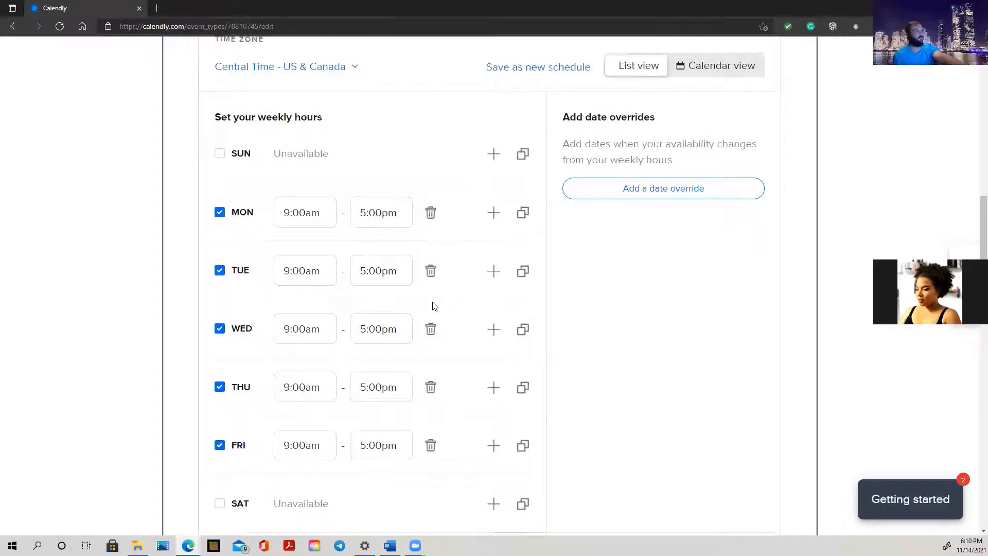
pyautogui.click(219, 154)
pyautogui.scroll(-1, 233, 337)
pyautogui.scroll(-3, 233, 337)
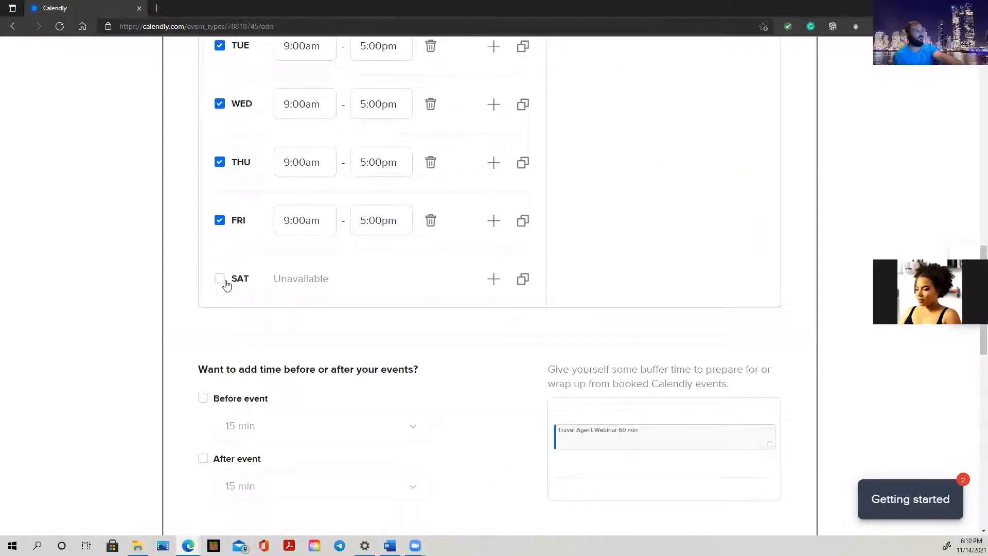
pyautogui.click(221, 278)
pyautogui.scroll(4, 317, 309)
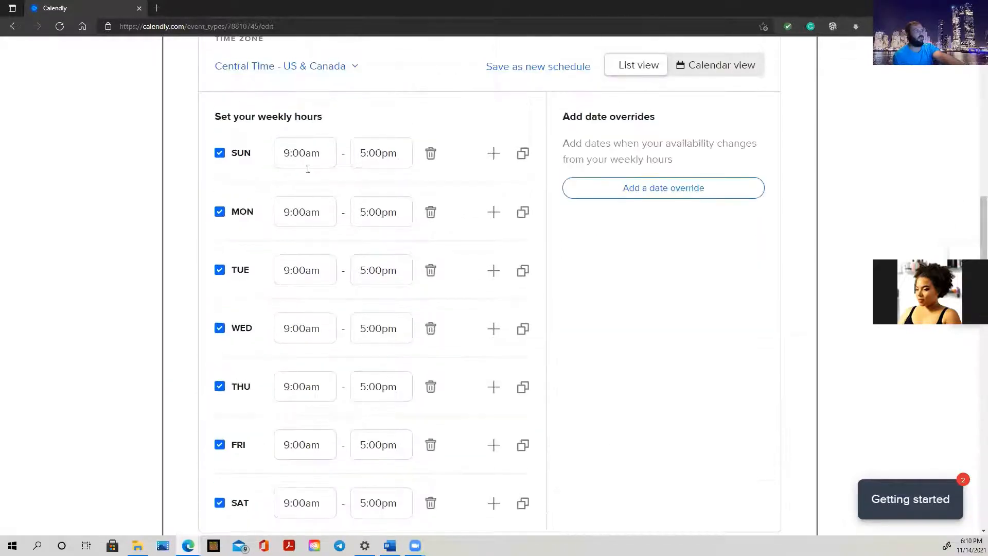
pyautogui.scroll(-1, 315, 493)
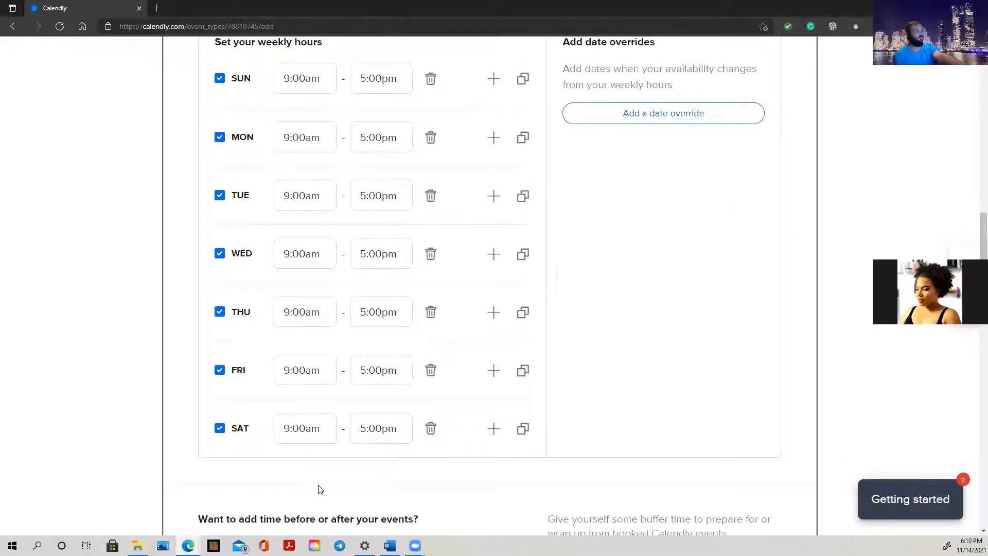
pyautogui.scroll(2, 318, 448)
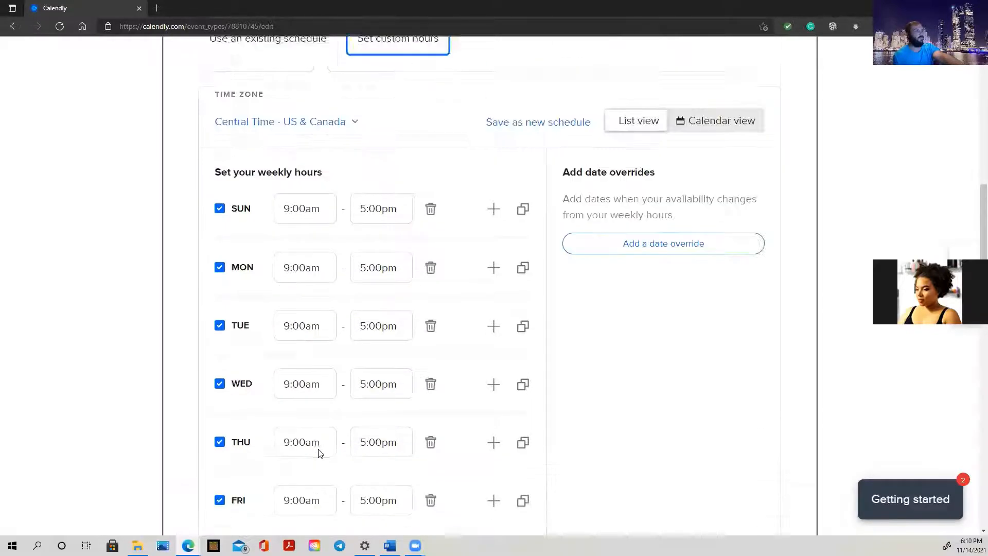
pyautogui.scroll(-2, 318, 451)
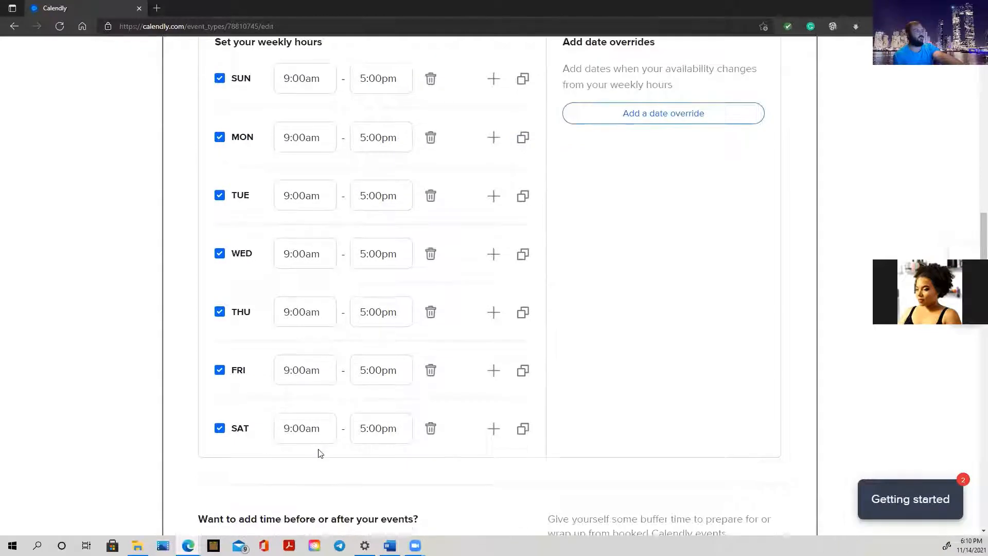
pyautogui.scroll(2, 269, 326)
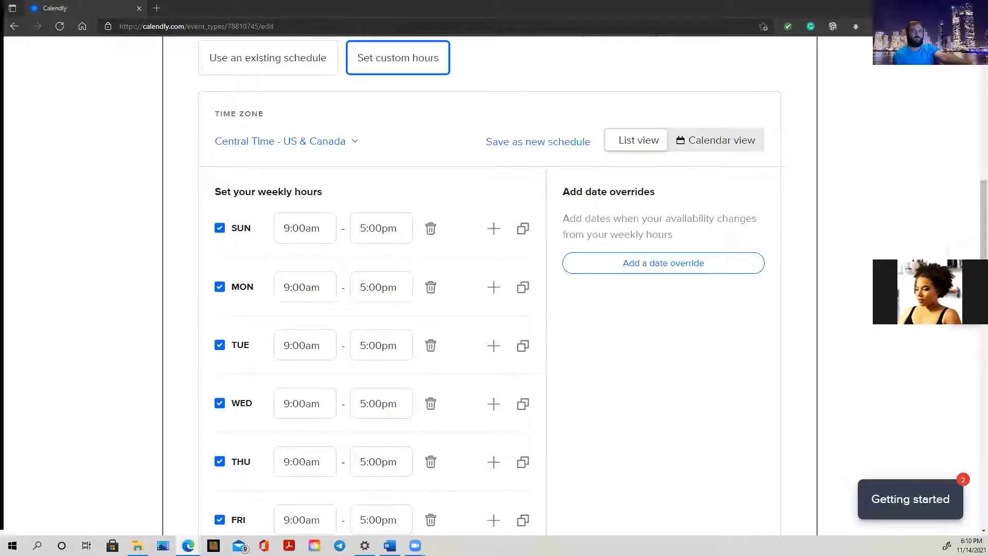
# Drag the Facebook tab with the November 2021 shift image into Calendly's tab strip
pyautogui.scroll(-1, 446, 286)
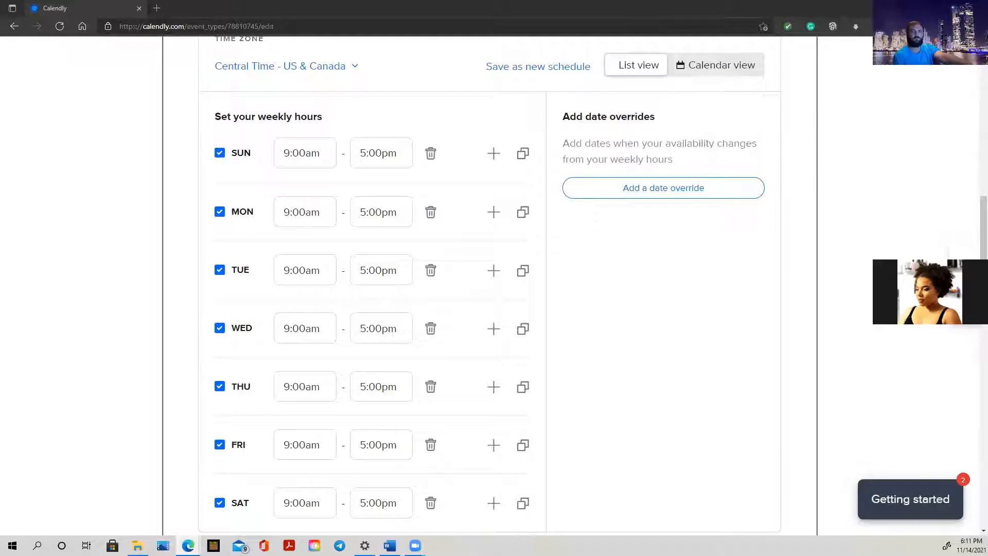
pyautogui.moveTo(530, 3); pyautogui.dragTo(489, 10)
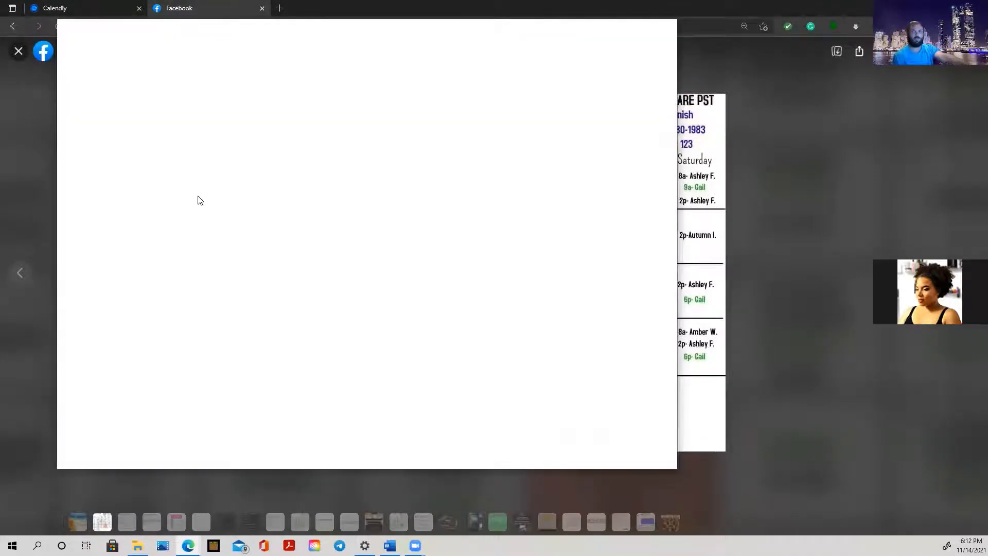
# Drag the Facebook tab back out, leaving only the Calendly availability tab
pyautogui.moveTo(200, 201); pyautogui.dragTo(0, 206)
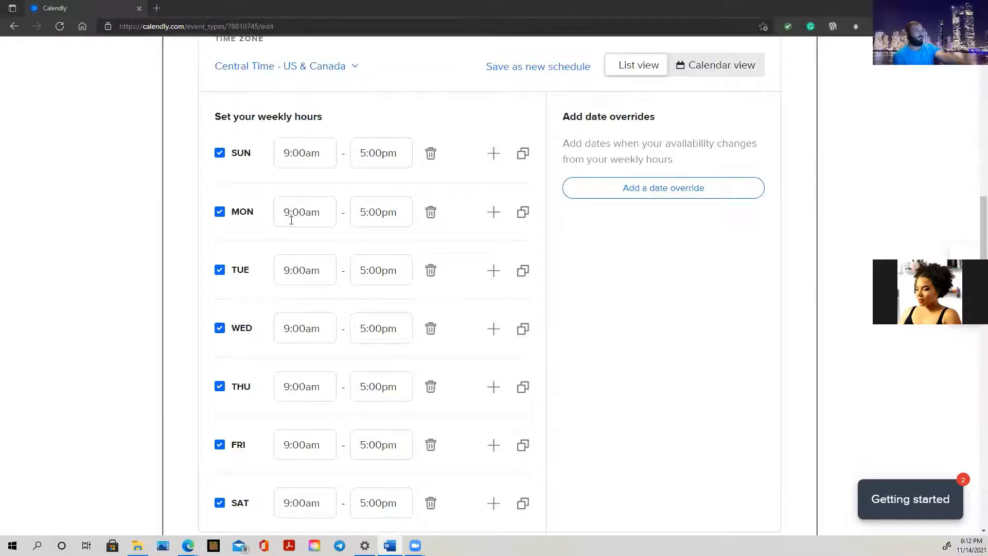
# Add a second Monday slot and set the first one to 8:00am–9:00am
pyautogui.click(494, 212)
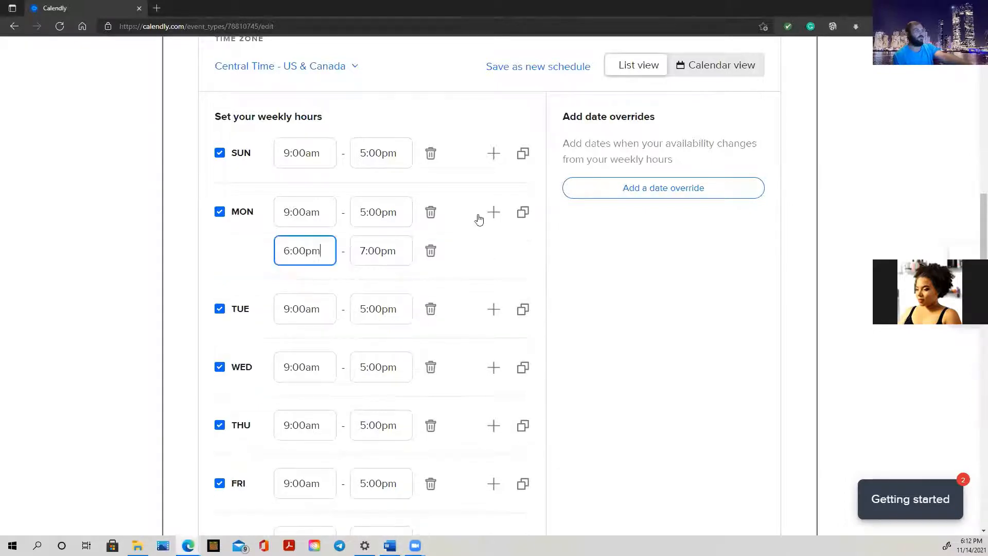
pyautogui.click(301, 211)
pyautogui.click(288, 210)
pyautogui.tripleClick(288, 209)
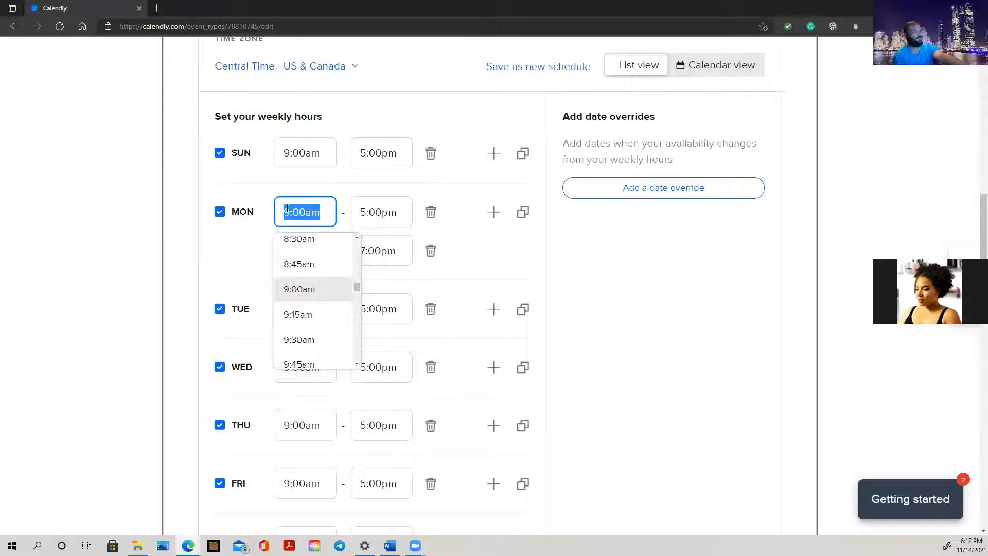
pyautogui.write('8:00am')
pyautogui.click(374, 212)
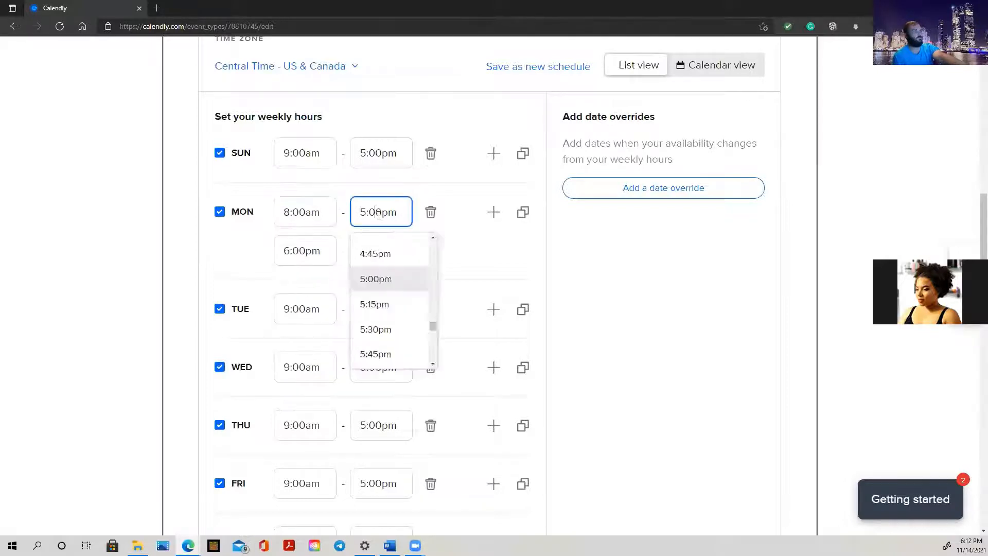
pyautogui.tripleClick(379, 213)
pyautogui.write('99')
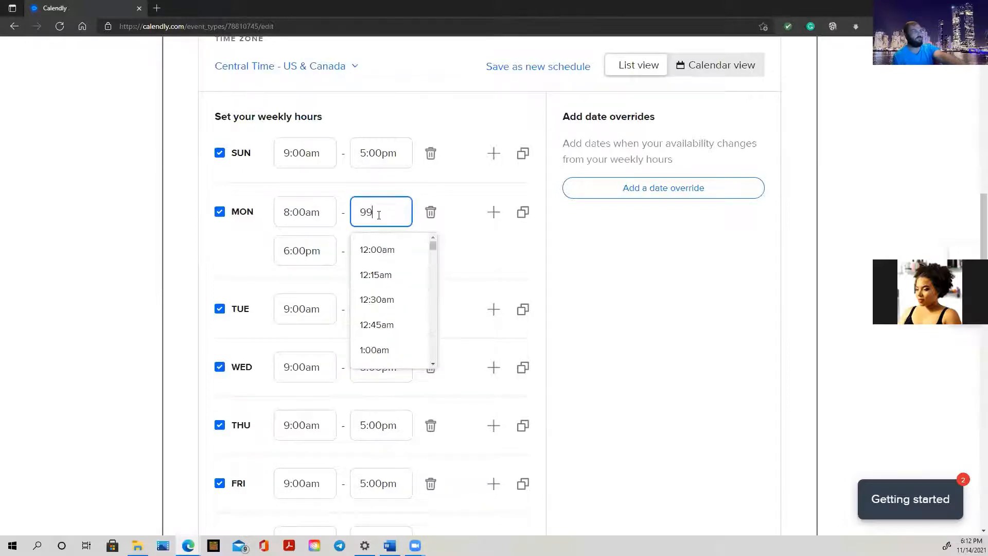
pyautogui.press('BackSpace')
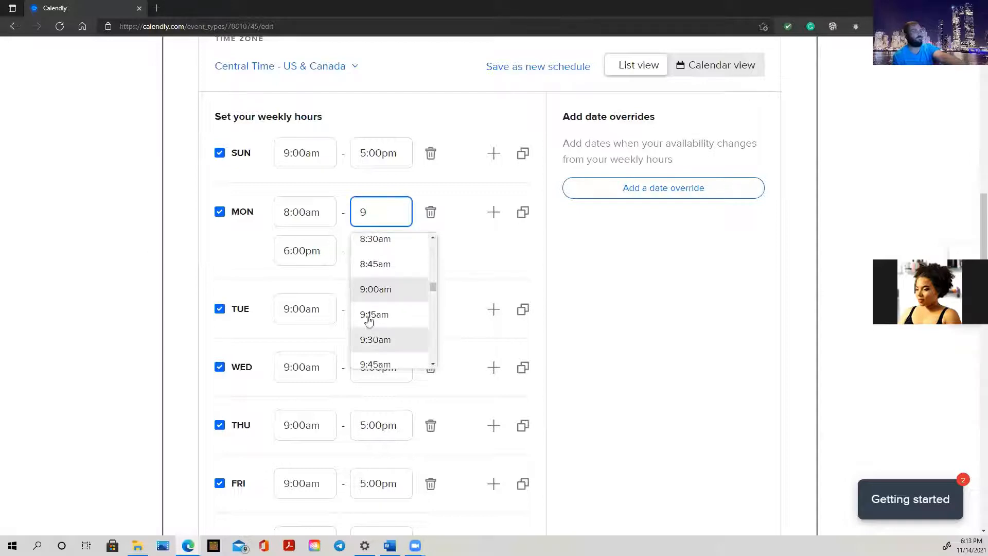
pyautogui.click(370, 284)
# Set Monday's second slot to 2:00pm–3:00pm
pyautogui.click(303, 251)
pyautogui.tripleClick(302, 251)
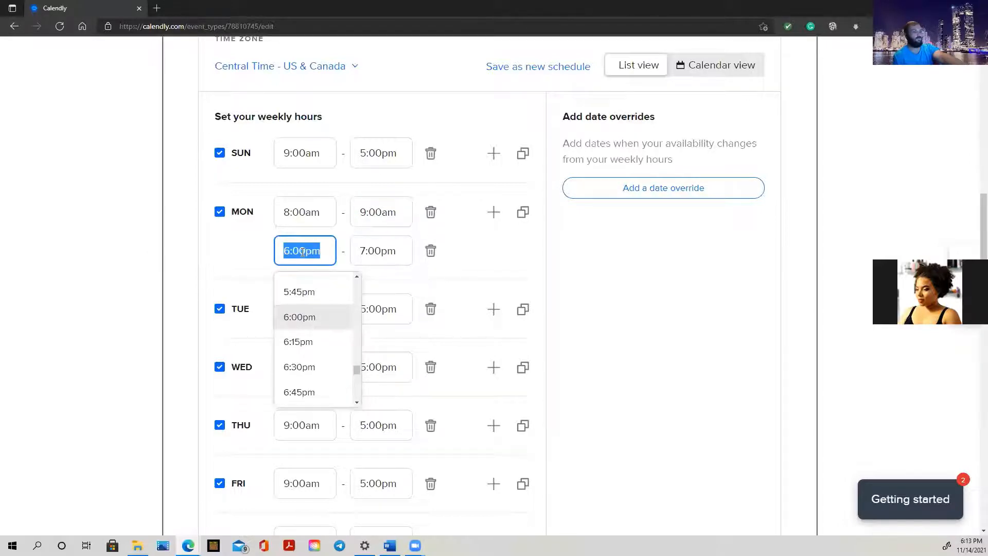
pyautogui.write('14')
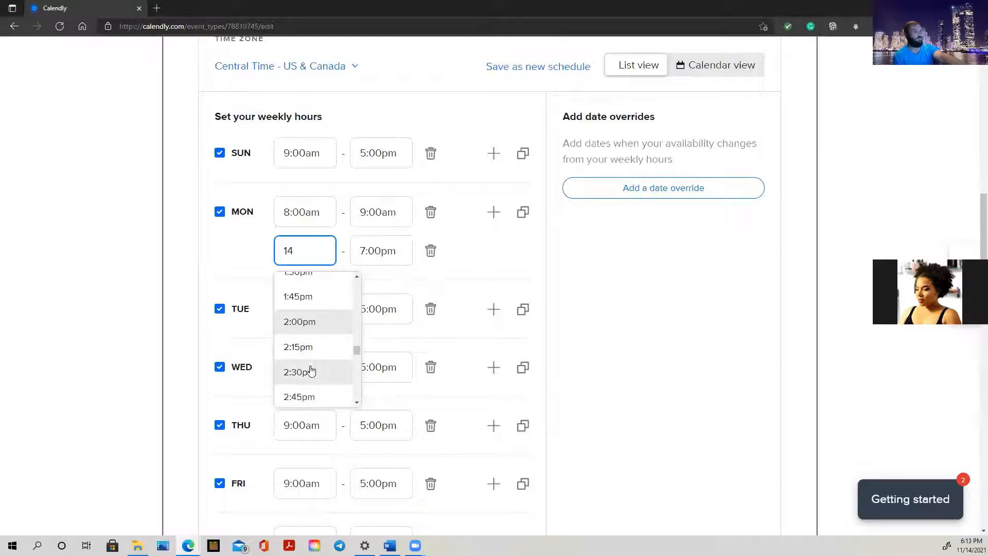
pyautogui.click(304, 322)
pyautogui.click(374, 249)
pyautogui.tripleClick(374, 250)
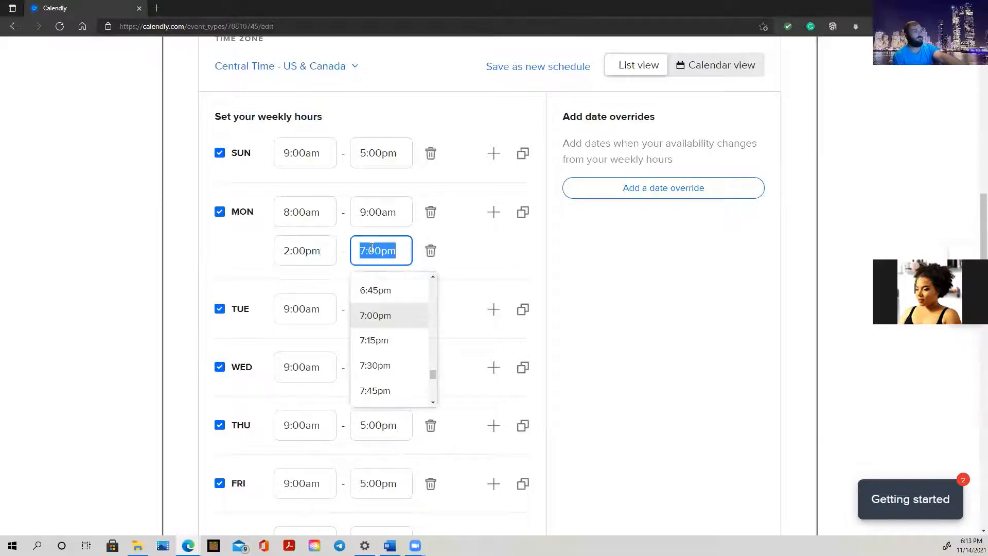
pyautogui.write('3')
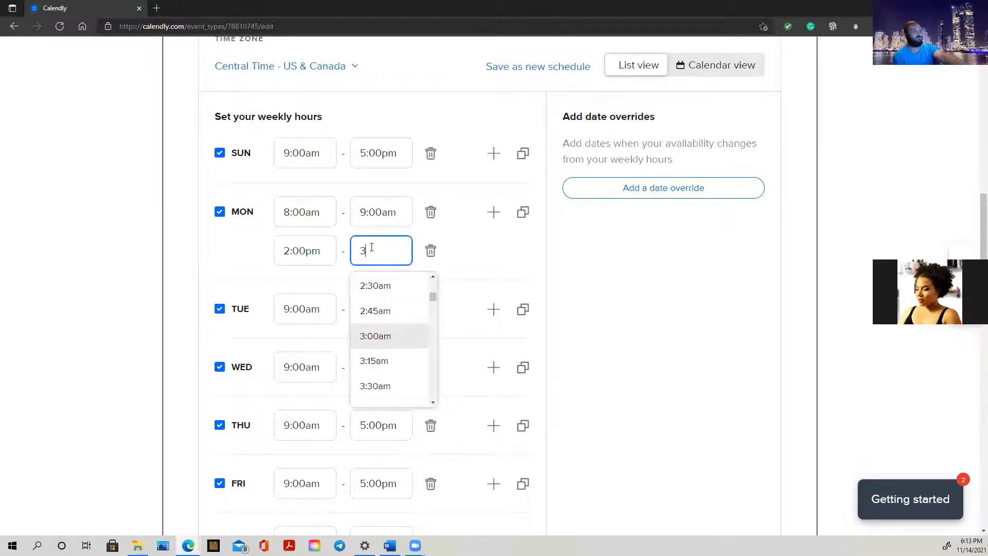
pyautogui.click(375, 337)
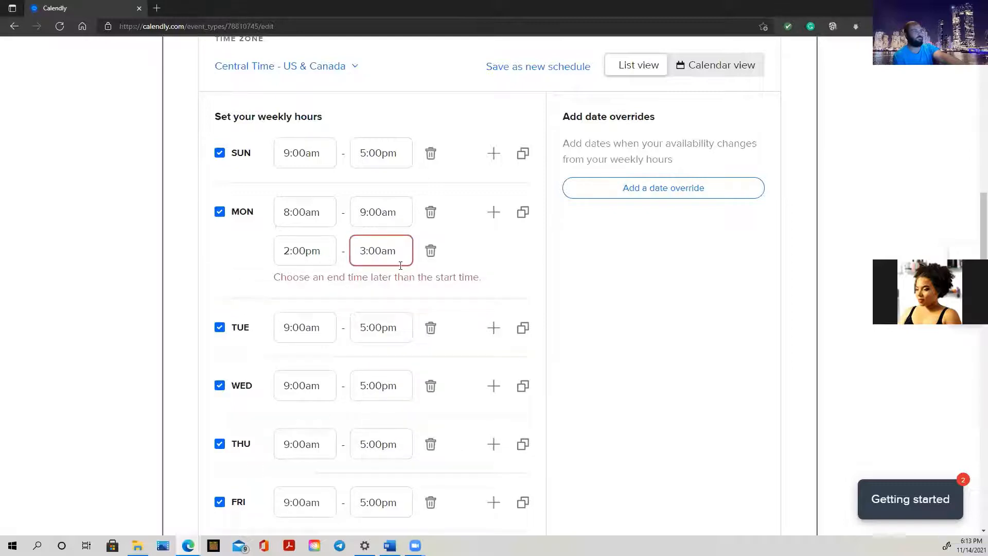
pyautogui.press('BackSpace')
pyautogui.press('BackSpace')
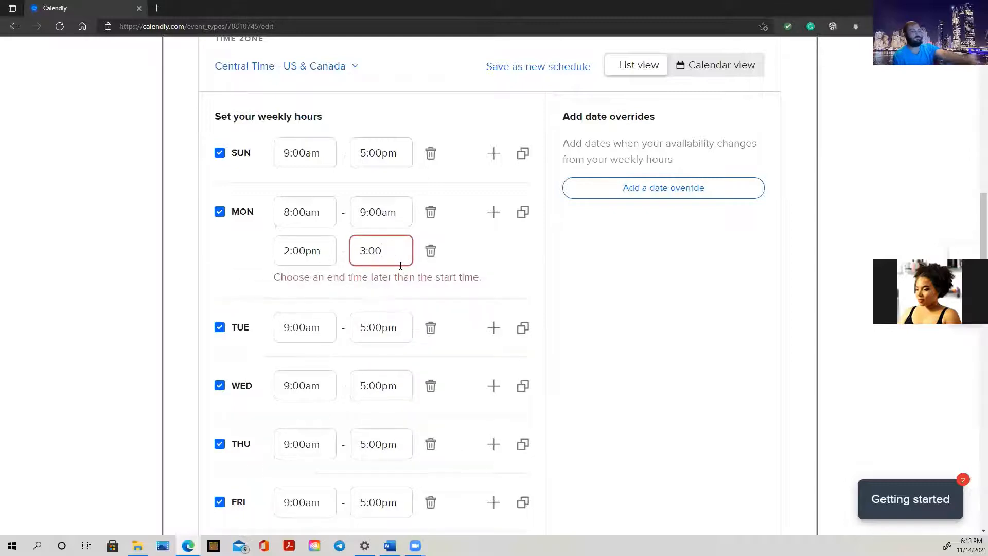
pyautogui.write('pm')
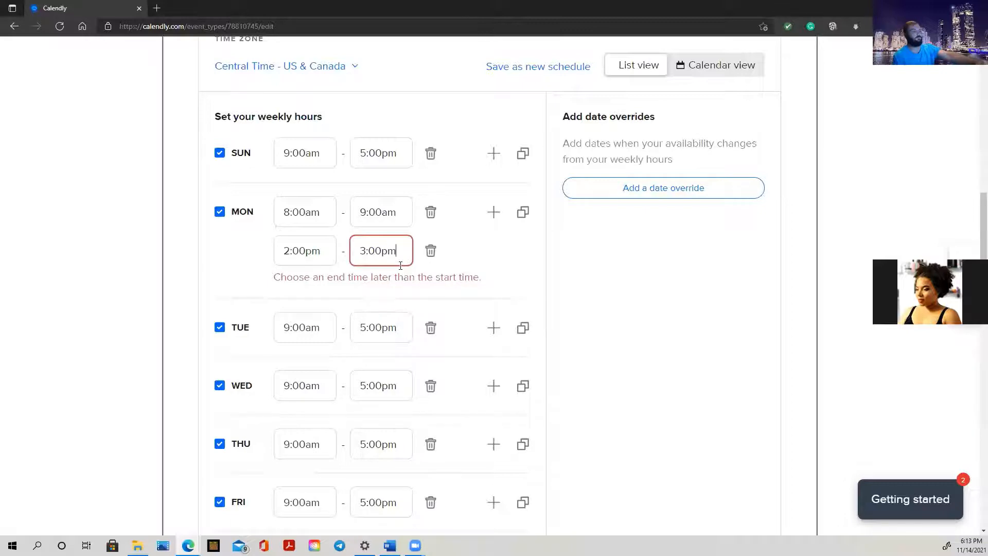
pyautogui.click(400, 278)
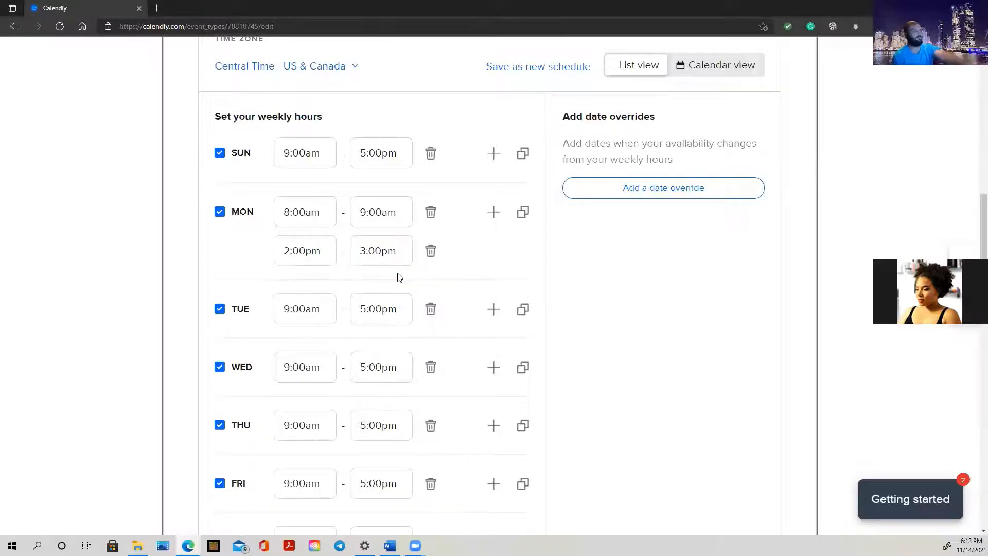
pyautogui.click(294, 308)
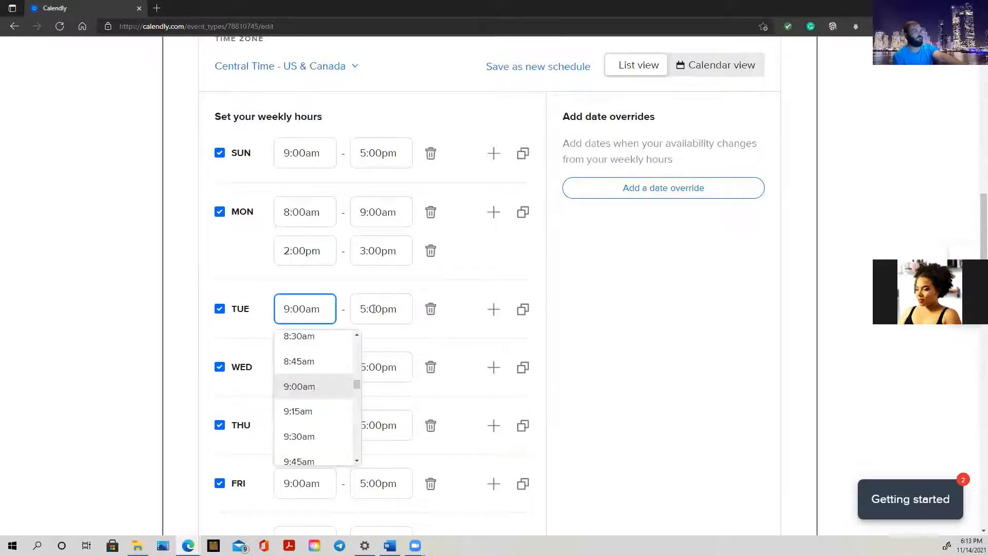
pyautogui.doubleClick(296, 308)
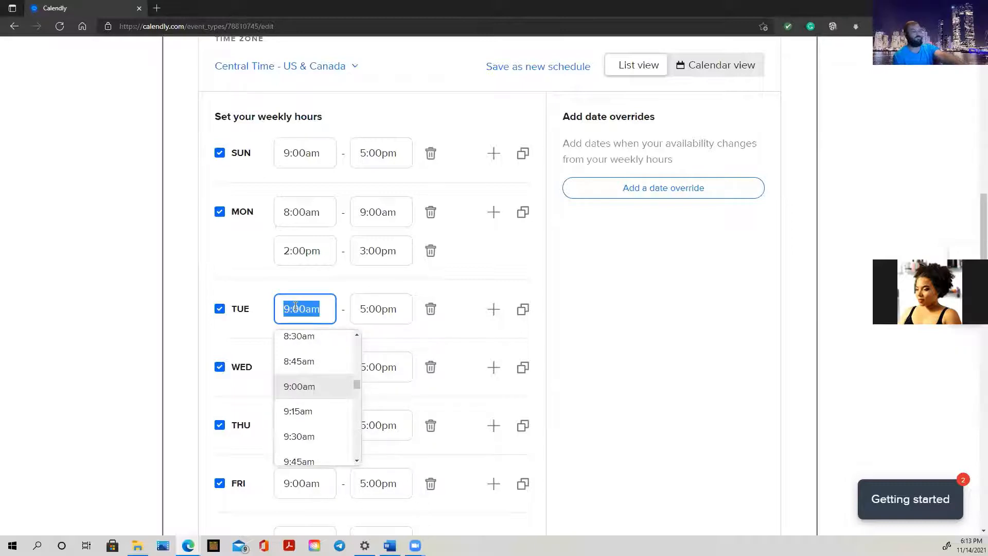
# Set Tuesday's start to 8:00am and its end to 9:00am
pyautogui.write('8')
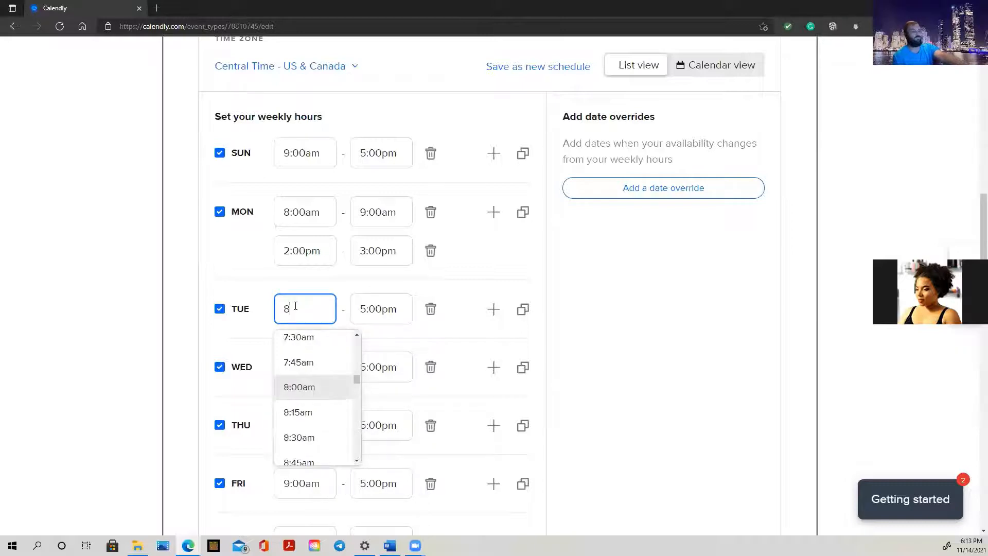
pyautogui.click(302, 389)
pyautogui.doubleClick(372, 308)
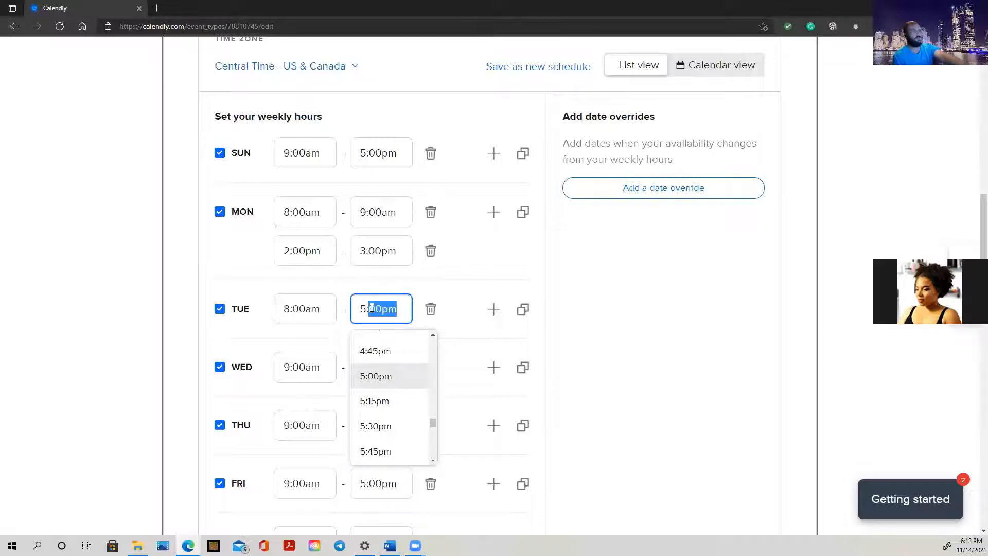
pyautogui.hotkey('ctrl', 'a')
pyautogui.write('90')
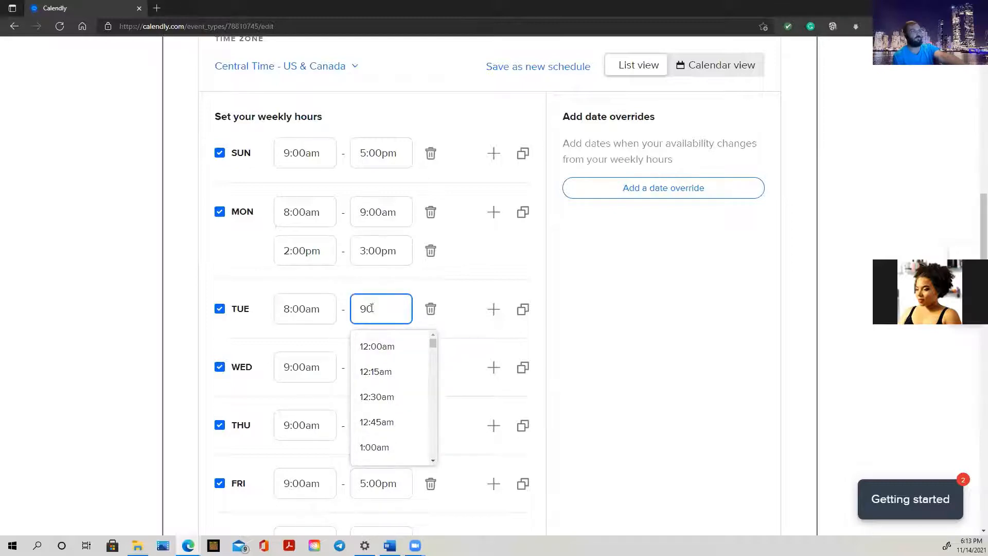
pyautogui.press('BackSpace')
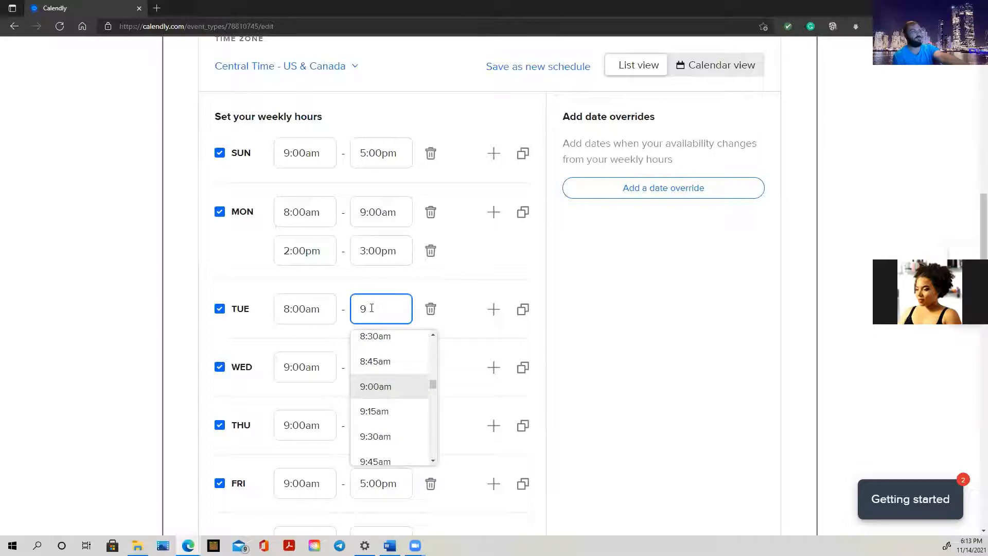
pyautogui.click(381, 392)
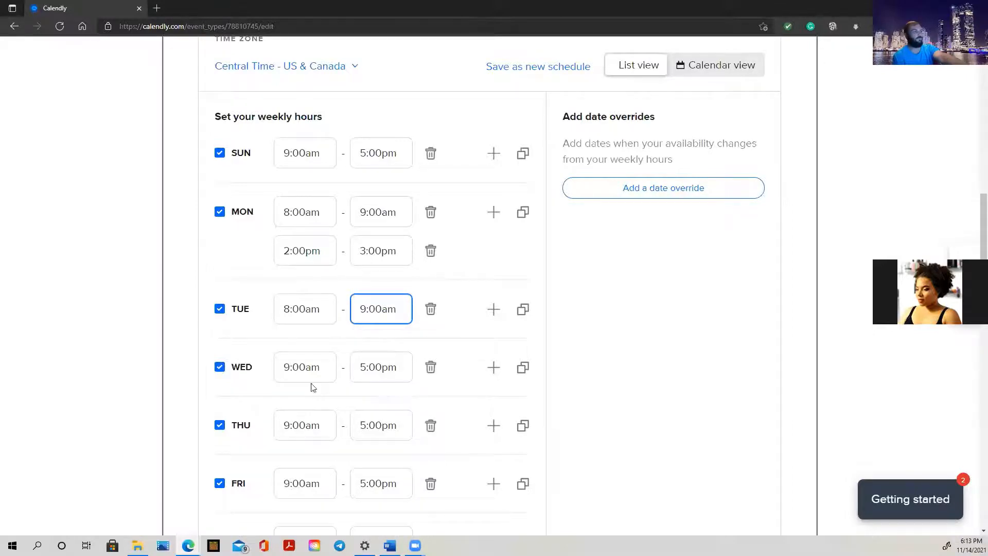
pyautogui.scroll(10, 322, 254)
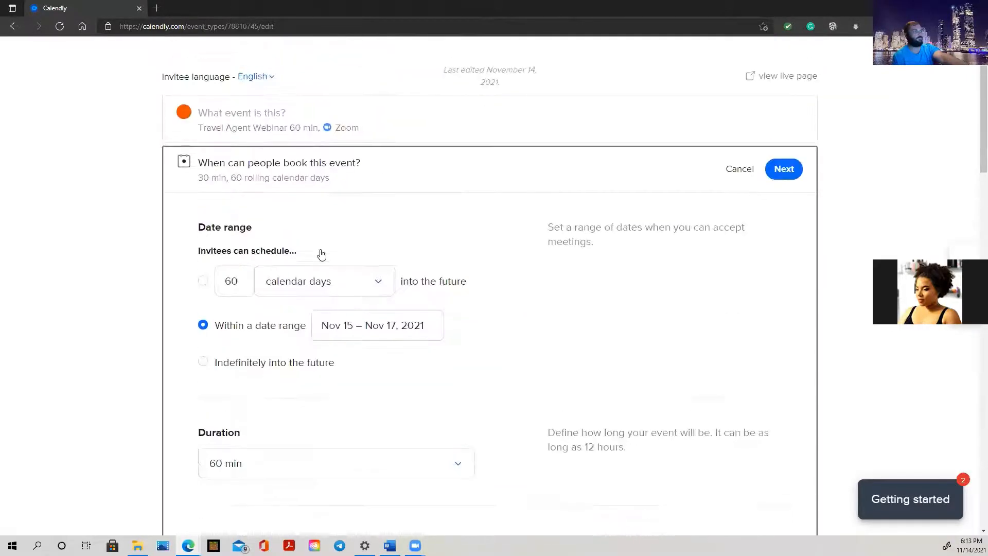
# Change the 'Invitees can't schedule within' notice from 4 hours to 2 hours
pyautogui.scroll(-14, 414, 341)
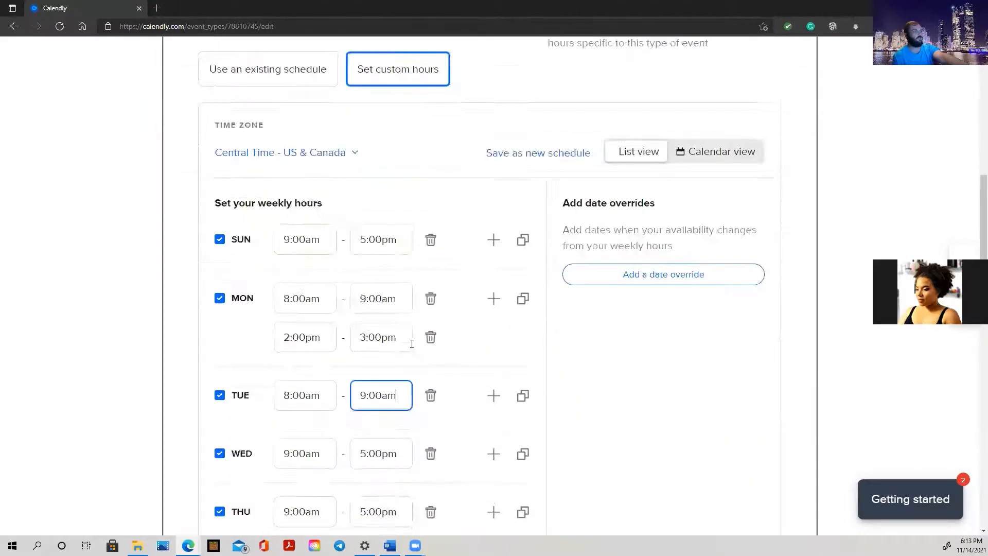
pyautogui.scroll(7, 409, 342)
pyautogui.scroll(-10, 408, 344)
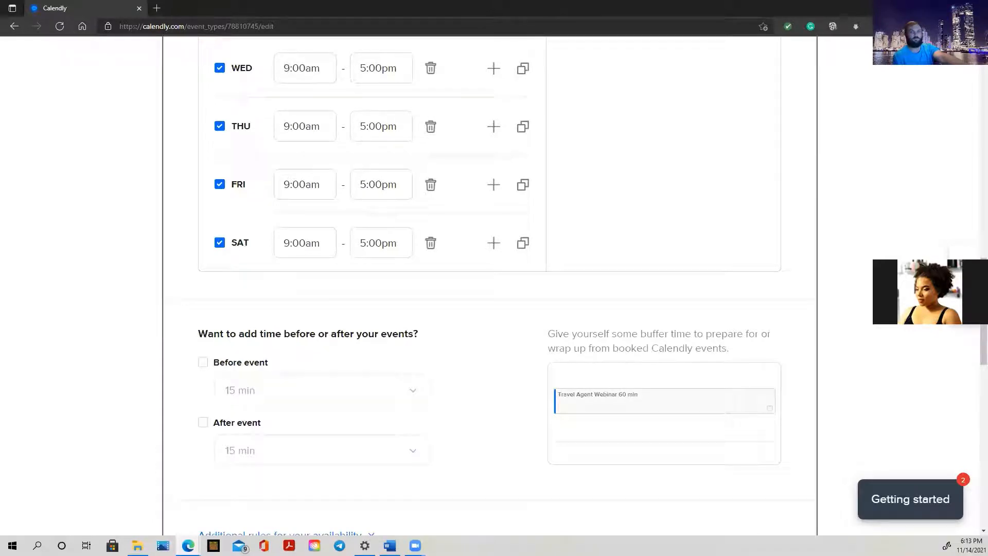
pyautogui.scroll(-7, 170, 252)
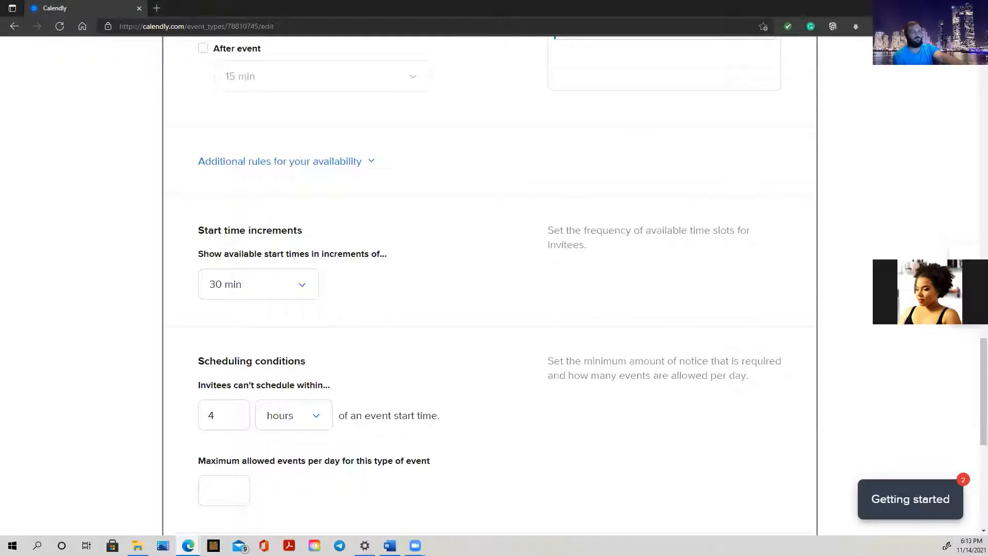
pyautogui.scroll(2, 410, 214)
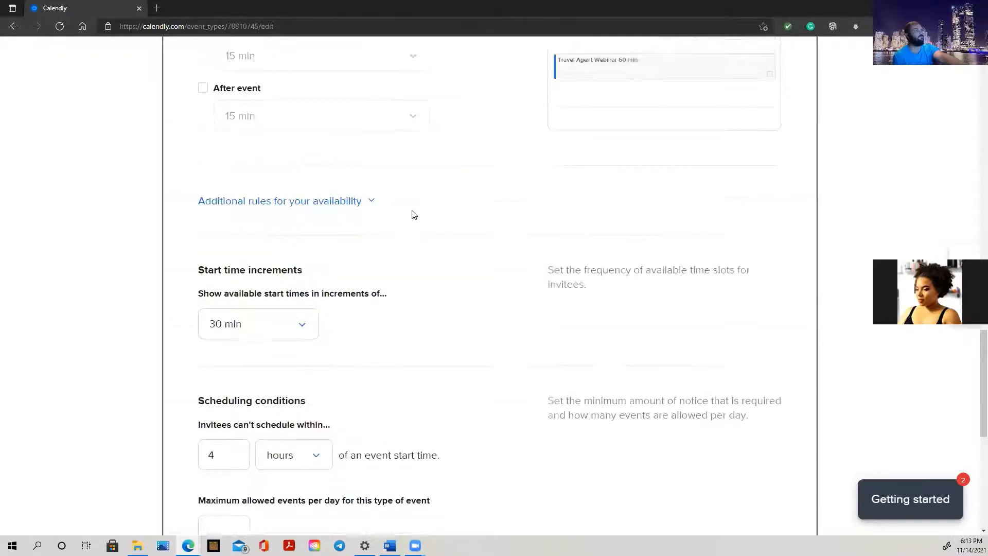
pyautogui.scroll(-3, 390, 240)
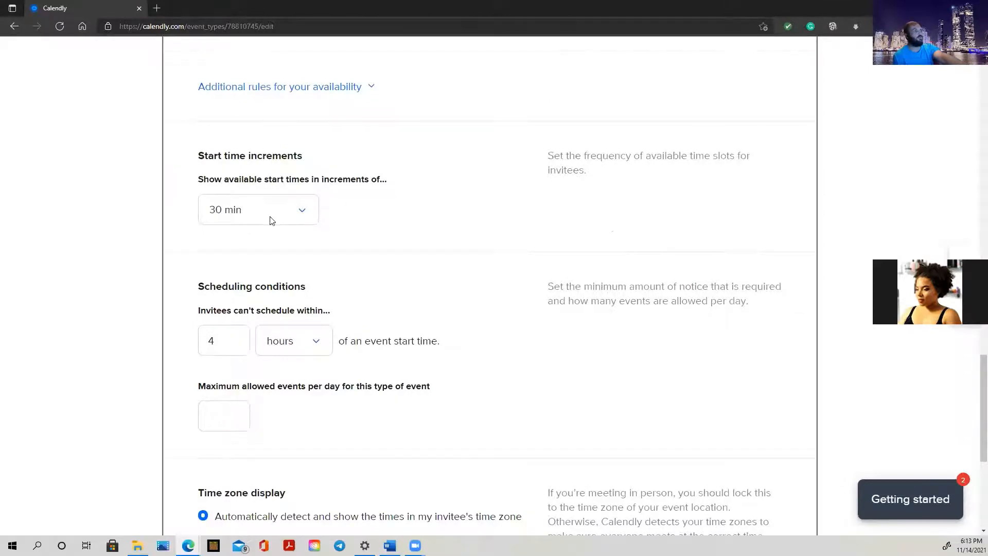
pyautogui.scroll(-2, 271, 221)
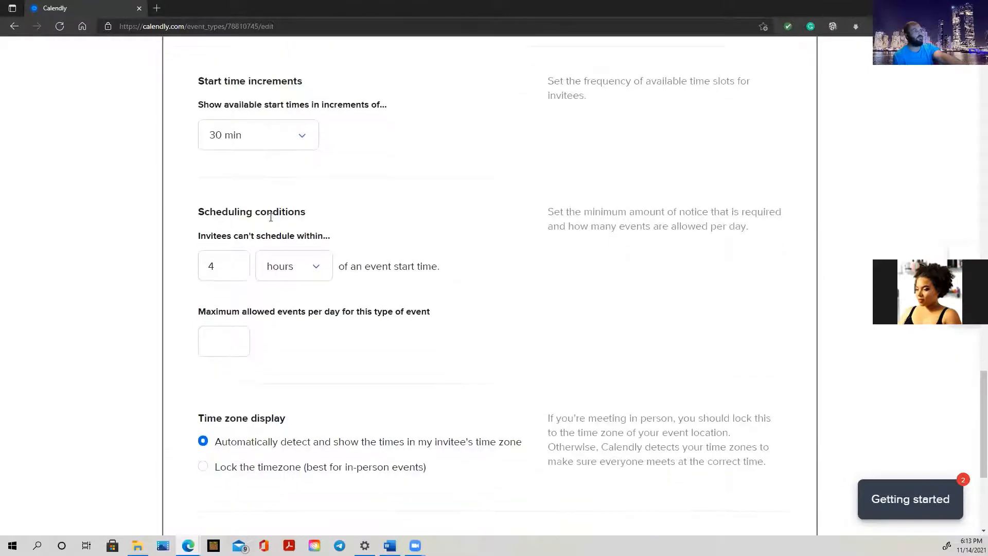
pyautogui.click(216, 266)
pyautogui.press('BackSpace')
pyautogui.write('2')
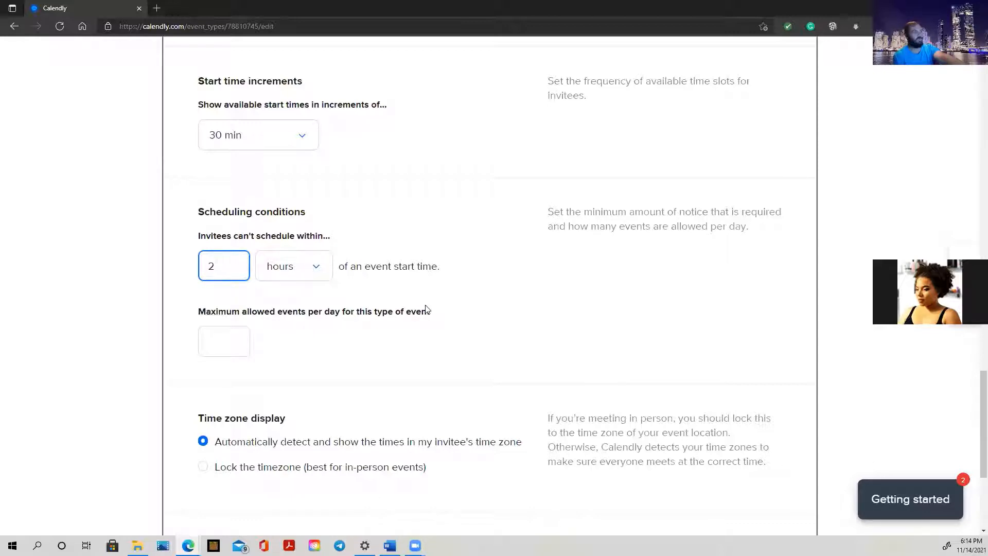
pyautogui.scroll(-2, 426, 310)
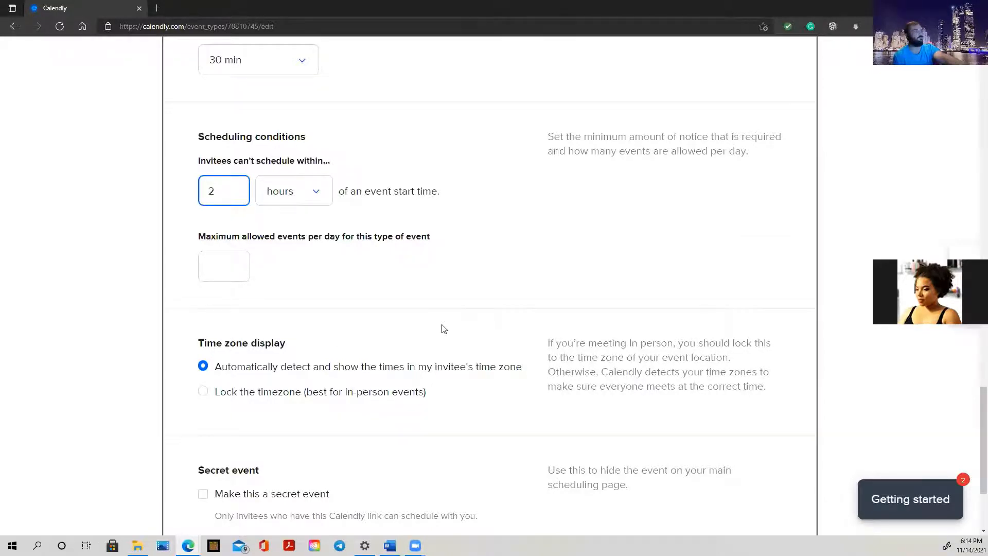
pyautogui.scroll(-2, 443, 329)
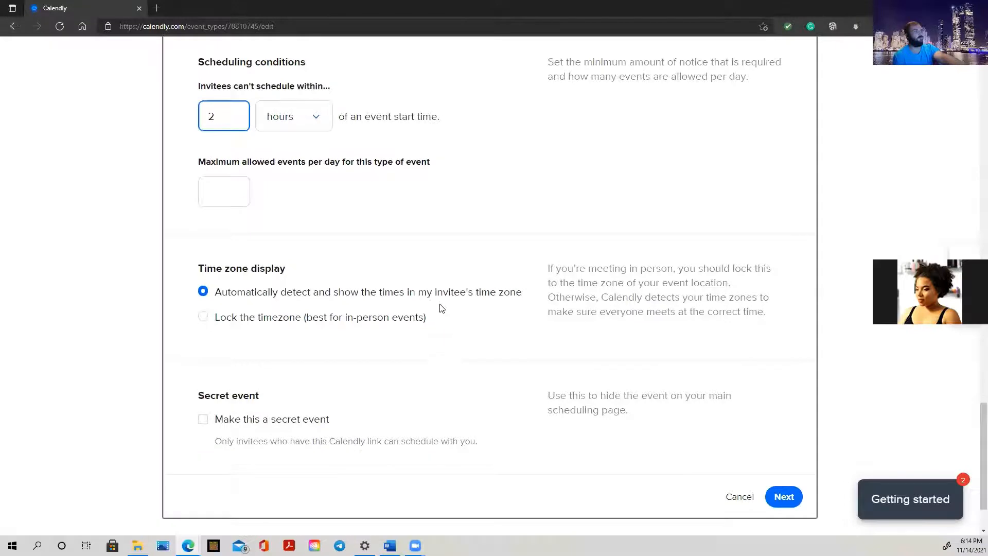
pyautogui.scroll(-1, 442, 308)
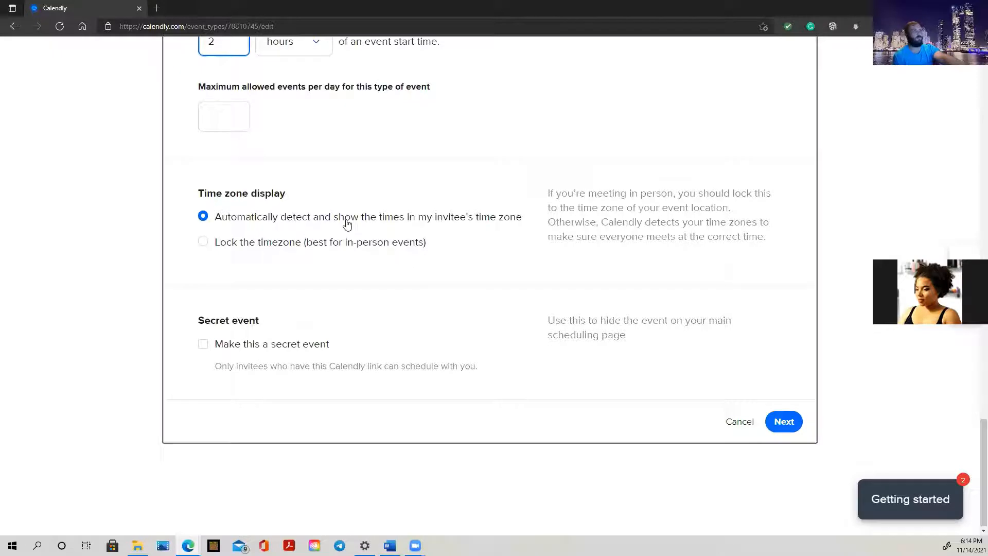
pyautogui.scroll(3, 340, 222)
# Enter 40 in the 'Maximum allowed events per day' field
pyautogui.click(225, 266)
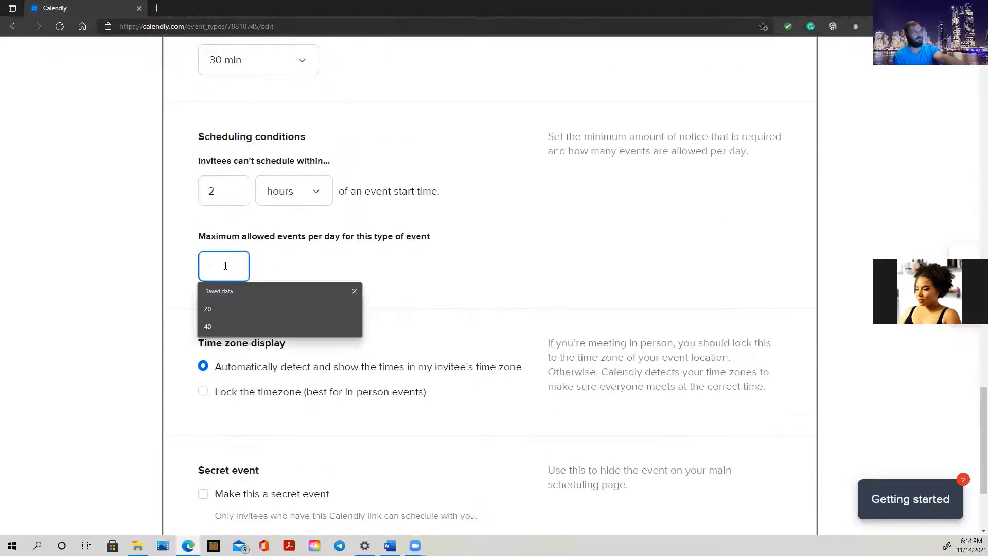
pyautogui.write('40')
pyautogui.click(338, 273)
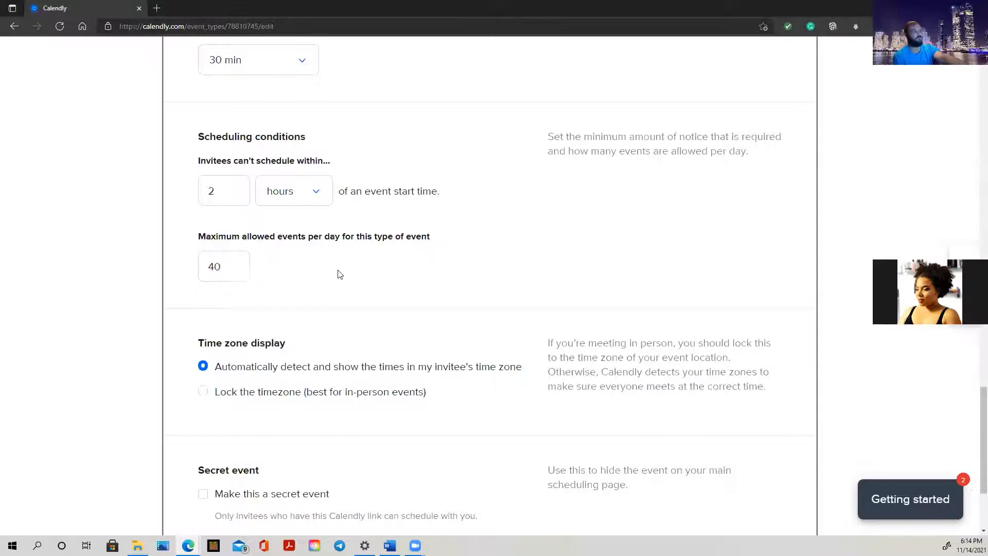
pyautogui.scroll(-3, 310, 334)
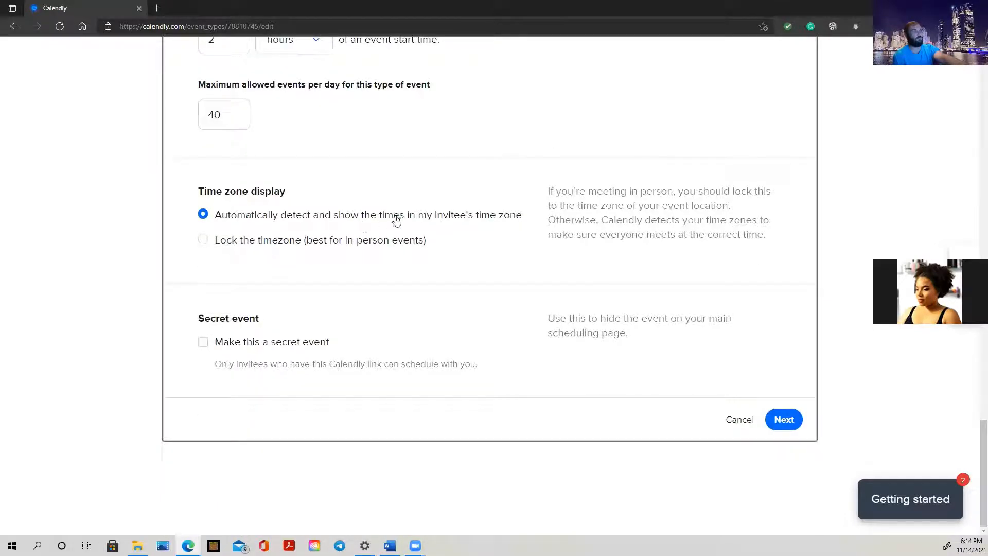
pyautogui.scroll(10, 400, 220)
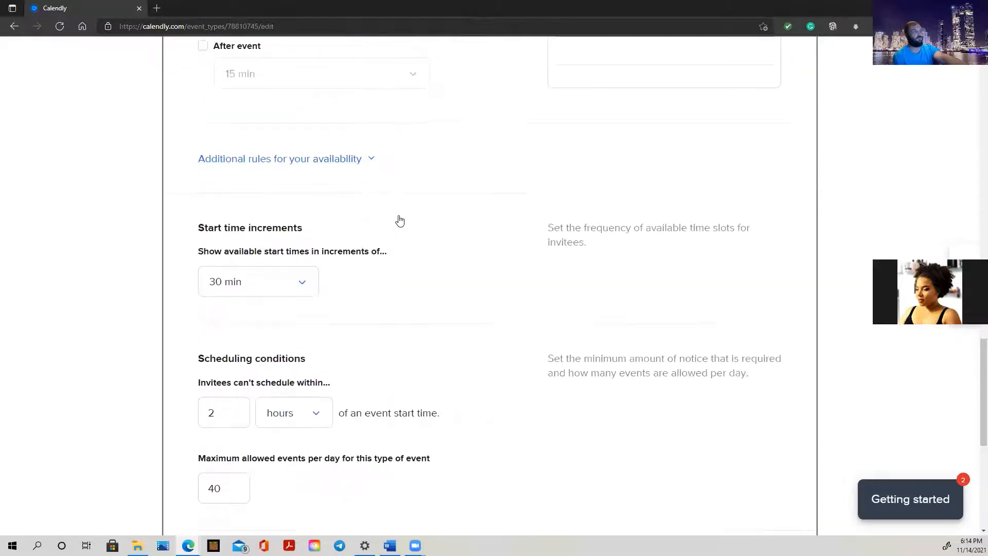
pyautogui.scroll(3, 400, 220)
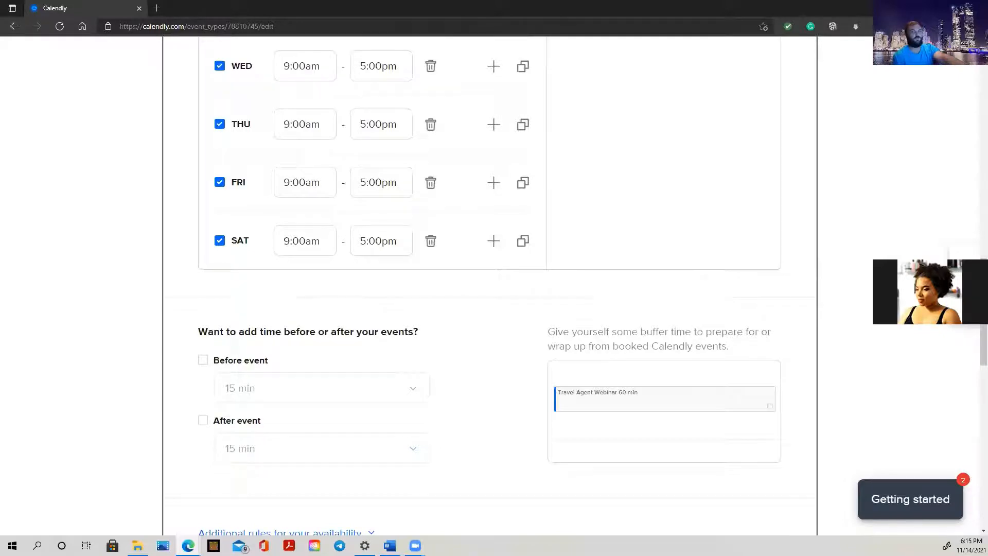
pyautogui.scroll(16, 315, 307)
pyautogui.scroll(-9, 315, 307)
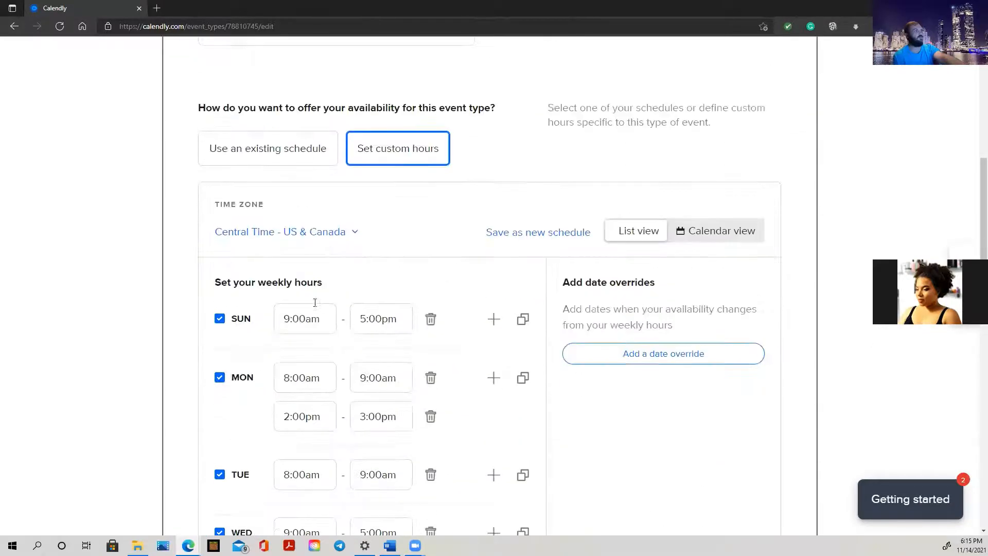
# Choose Pacific Time - US & Canada as the availability time zone
pyautogui.click(338, 220)
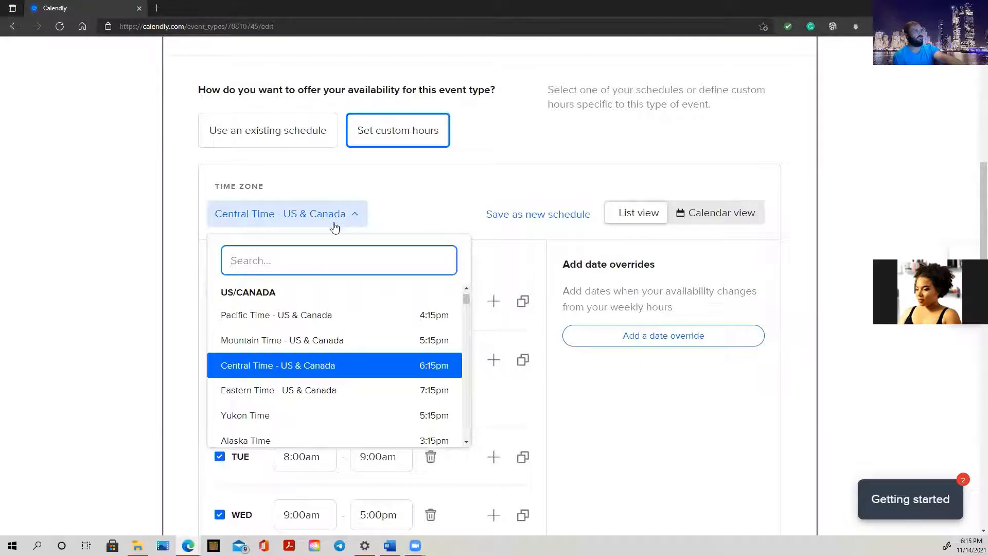
pyautogui.click(307, 319)
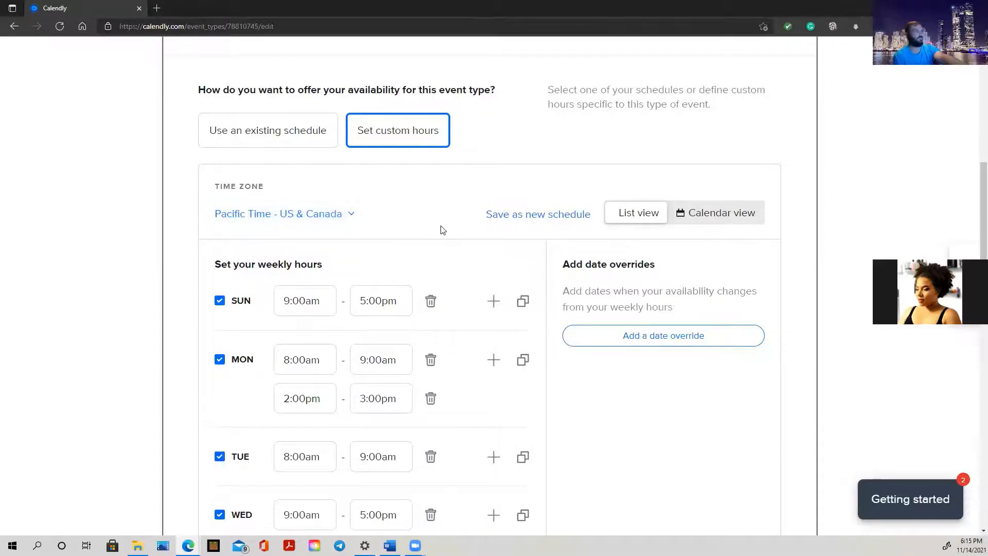
pyautogui.scroll(-6, 441, 230)
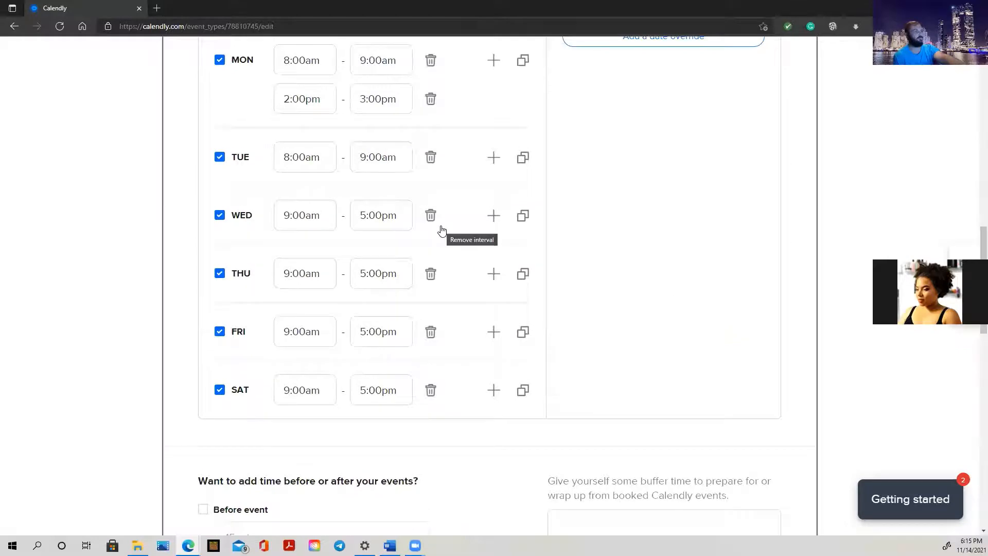
pyautogui.scroll(-4, 441, 230)
pyautogui.scroll(-9, 442, 230)
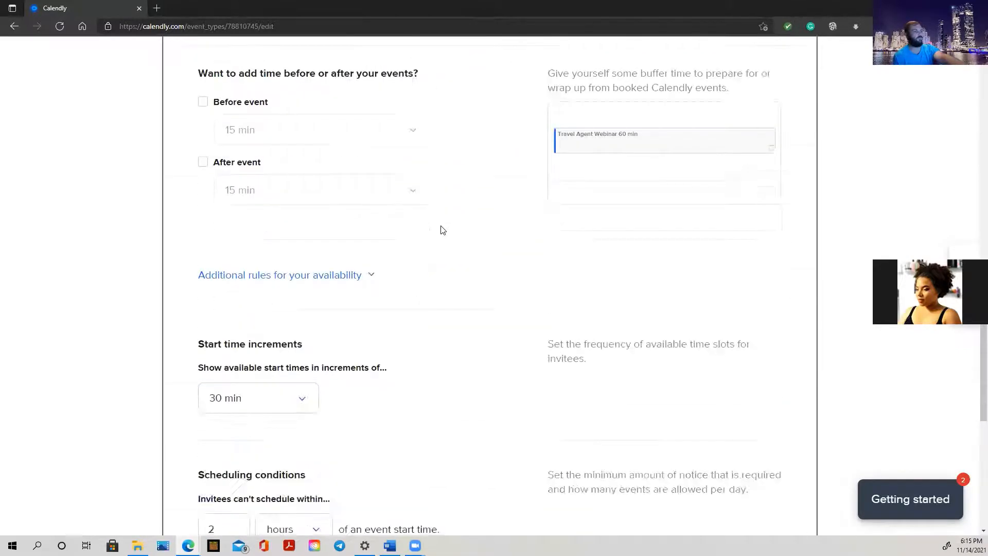
pyautogui.scroll(-4, 407, 249)
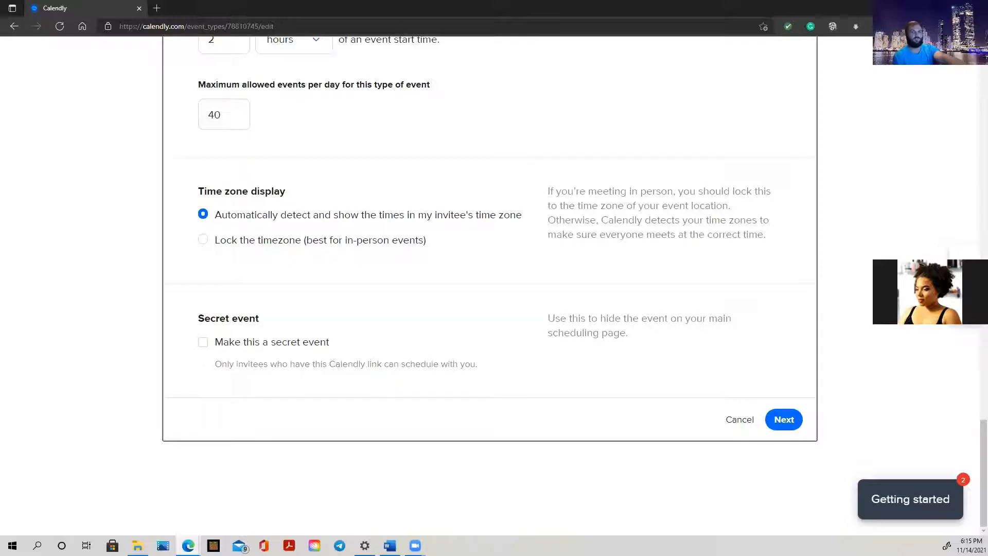
# Save the availability settings with Next, declining the browser's save-information prompt
pyautogui.click(788, 421)
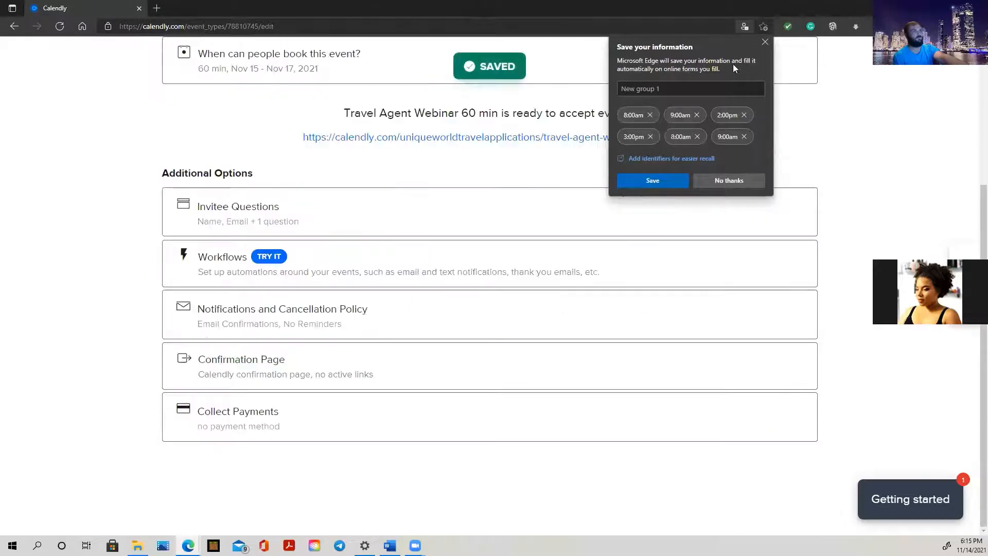
pyautogui.click(745, 185)
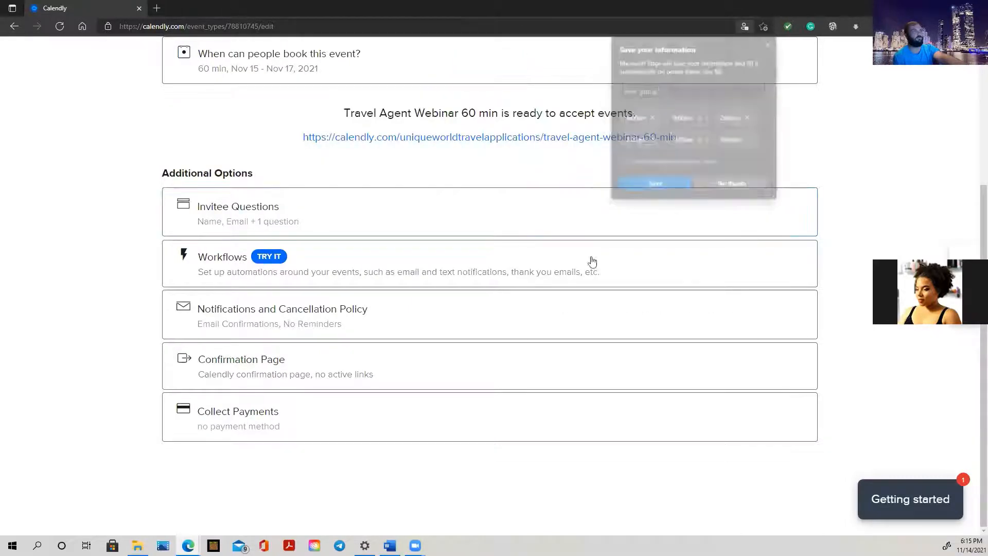
pyautogui.click(276, 222)
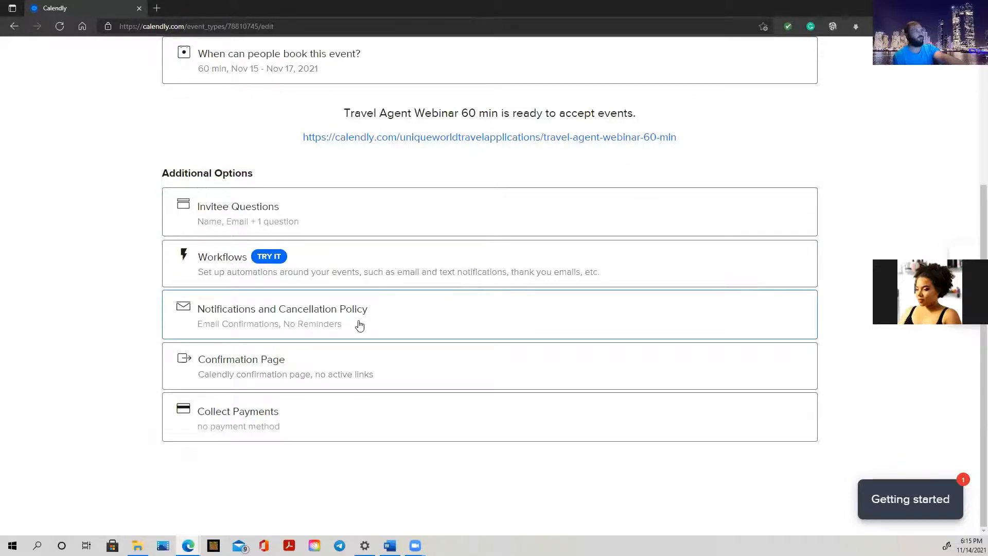
pyautogui.scroll(4, 358, 325)
pyautogui.scroll(-2, 343, 278)
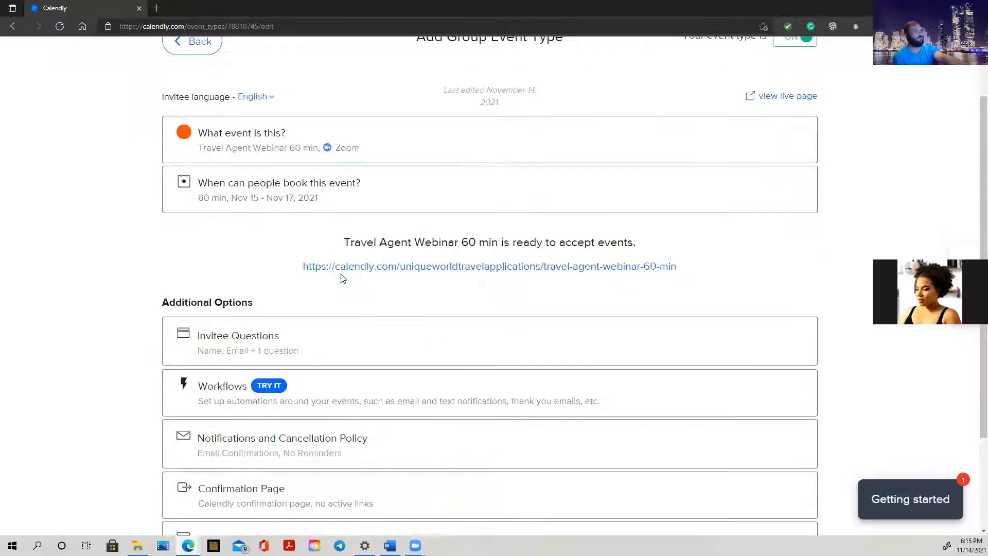
pyautogui.scroll(-3, 343, 278)
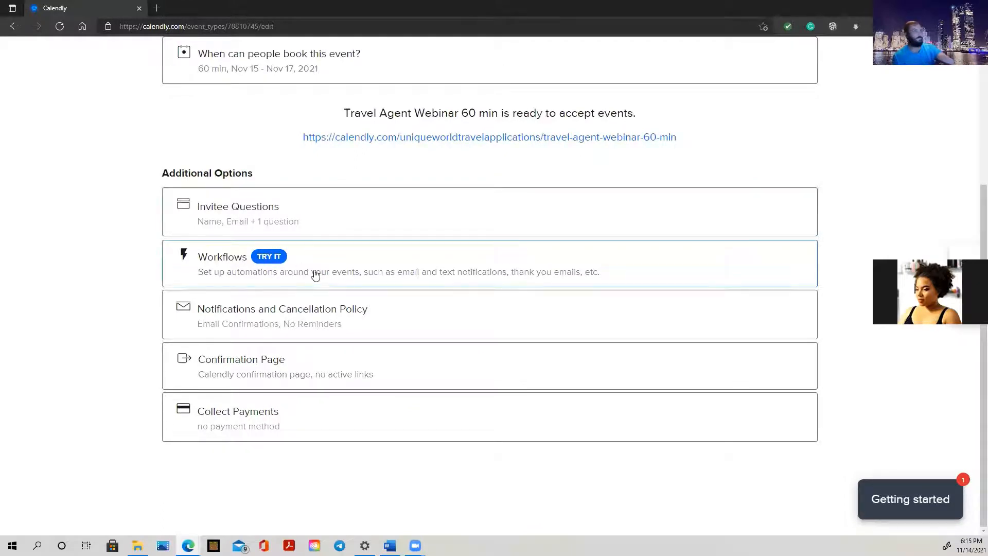
pyautogui.click(316, 274)
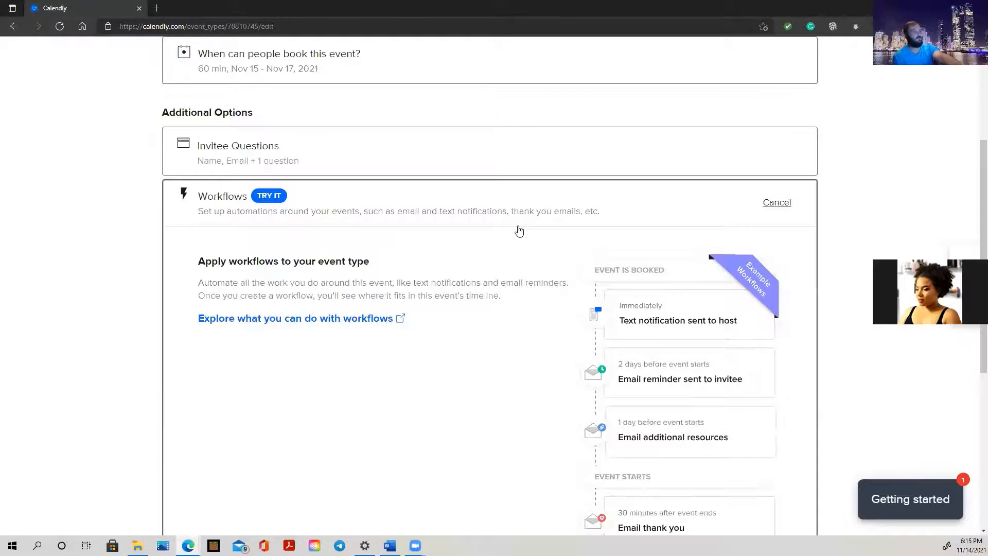
pyautogui.scroll(-3, 520, 231)
pyautogui.scroll(2, 520, 231)
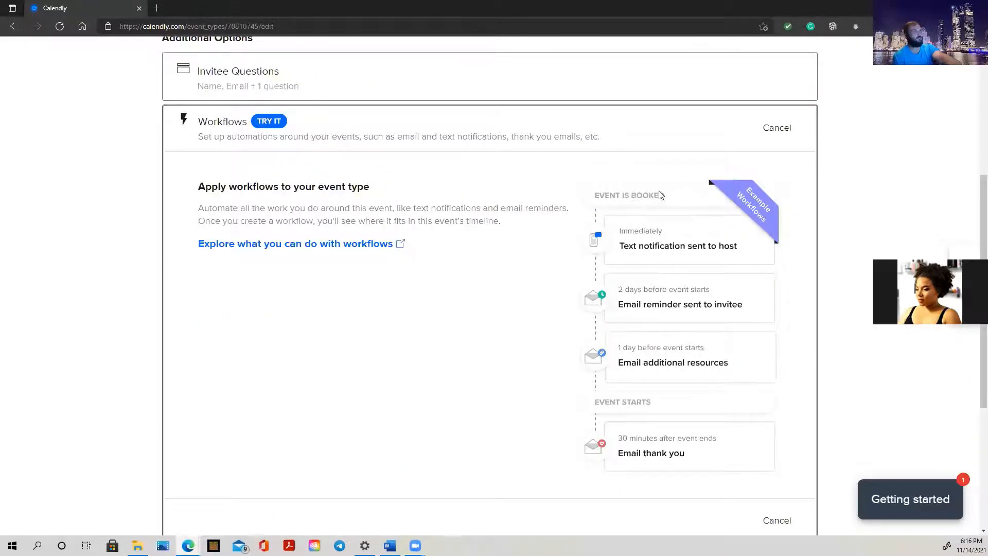
pyautogui.scroll(-3, 639, 243)
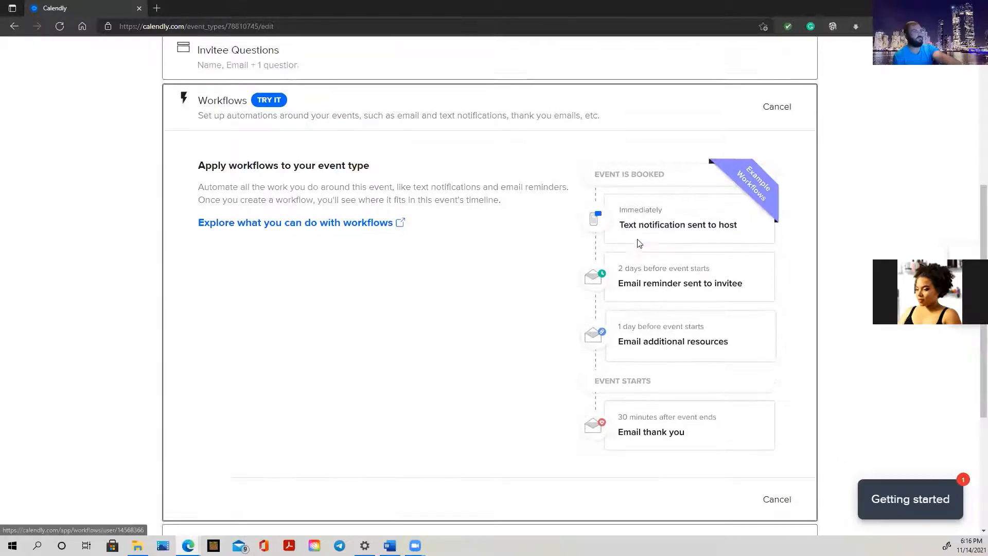
pyautogui.scroll(1, 638, 243)
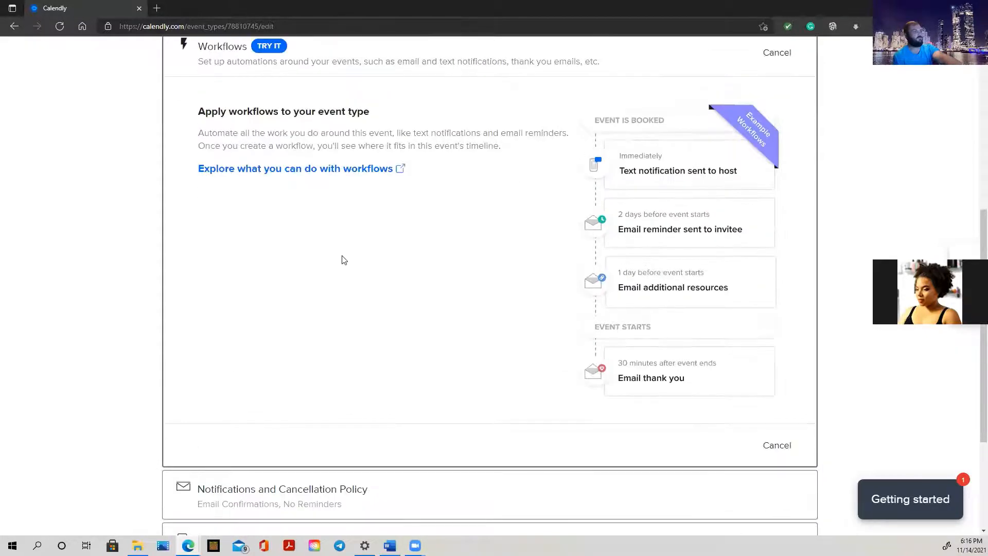
pyautogui.click(311, 171)
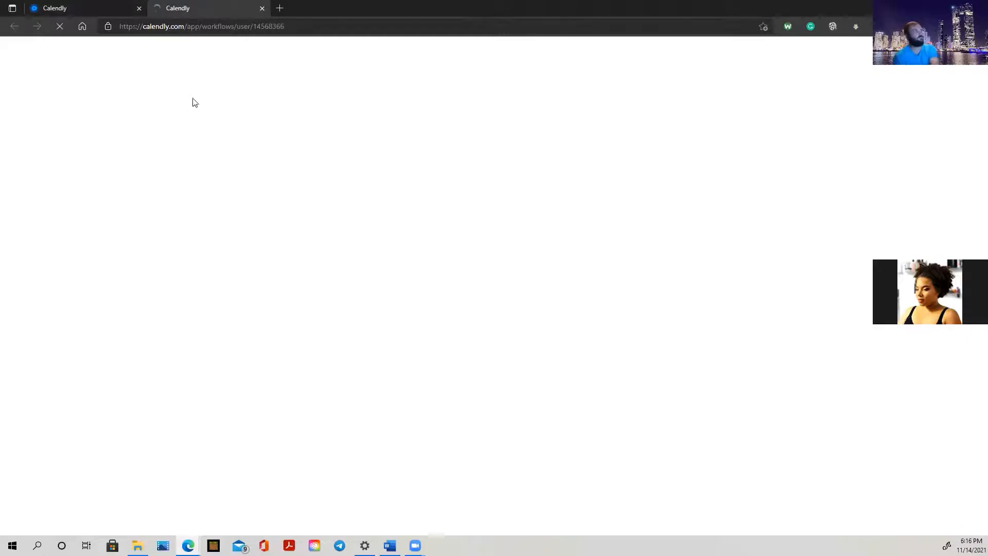
pyautogui.click(66, 8)
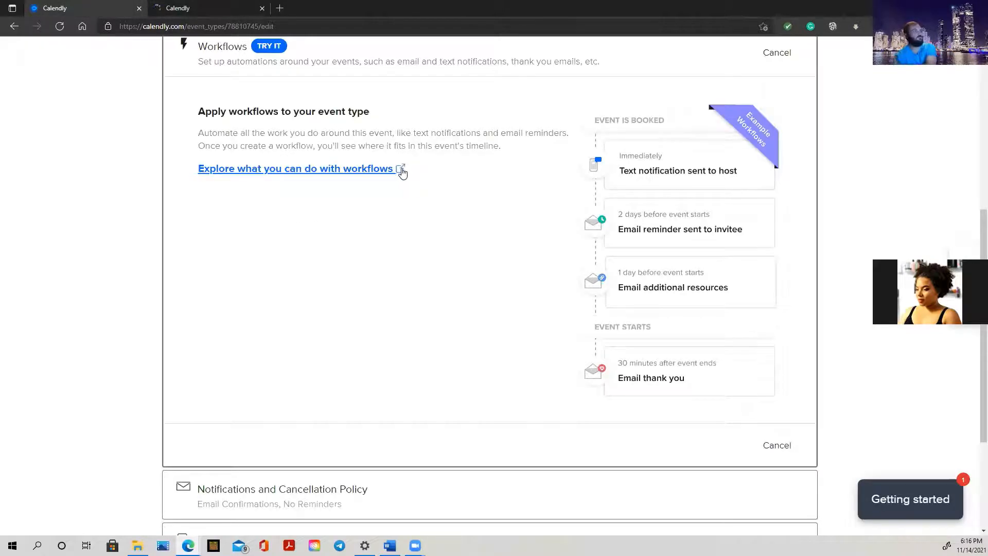
pyautogui.scroll(-2, 494, 166)
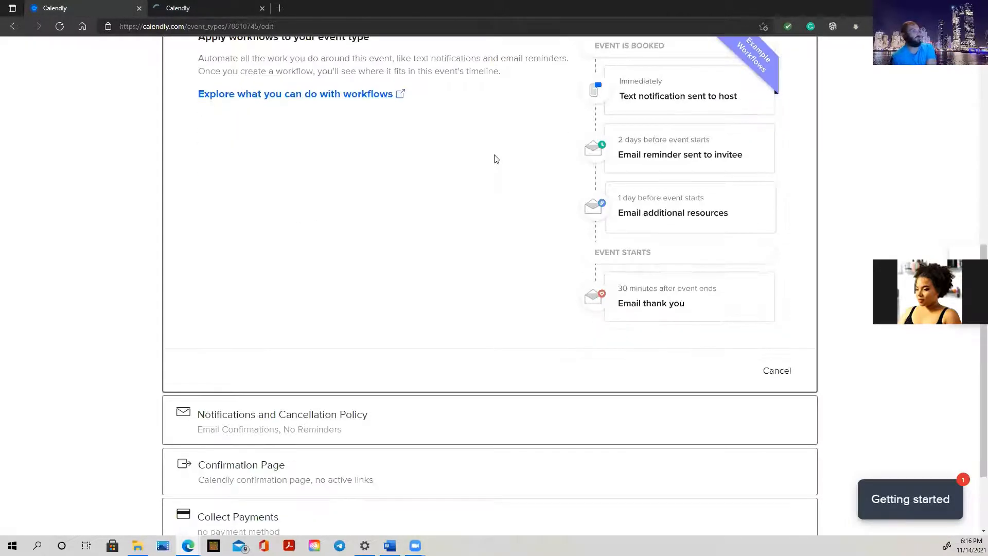
pyautogui.scroll(-1, 493, 163)
pyautogui.scroll(6, 492, 163)
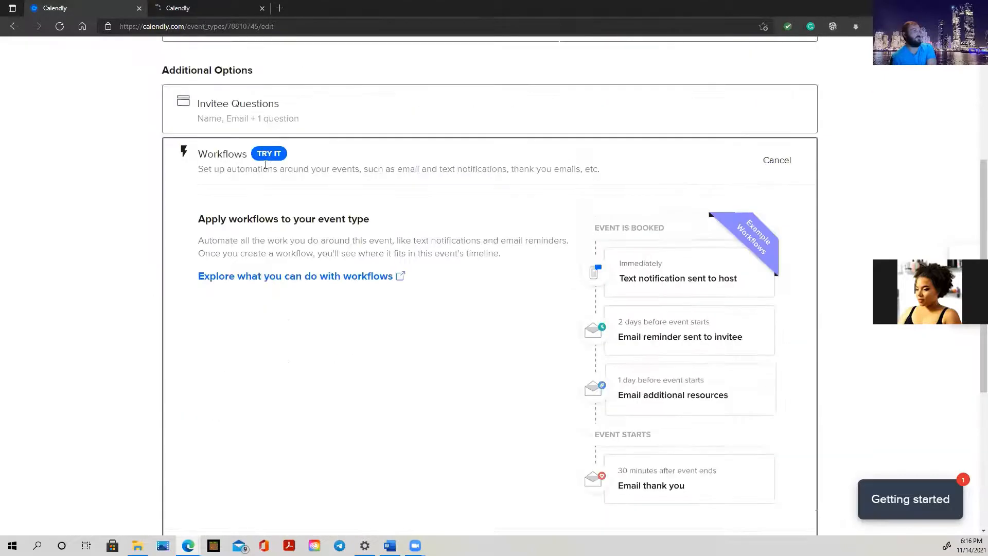
pyautogui.click(379, 251)
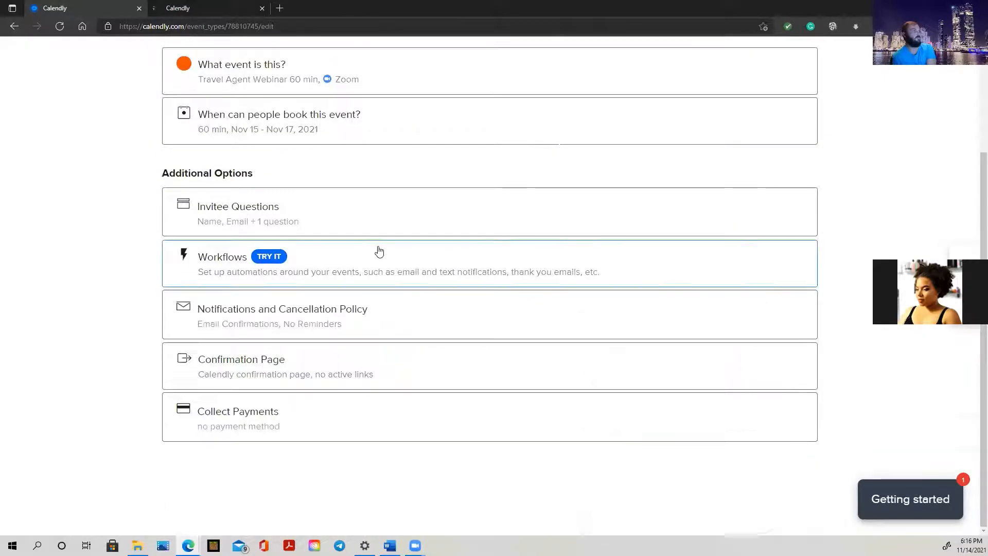
pyautogui.click(219, 261)
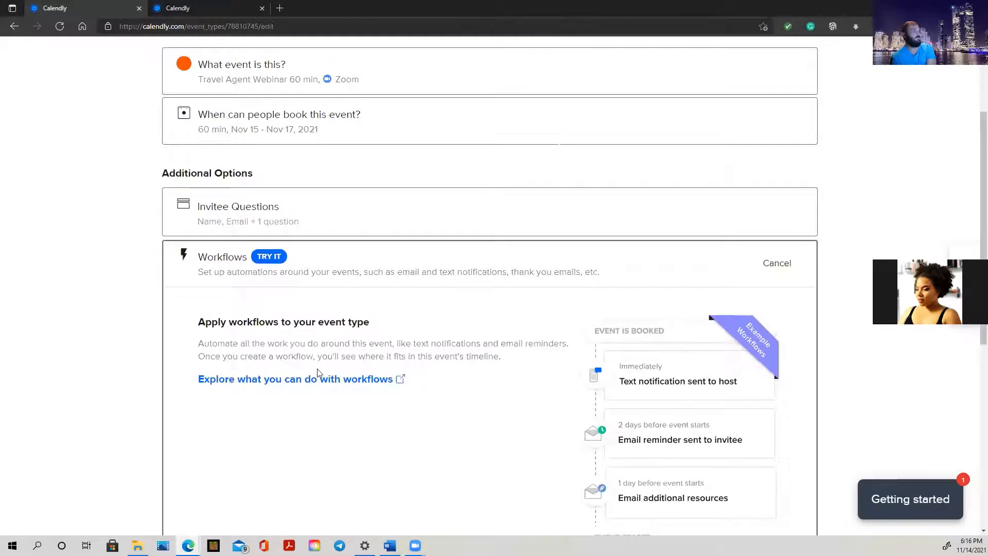
pyautogui.scroll(-3, 318, 370)
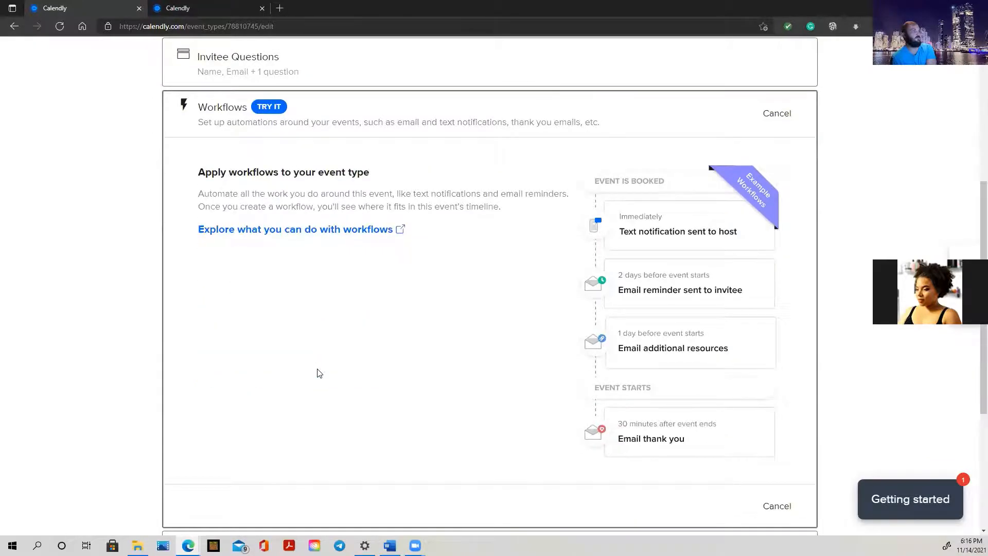
pyautogui.scroll(-2, 318, 372)
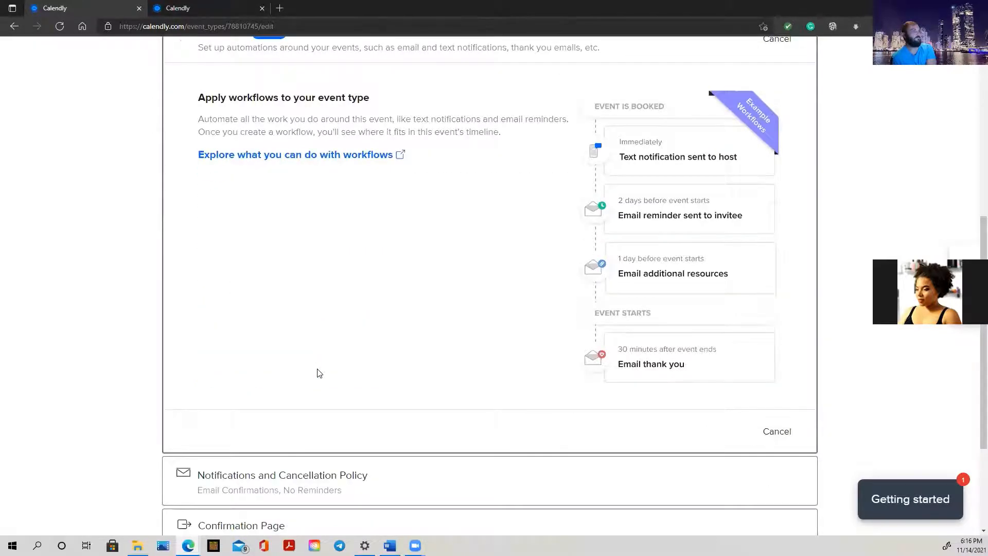
pyautogui.scroll(4, 319, 371)
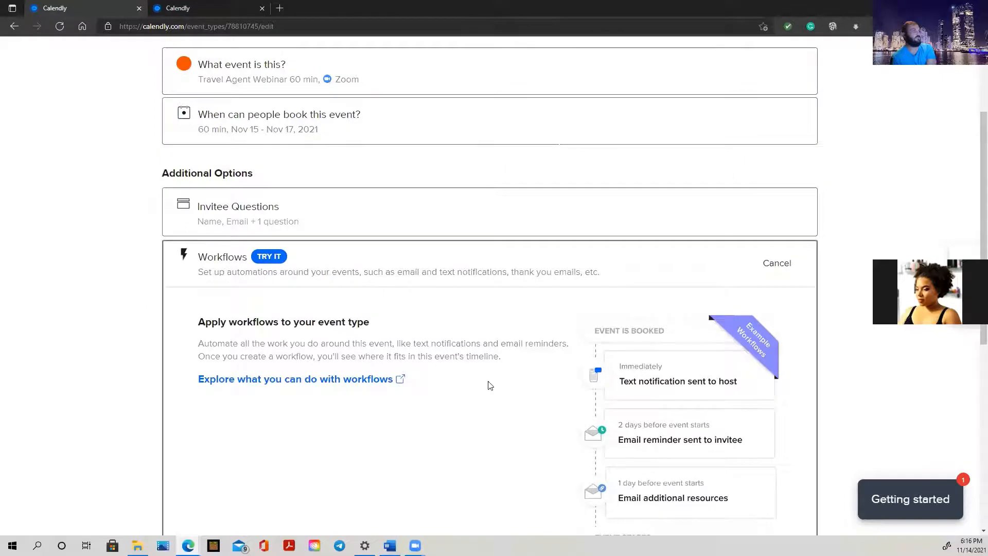
pyautogui.scroll(-7, 492, 384)
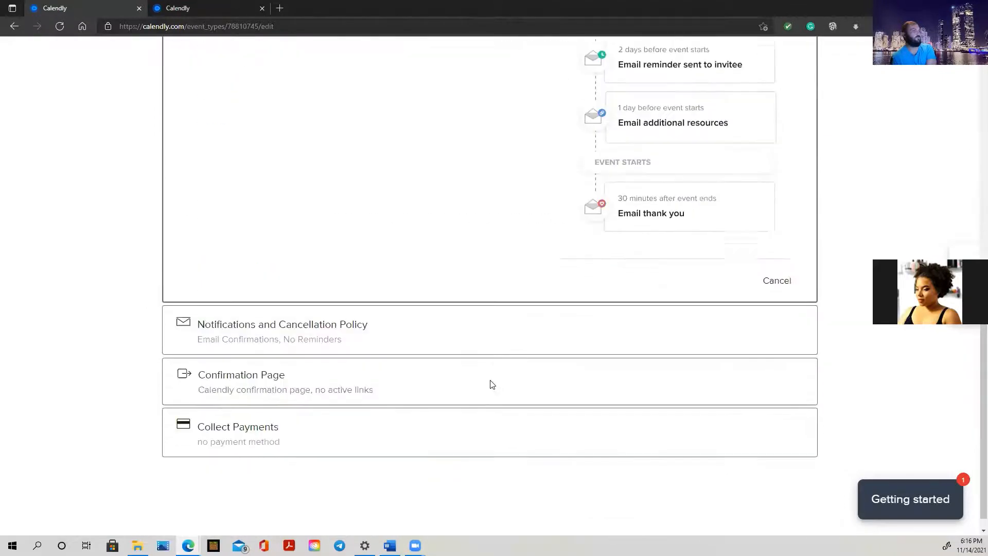
# Expand Notifications and Cancellation Policy, switch Email Reminders on, and open Personalize
pyautogui.click(421, 309)
pyautogui.scroll(4, 420, 262)
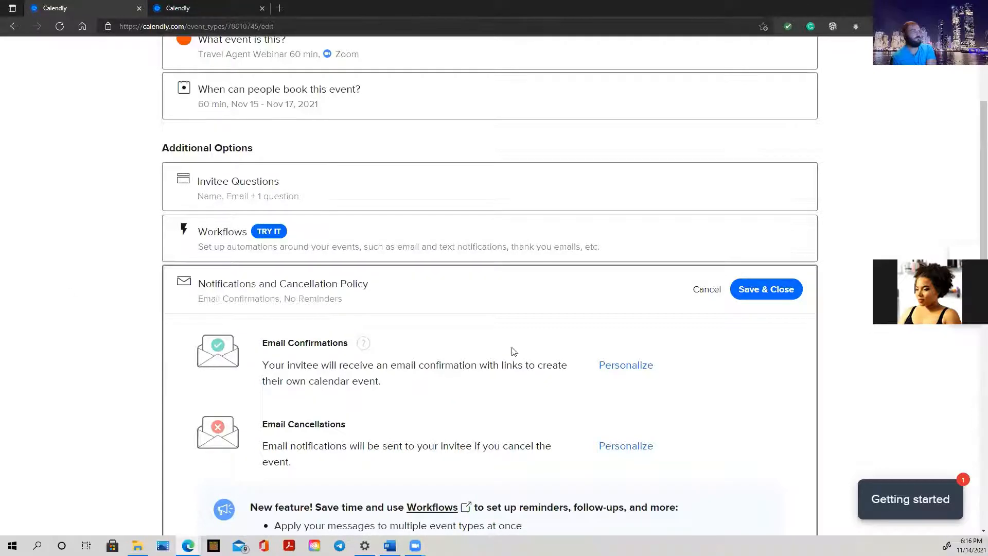
pyautogui.scroll(-1, 488, 340)
pyautogui.scroll(-2, 486, 341)
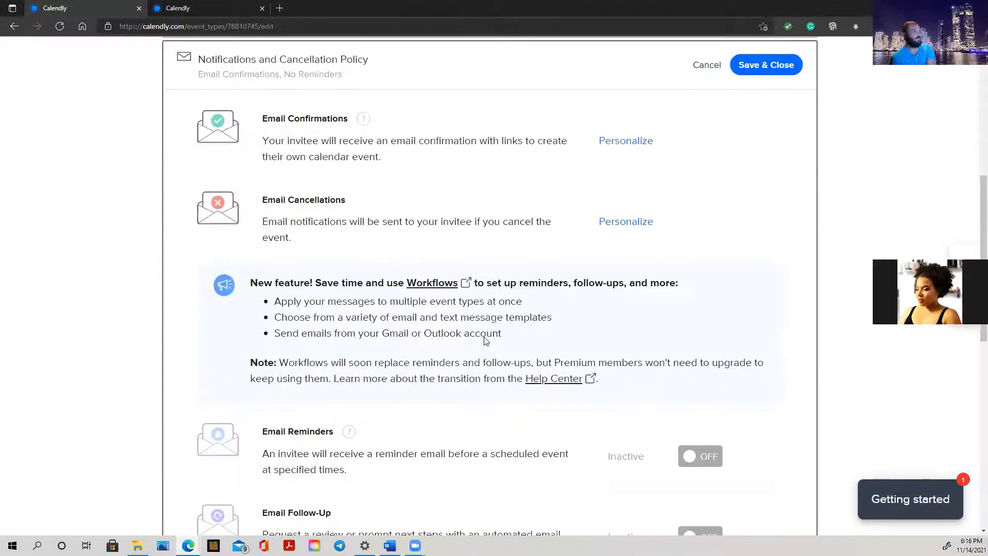
pyautogui.scroll(-2, 484, 338)
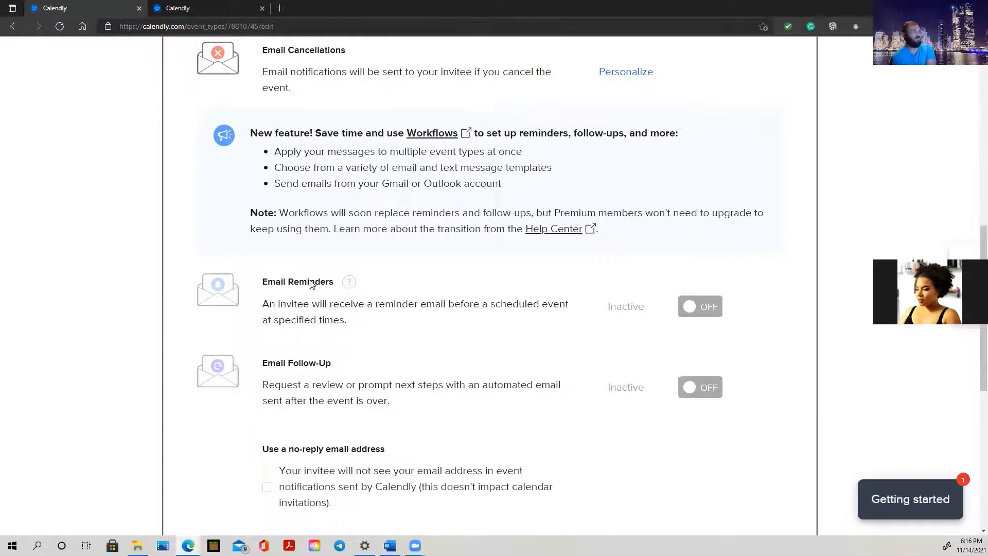
pyautogui.click(711, 310)
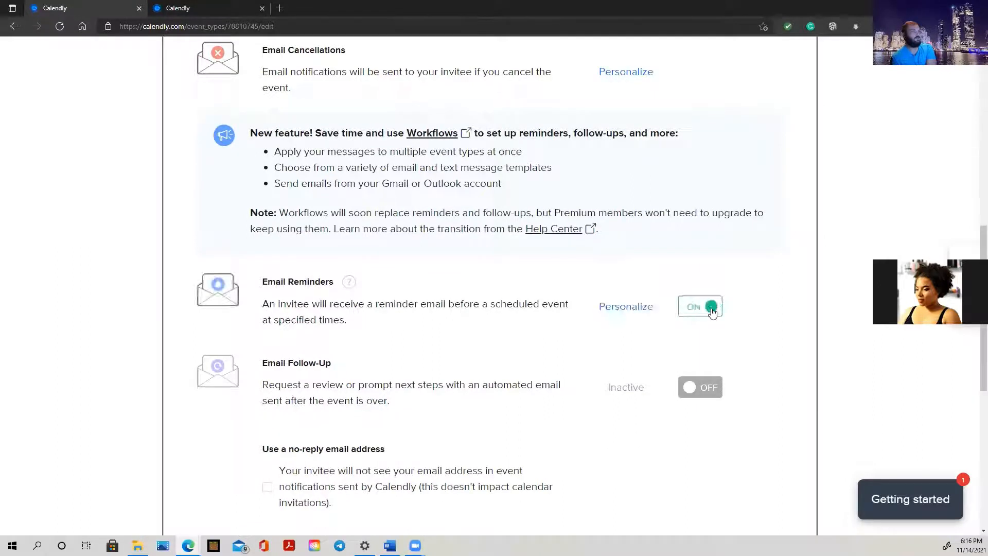
pyautogui.click(624, 309)
pyautogui.scroll(-3, 362, 352)
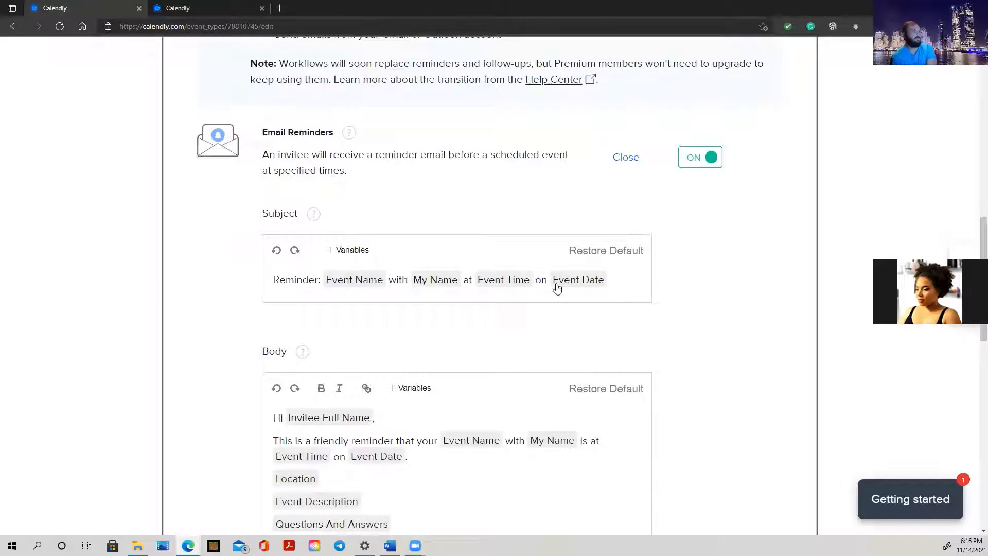
# Replace the reminder subject's default Event Date variables with 'Travel Agent Webinar Reminder'
pyautogui.click(601, 286)
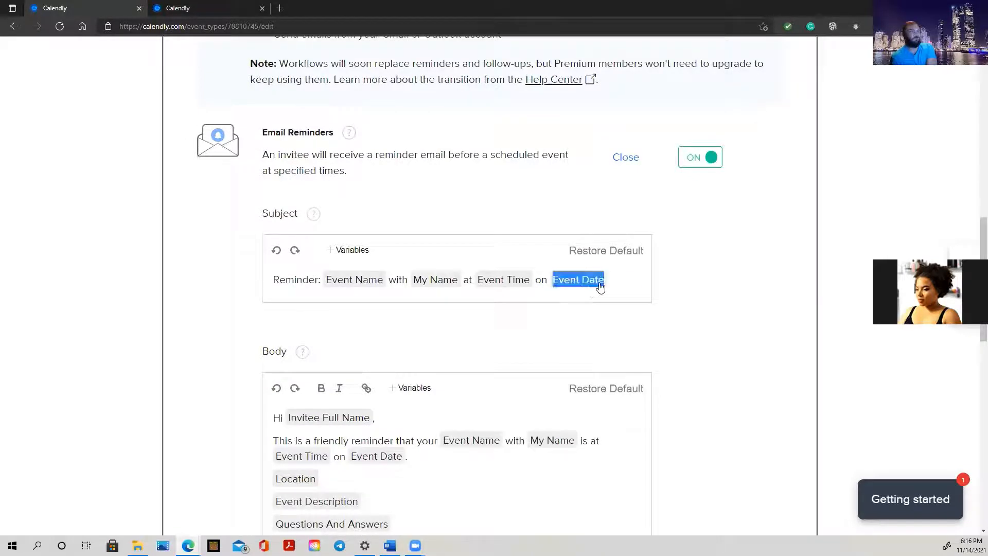
pyautogui.click(602, 286)
pyautogui.click(607, 287)
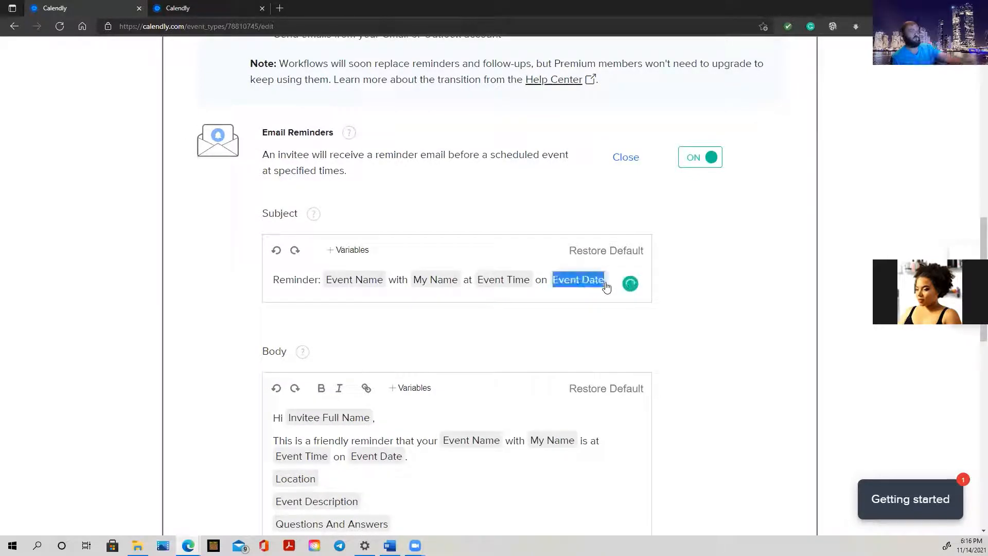
pyautogui.press('BackSpace')
pyautogui.press('BackSpace')
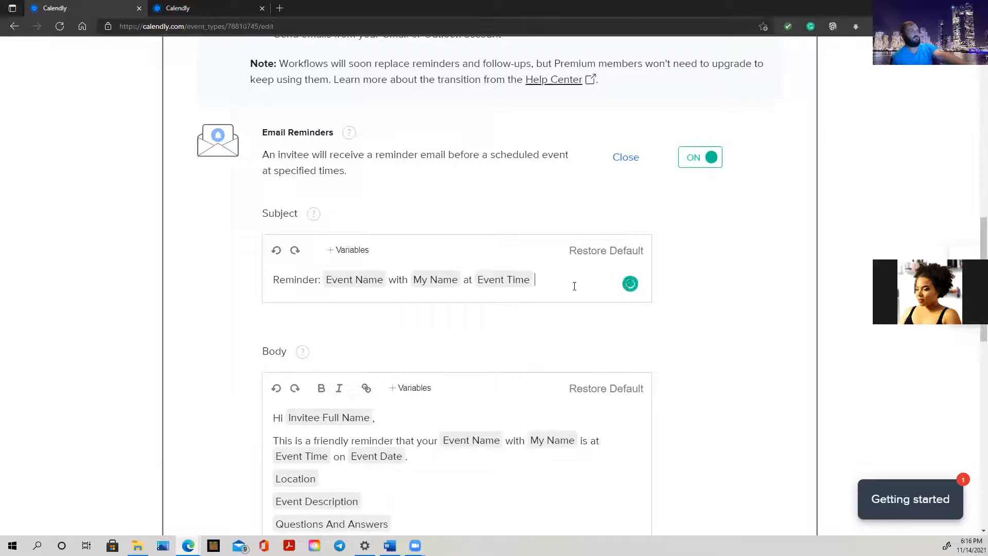
pyautogui.press('BackSpace')
pyautogui.press('BackSpace')
pyautogui.press('BackSpace')
pyautogui.press('BackSpace')
pyautogui.press('BackSpace')
pyautogui.press('BackSpace')
pyautogui.press('BackSpace')
pyautogui.press('BackSpace')
pyautogui.press('BackSpace')
pyautogui.press('BackSpace')
pyautogui.press('BackSpace')
pyautogui.press('BackSpace')
pyautogui.press('BackSpace')
pyautogui.press('BackSpace')
pyautogui.press('BackSpace')
pyautogui.press('BackSpace')
pyautogui.press('BackSpace')
pyautogui.press('BackSpace')
pyautogui.press('BackSpace')
pyautogui.press('BackSpace')
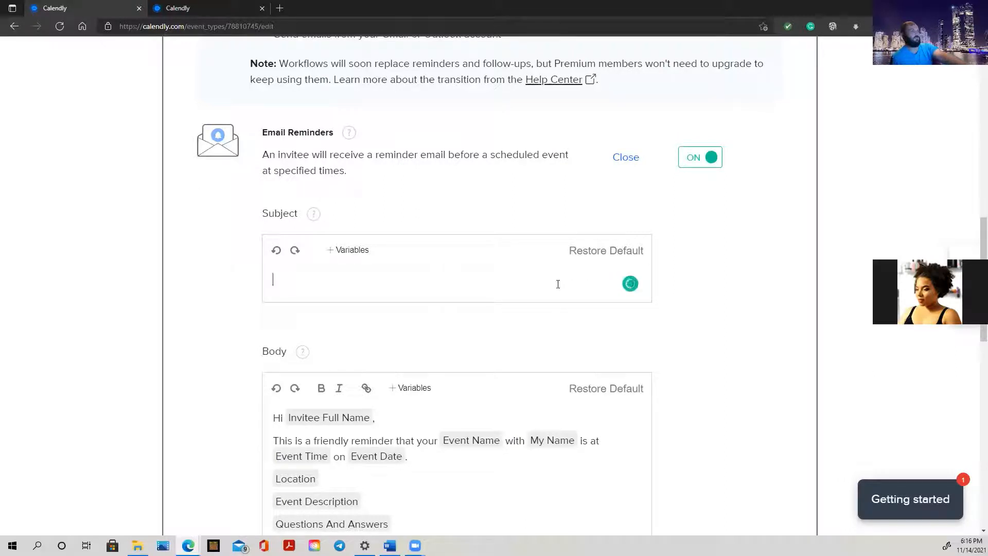
pyautogui.write('Trav')
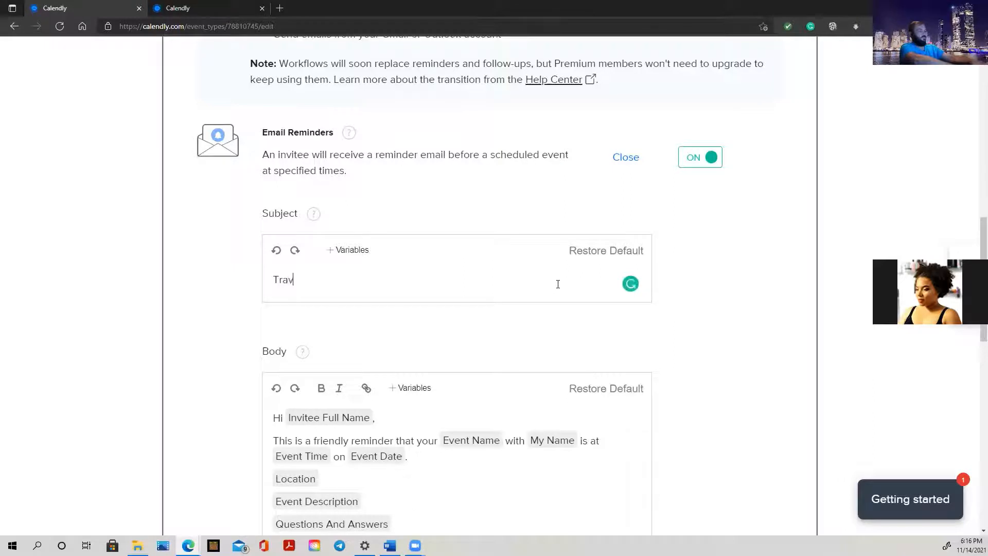
pyautogui.write('el Age')
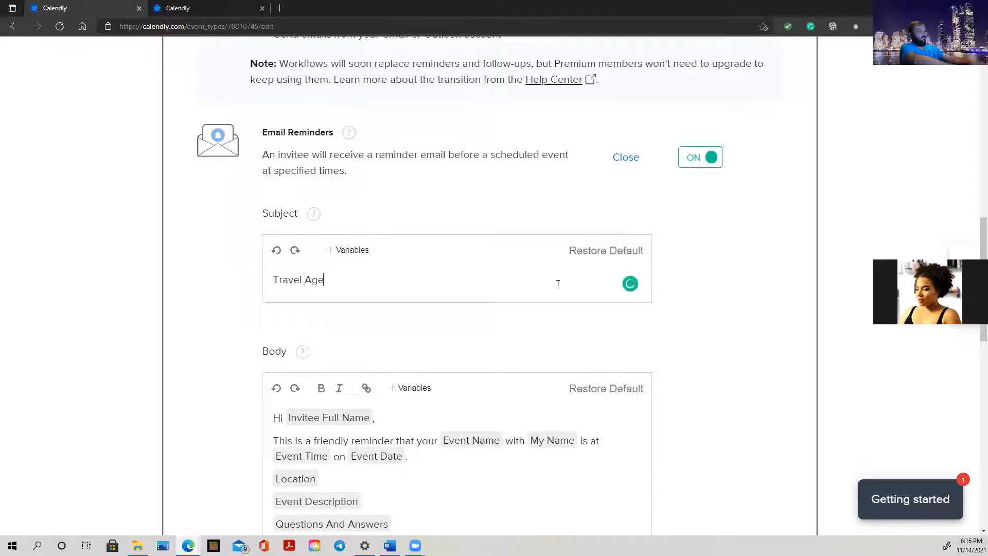
pyautogui.write('nt W')
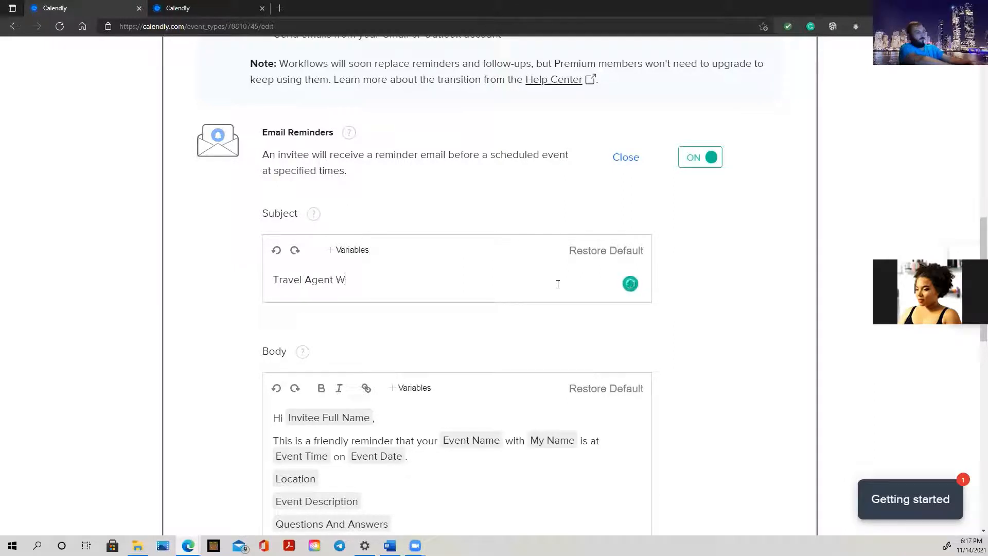
pyautogui.write('ebinar ')
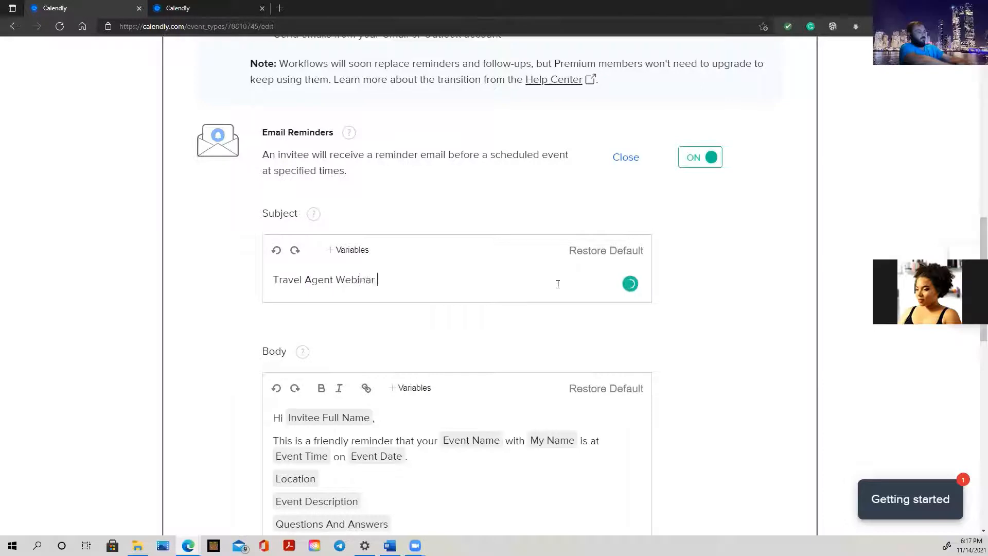
pyautogui.write('Reminder')
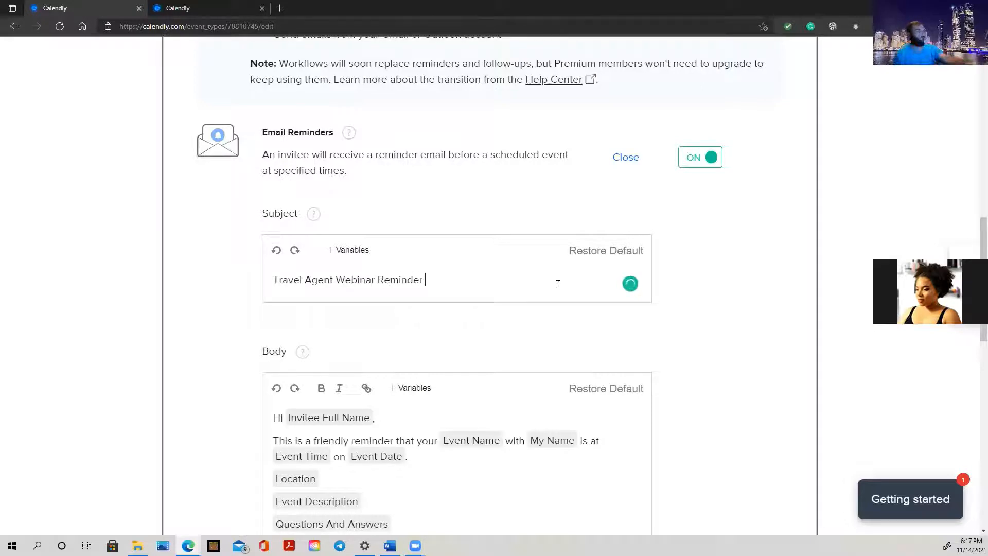
pyautogui.scroll(-4, 439, 357)
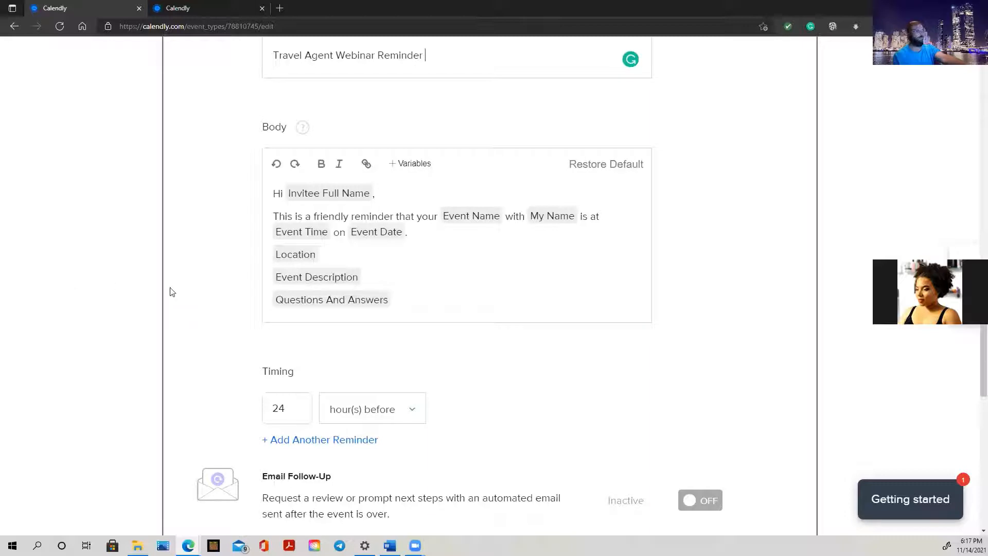
# Clear the default reminder body, including the Questions And Answers variable and reminder sentence
pyautogui.doubleClick(392, 304)
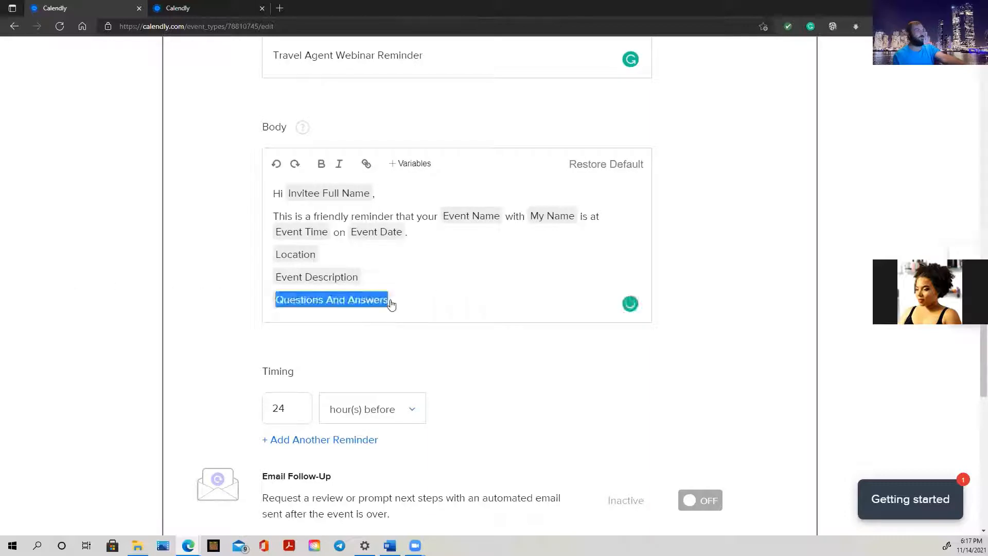
pyautogui.click(391, 303)
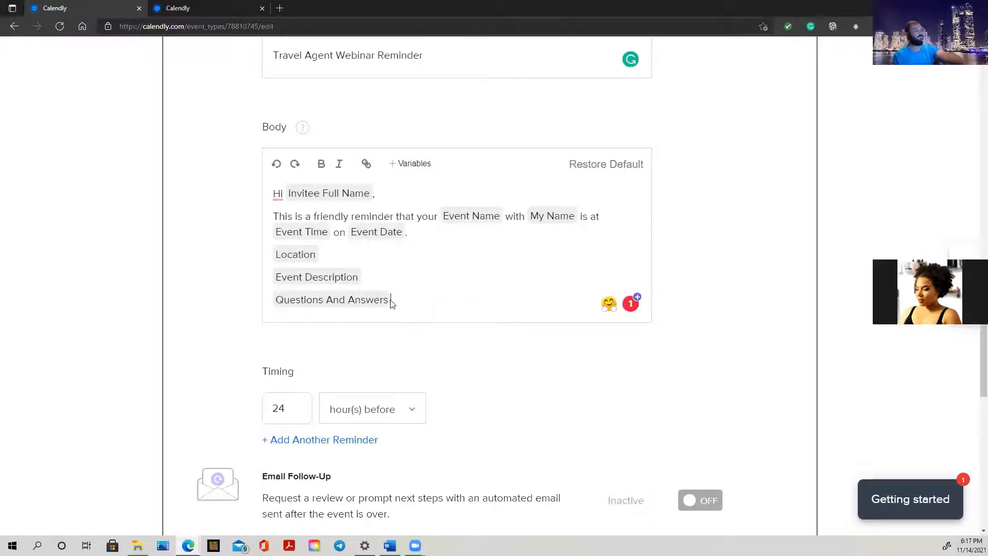
pyautogui.press('BackSpace')
pyautogui.press('BackSpace')
pyautogui.press('BackSpace')
pyautogui.press('BackSpace')
pyautogui.press('BackSpace')
pyautogui.press('BackSpace')
pyautogui.press('BackSpace')
pyautogui.press('BackSpace')
pyautogui.press('BackSpace')
pyautogui.press('BackSpace')
pyautogui.press('BackSpace')
pyautogui.click(450, 233)
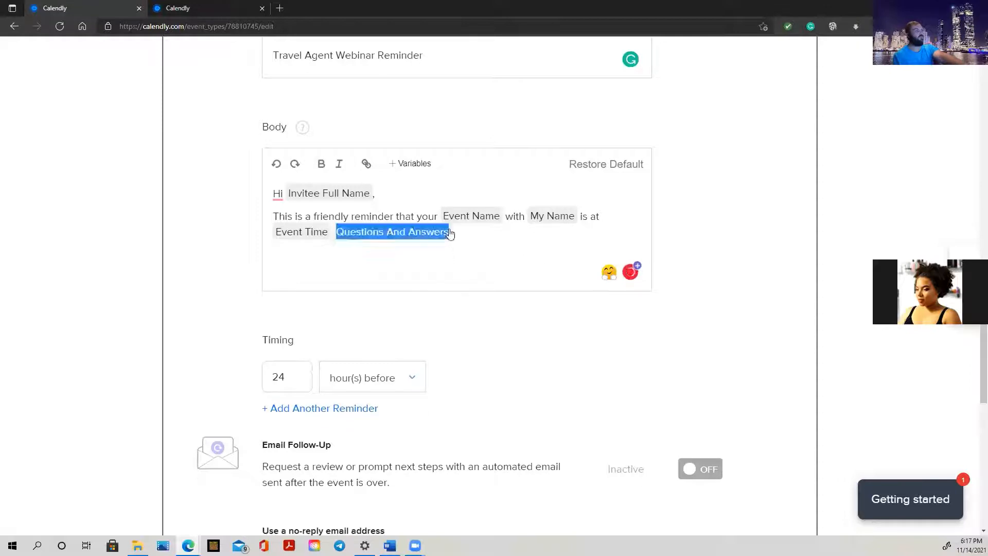
pyautogui.click(450, 234)
pyautogui.click(419, 233)
pyautogui.press('BackSpace')
pyautogui.press('BackSpace')
pyautogui.press('BackSpace')
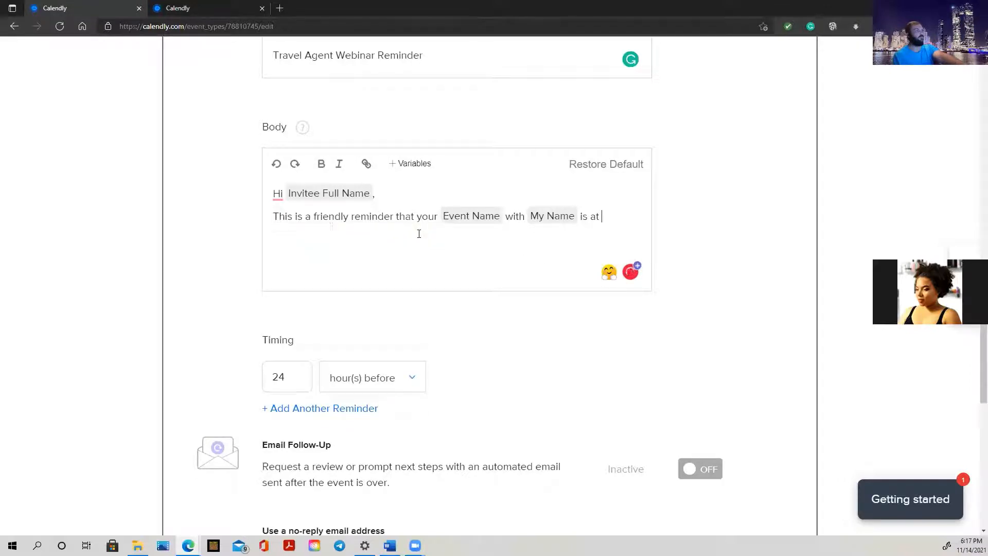
pyautogui.press('BackSpace')
pyautogui.press('BackSpace')
pyautogui.press('BackSpace')
pyautogui.press('BackSpace')
pyautogui.press('BackSpace')
pyautogui.press('BackSpace')
pyautogui.press('BackSpace')
pyautogui.press('BackSpace')
pyautogui.press('BackSpace')
pyautogui.press('BackSpace')
pyautogui.press('BackSpace')
pyautogui.press('BackSpace')
pyautogui.press('BackSpace')
pyautogui.press('BackSpace')
pyautogui.press('BackSpace')
pyautogui.press('BackSpace')
pyautogui.press('BackSpace')
pyautogui.press('BackSpace')
pyautogui.press('BackSpace')
pyautogui.press('BackSpace')
pyautogui.press('BackSpace')
pyautogui.press('BackSpace')
pyautogui.press('BackSpace')
pyautogui.press('BackSpace')
pyautogui.press('BackSpace')
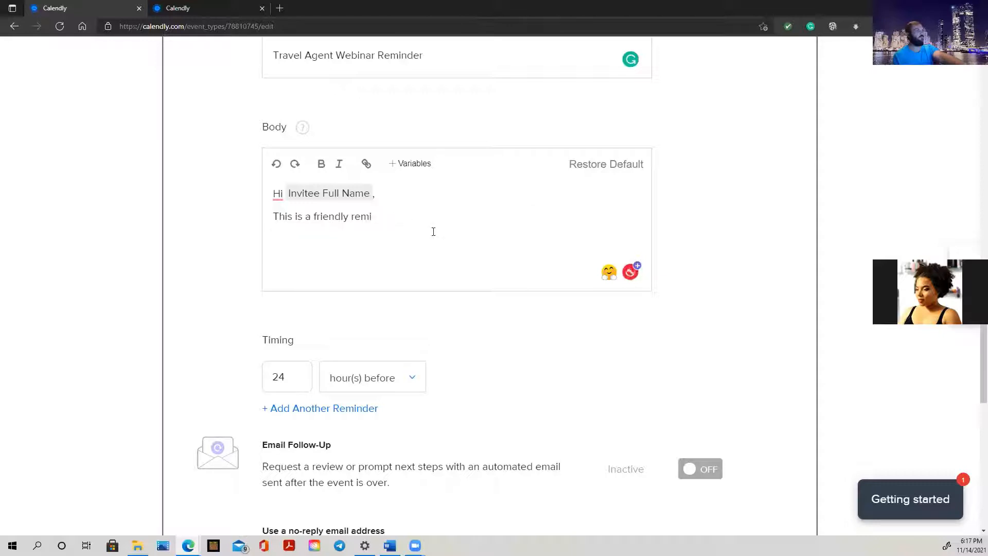
pyautogui.hotkey('ctrl', 'a')
pyautogui.press('BackSpace')
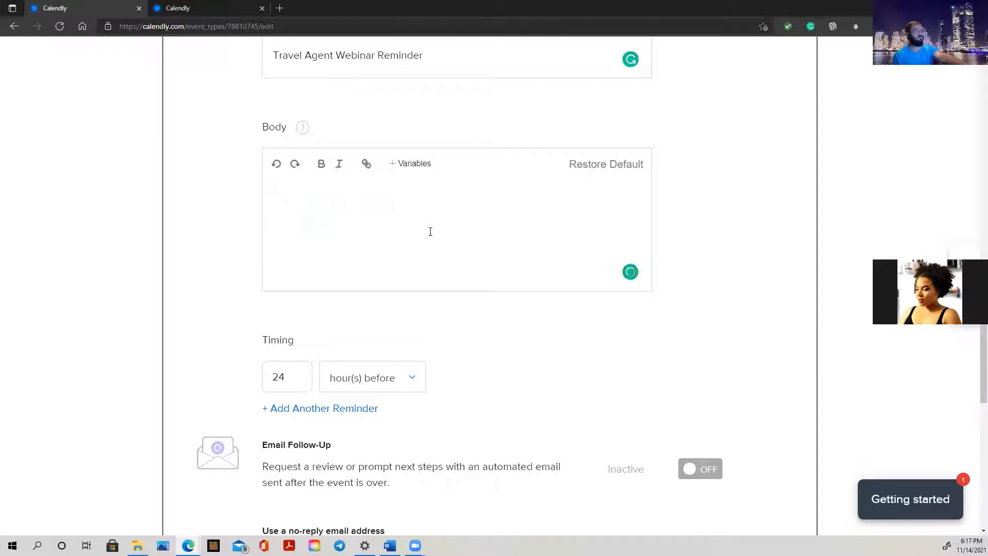
# Write 'Hi,' then 'Just a reminder that the travel agent webinar will start in 1 hour,' below it
pyautogui.write('Hi')
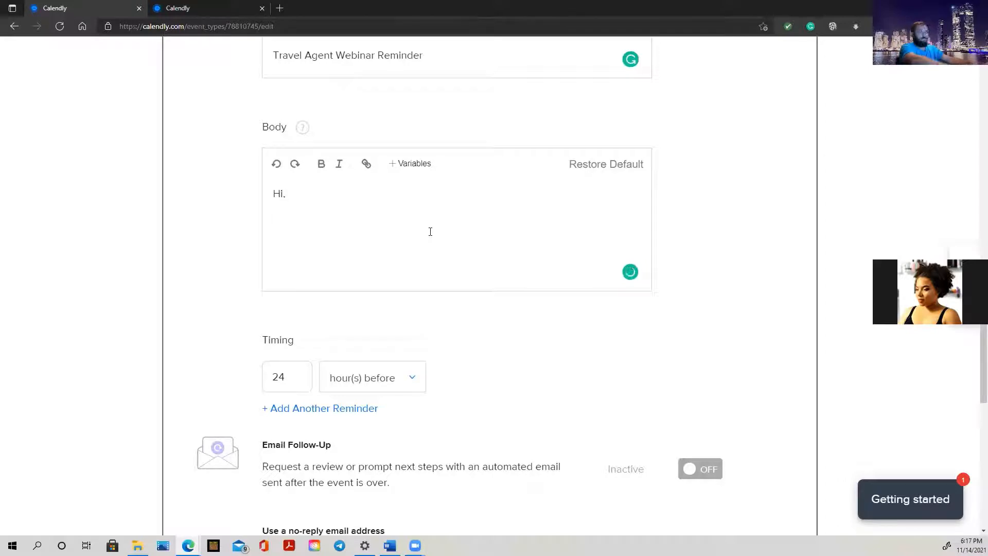
pyautogui.write(',')
pyautogui.press('Return')
pyautogui.write('Just')
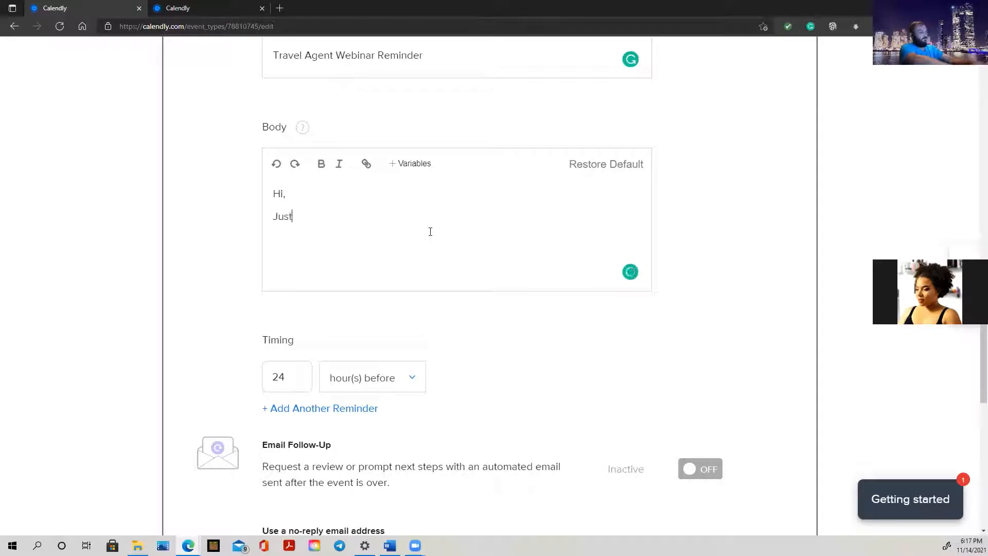
pyautogui.write(' a reminder ')
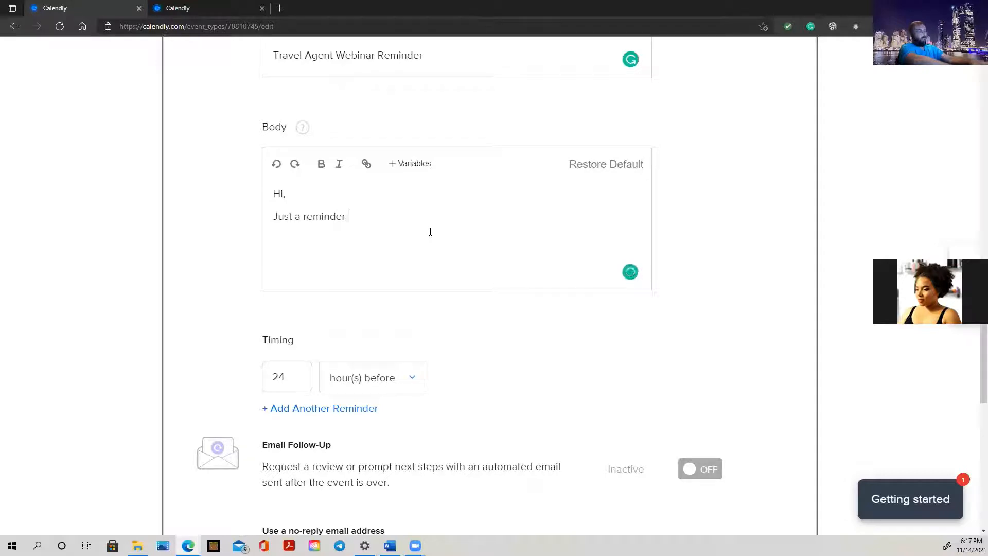
pyautogui.write('that the tr')
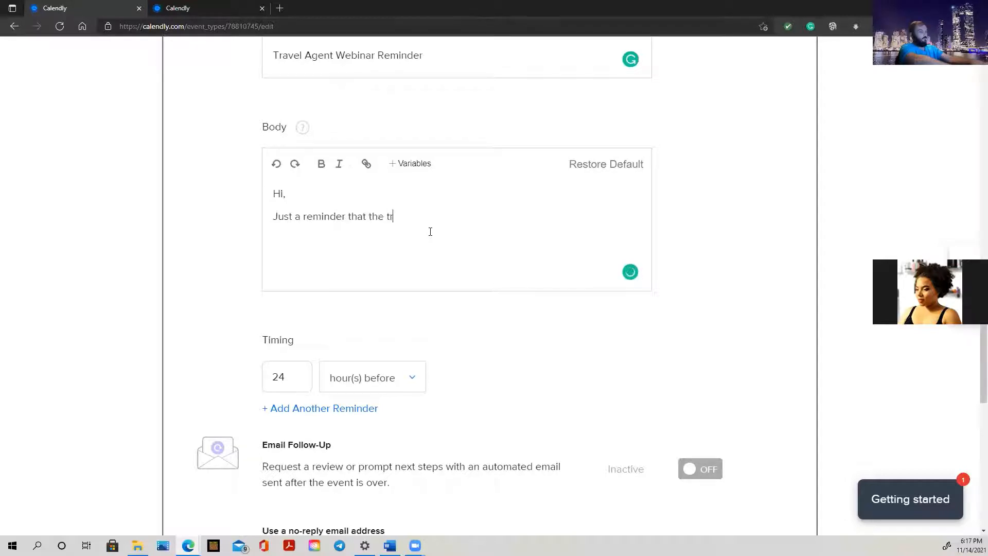
pyautogui.write('avel agent webinar')
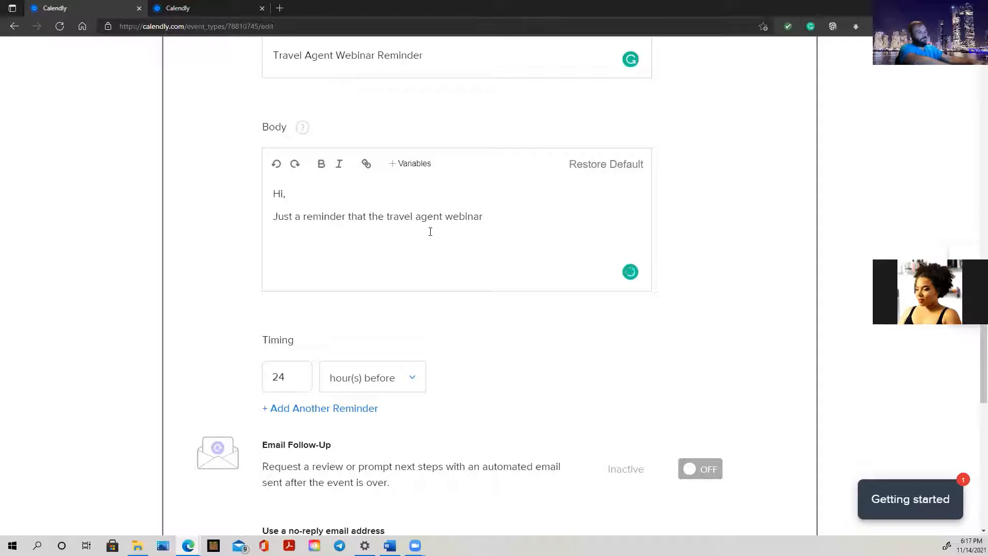
pyautogui.write(' will start in')
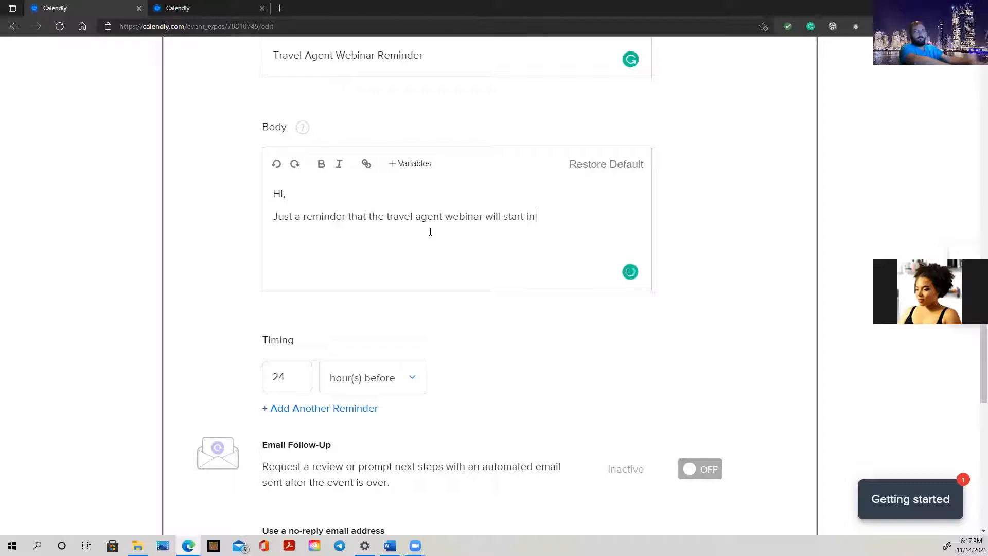
pyautogui.write(' 1 hour,')
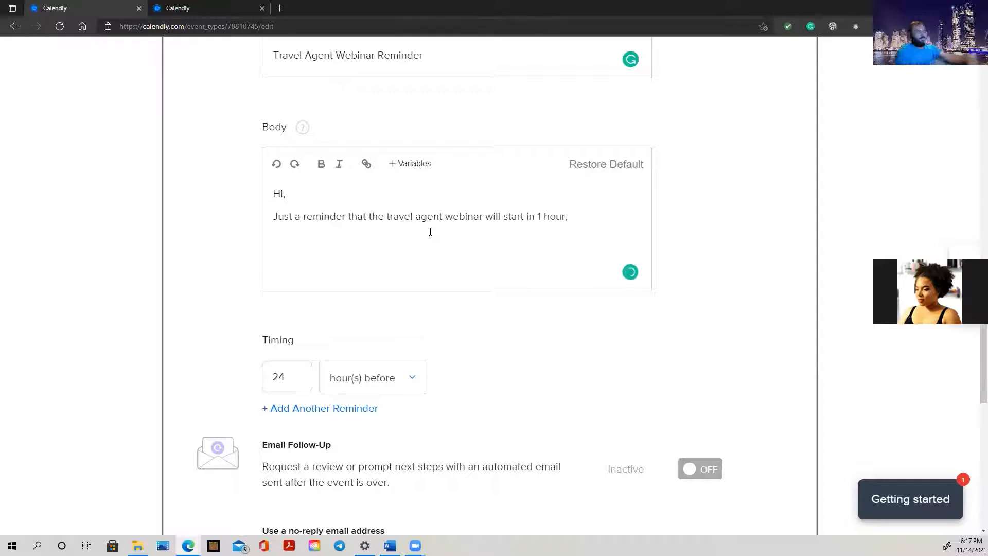
pyautogui.press('Return')
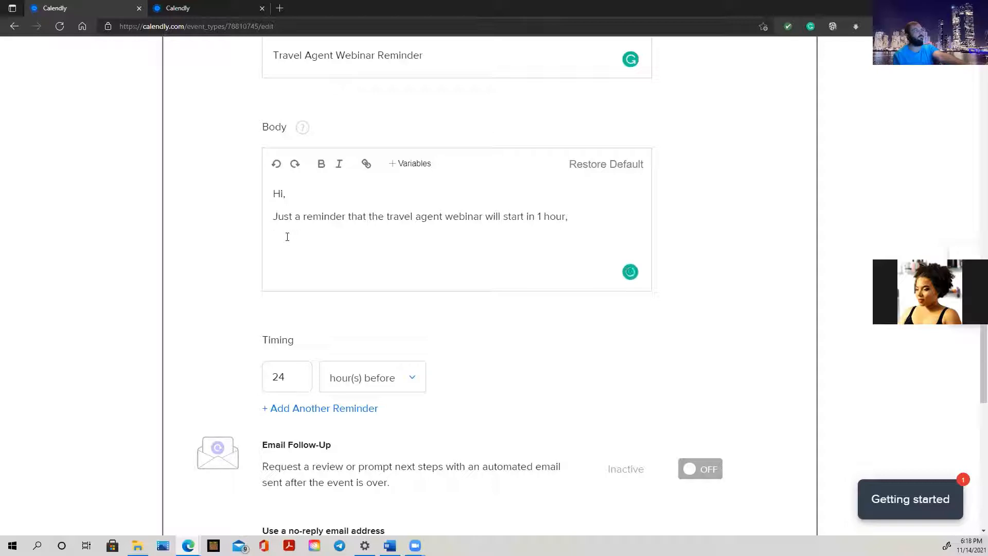
# Load zoom.us in the second tab and copy its web address
pyautogui.click(208, 8)
pyautogui.click(240, 29)
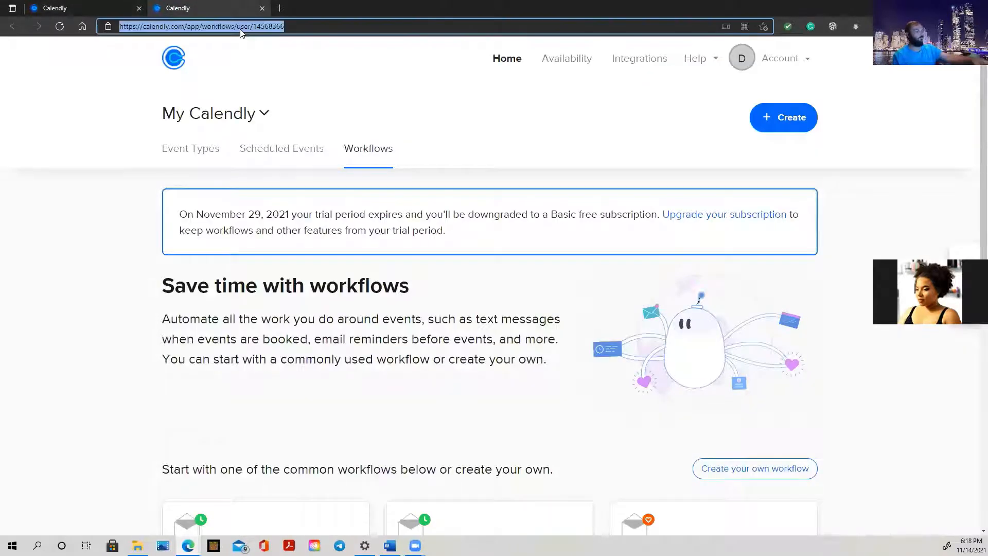
pyautogui.write('zoom')
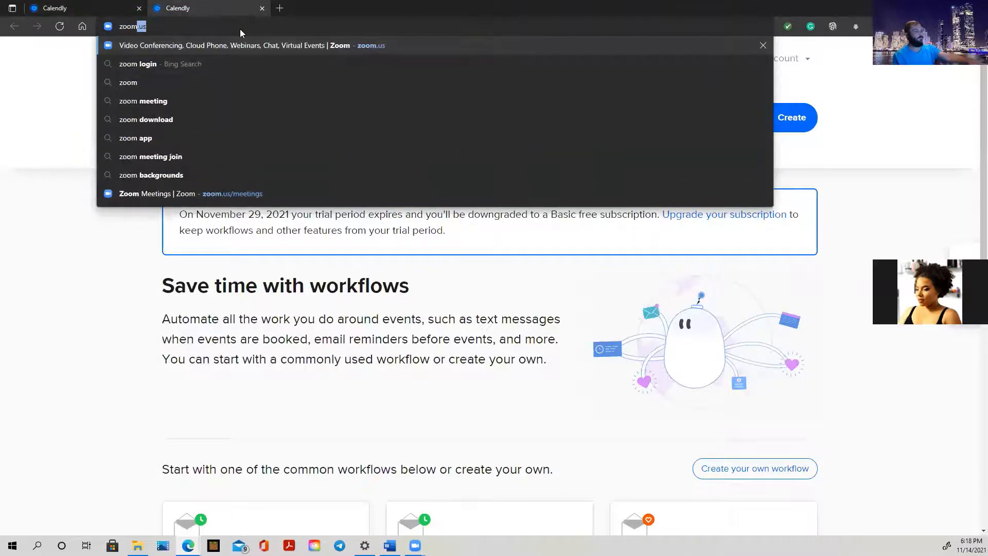
pyautogui.press('Return')
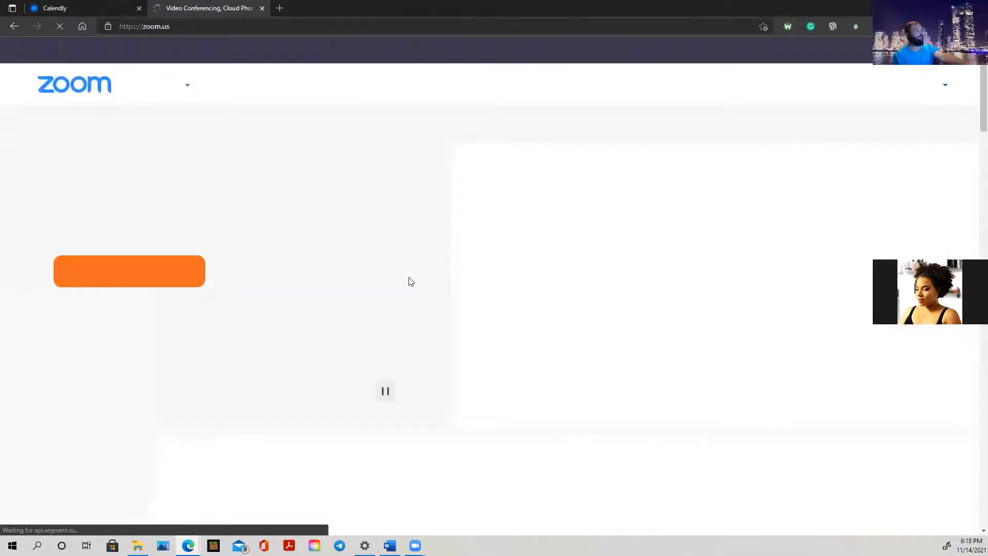
pyautogui.click(158, 26)
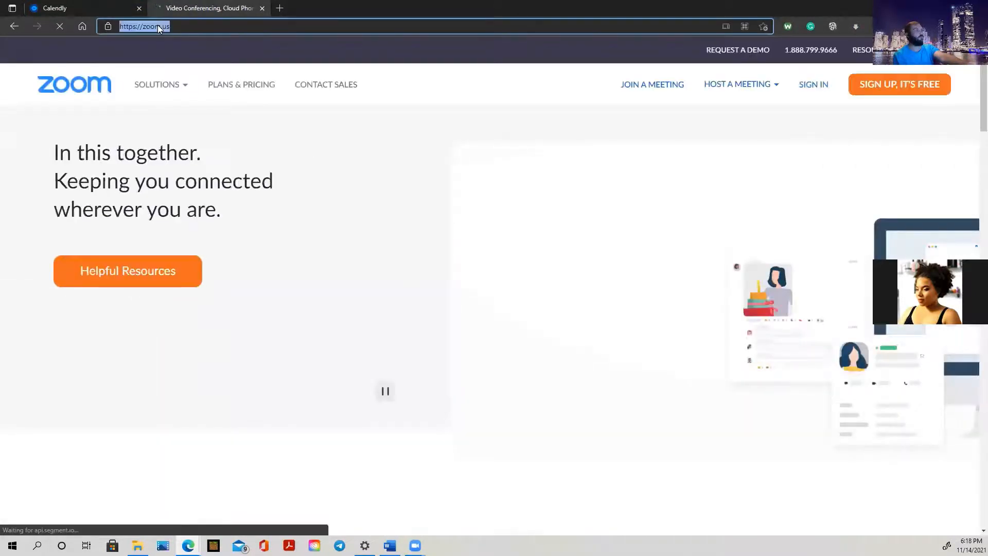
pyautogui.rightClick(158, 24)
pyautogui.click(201, 104)
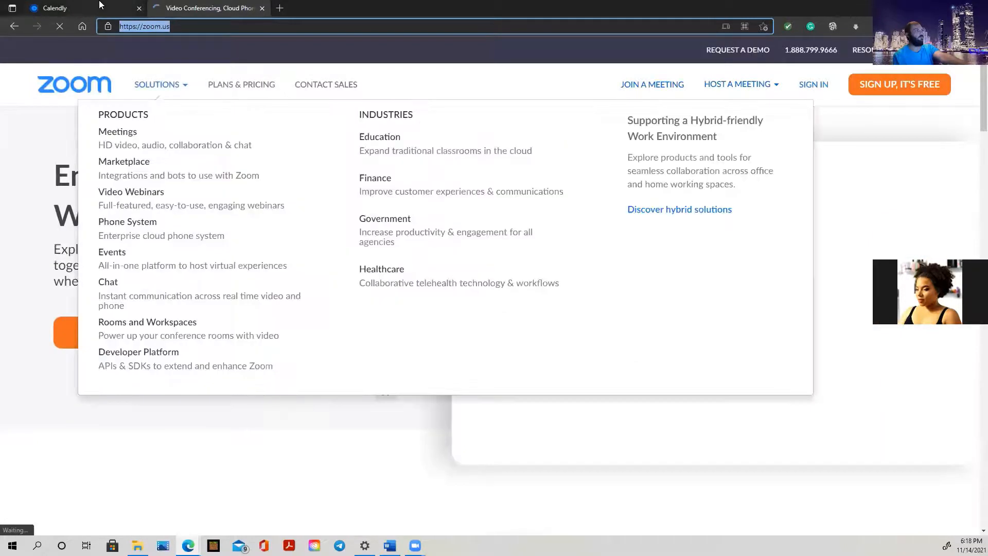
pyautogui.click(98, 7)
pyautogui.rightClick(280, 241)
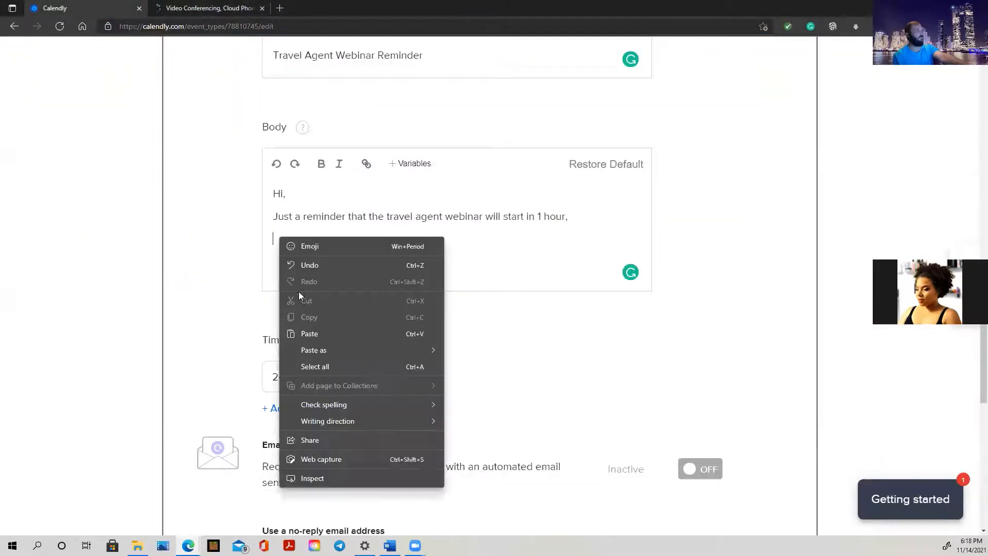
pyautogui.click(331, 333)
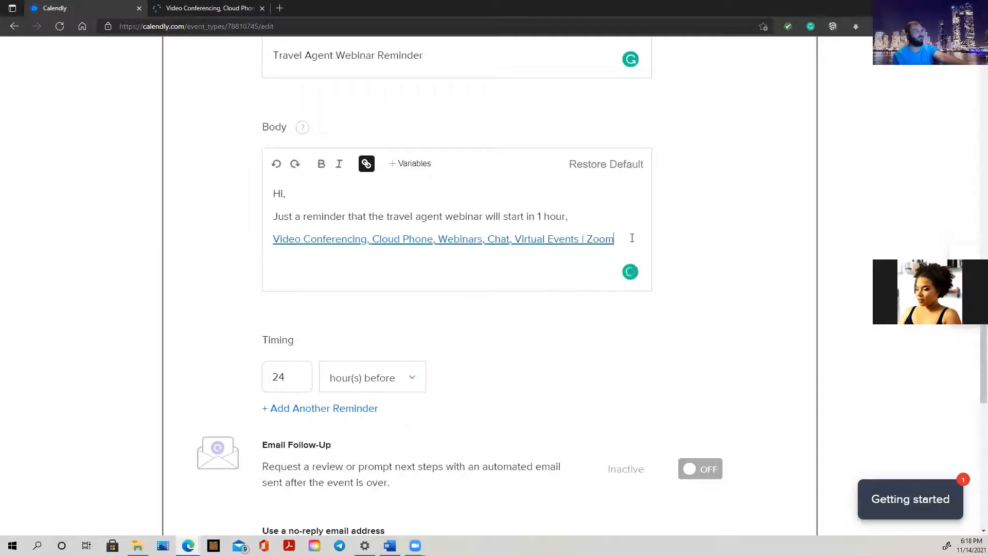
pyautogui.press('Return')
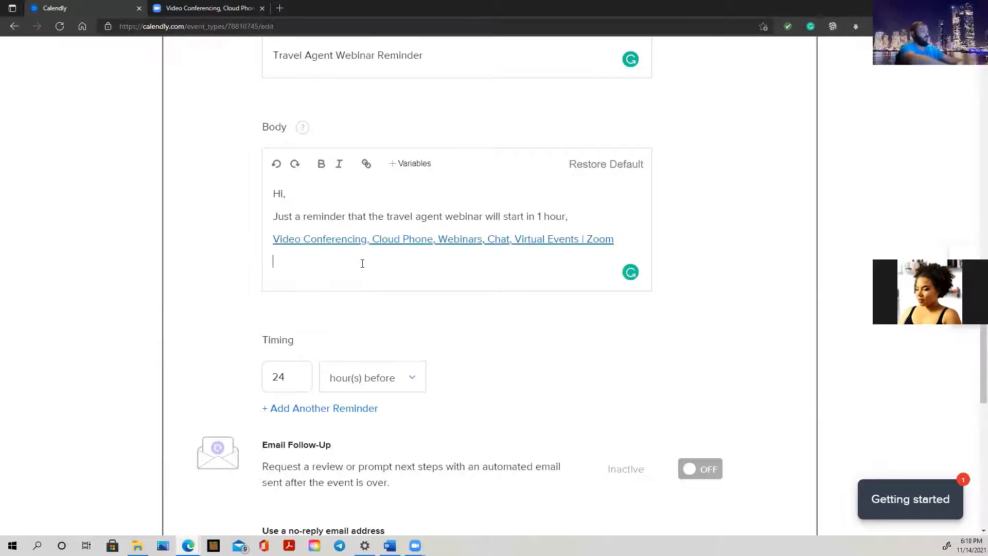
pyautogui.write('Zon')
pyautogui.write('omm')
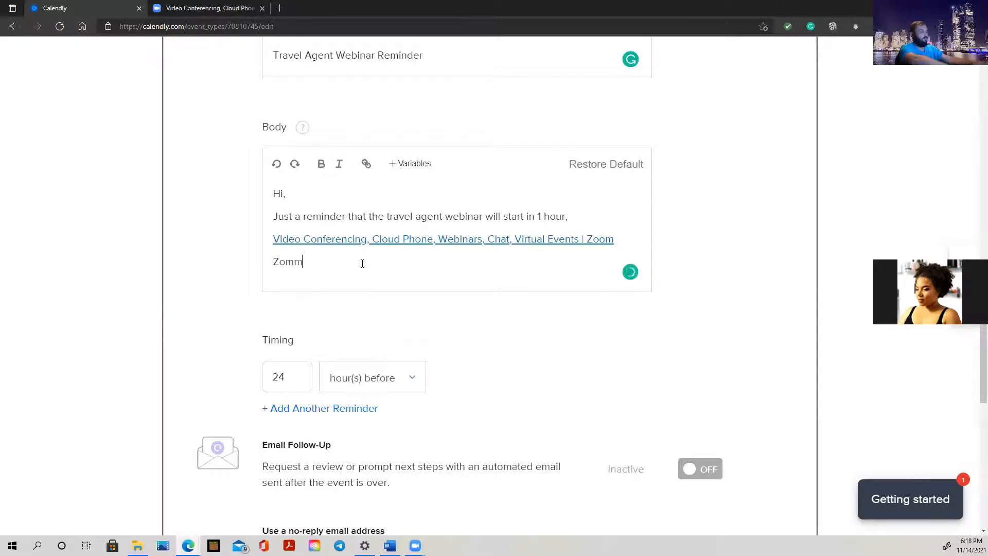
pyautogui.press('BackSpace')
pyautogui.press('BackSpace')
pyautogui.write('m ID: ')
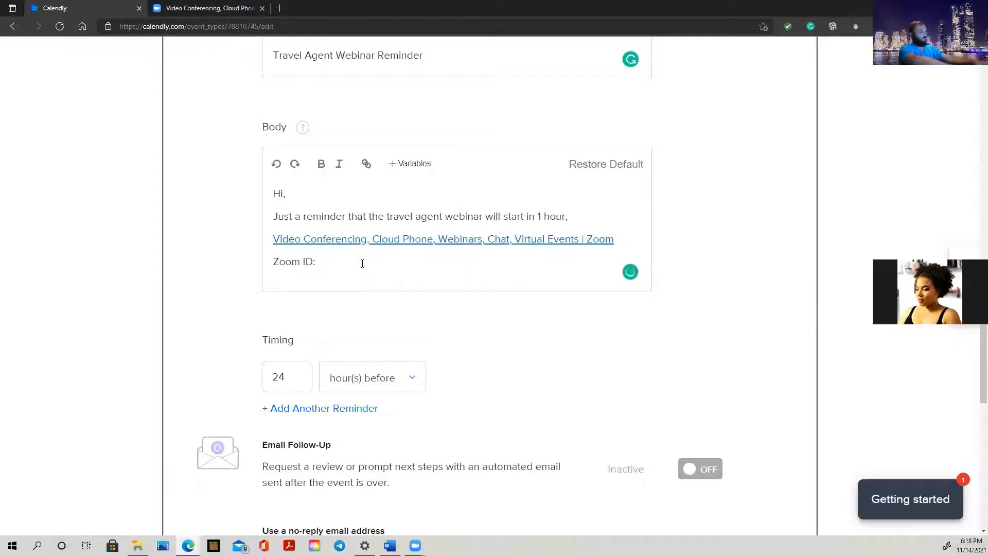
pyautogui.write('321 ')
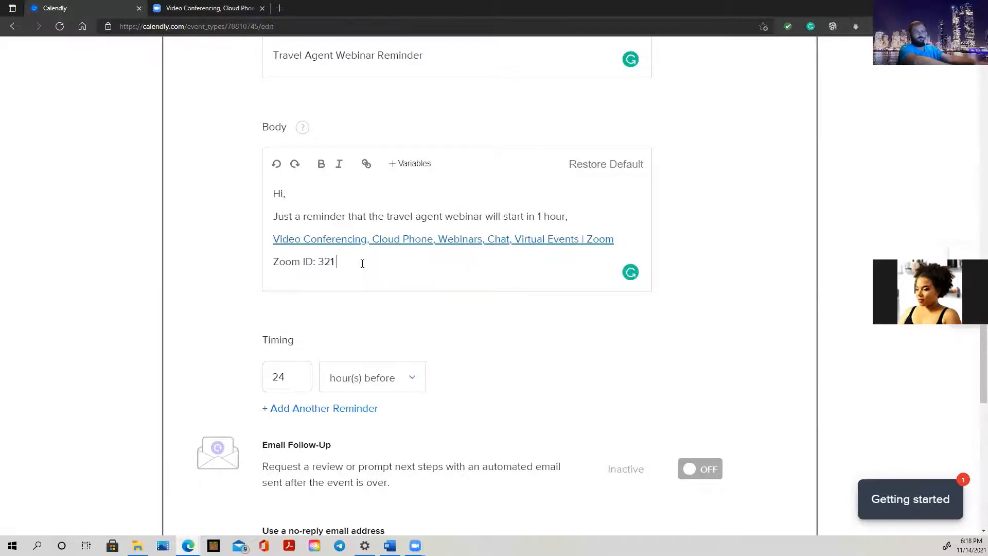
pyautogui.write('187')
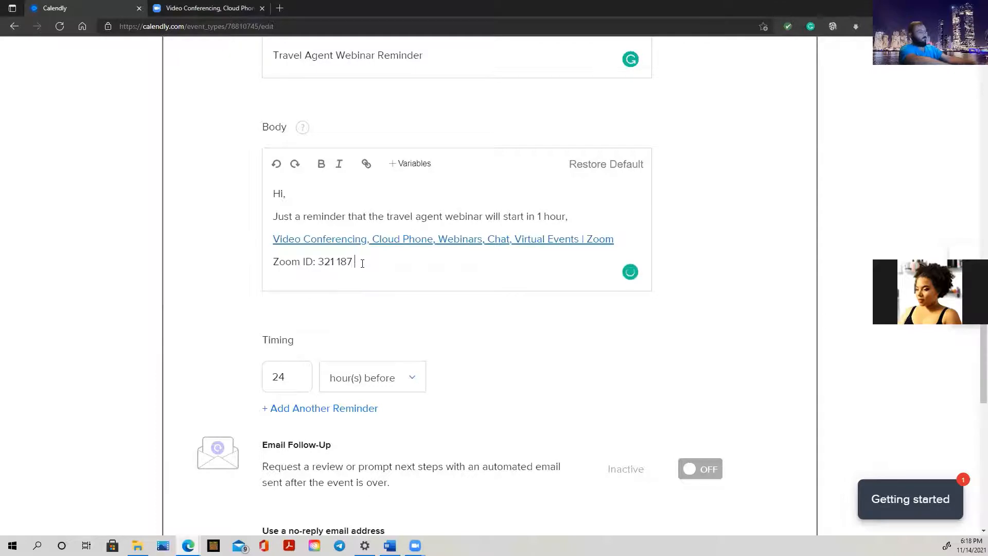
pyautogui.write(' 2020')
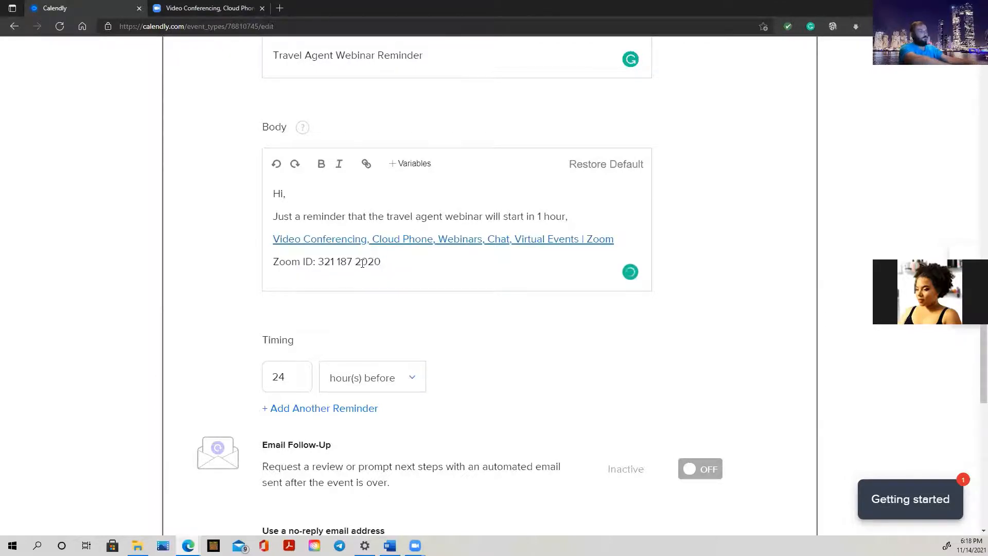
pyautogui.write(' Passwor')
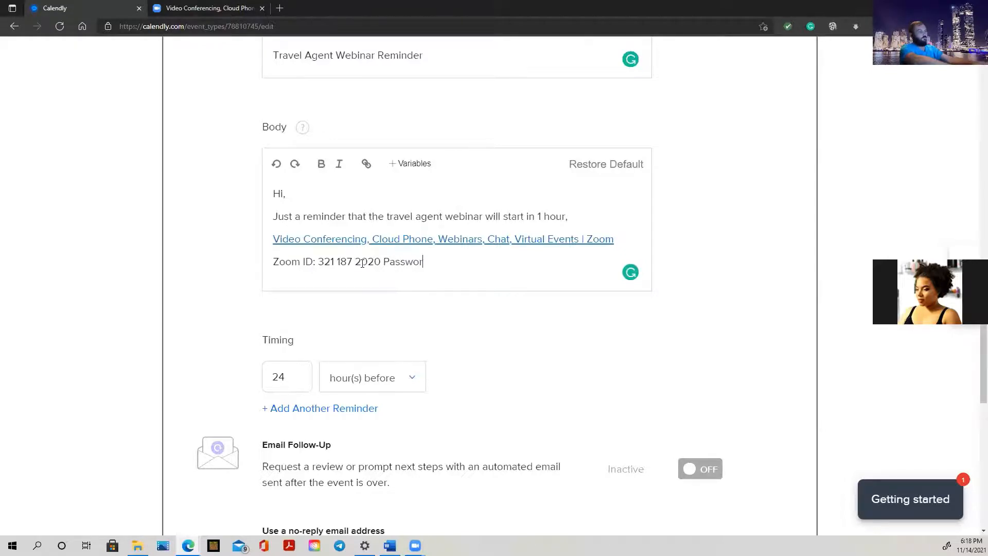
pyautogui.write('d')
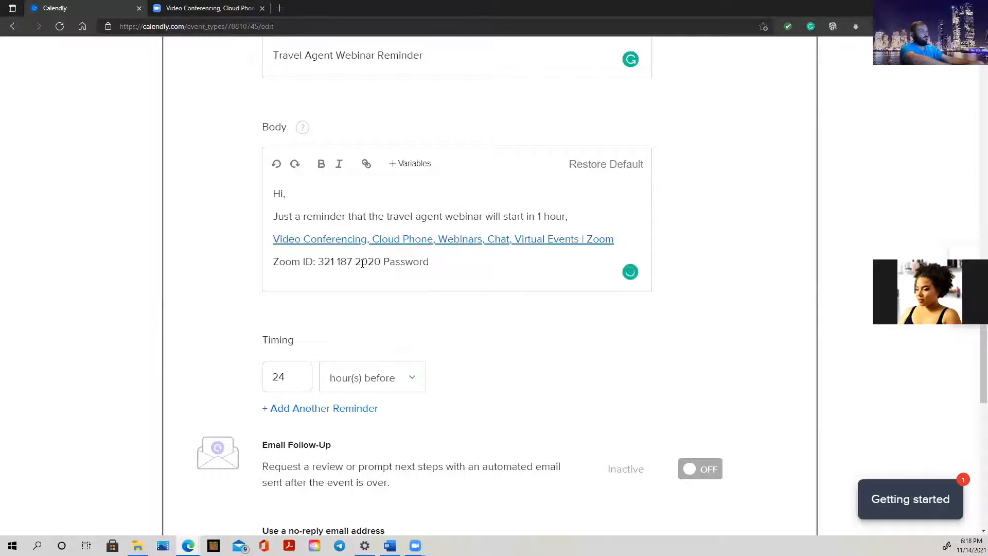
pyautogui.write(': 123')
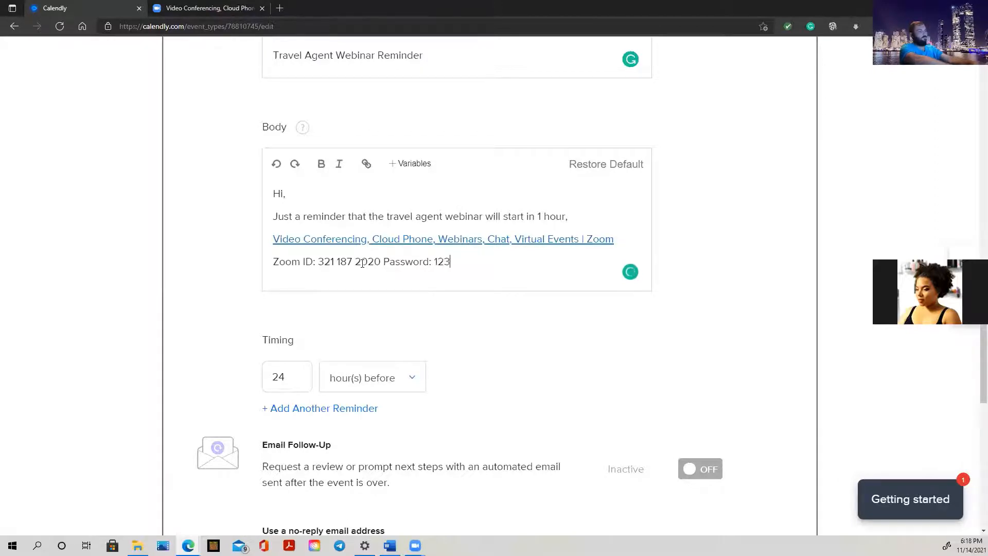
pyautogui.click(385, 262)
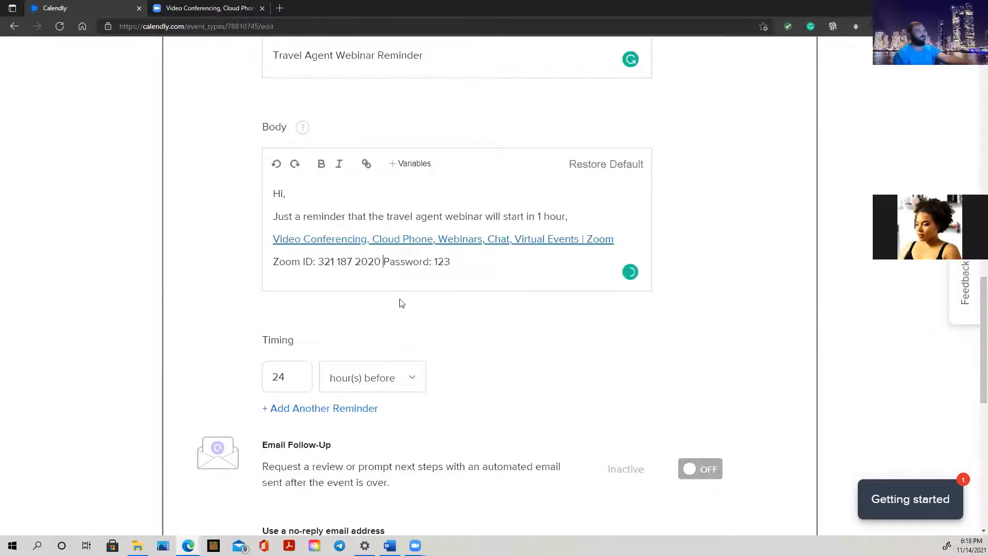
pyautogui.press('Return')
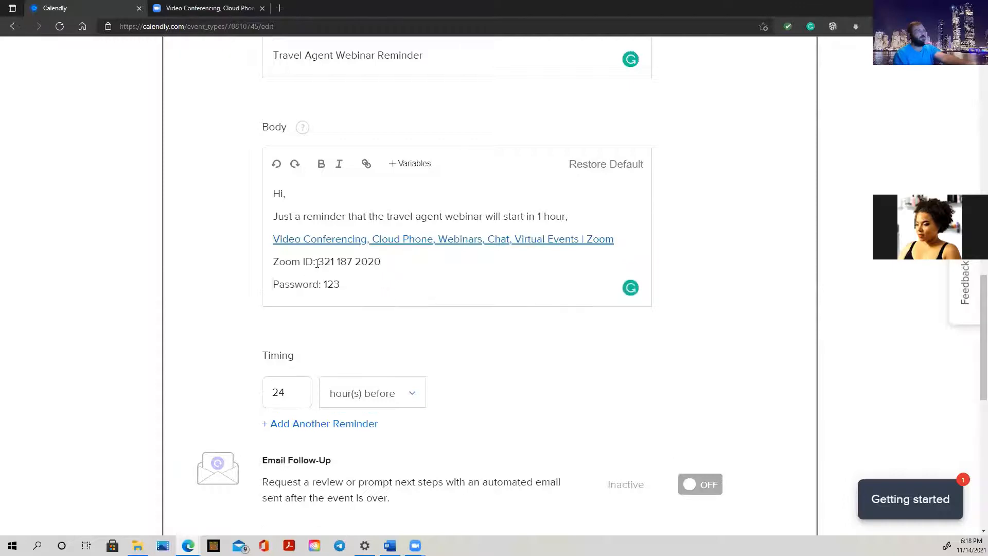
# Add a closing 'See you then!' line below the password
pyautogui.click(351, 285)
pyautogui.press('Return')
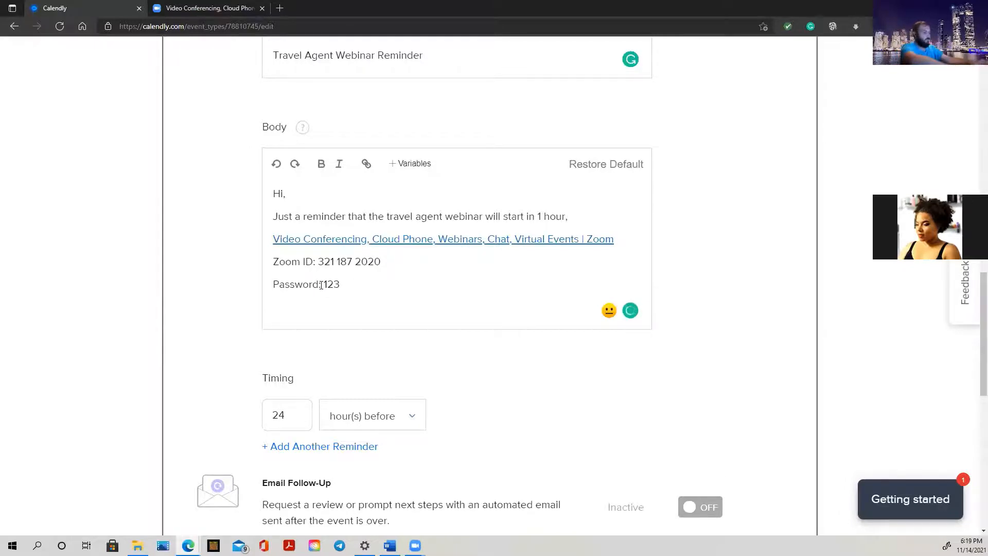
pyautogui.write('See t')
pyautogui.press('BackSpace')
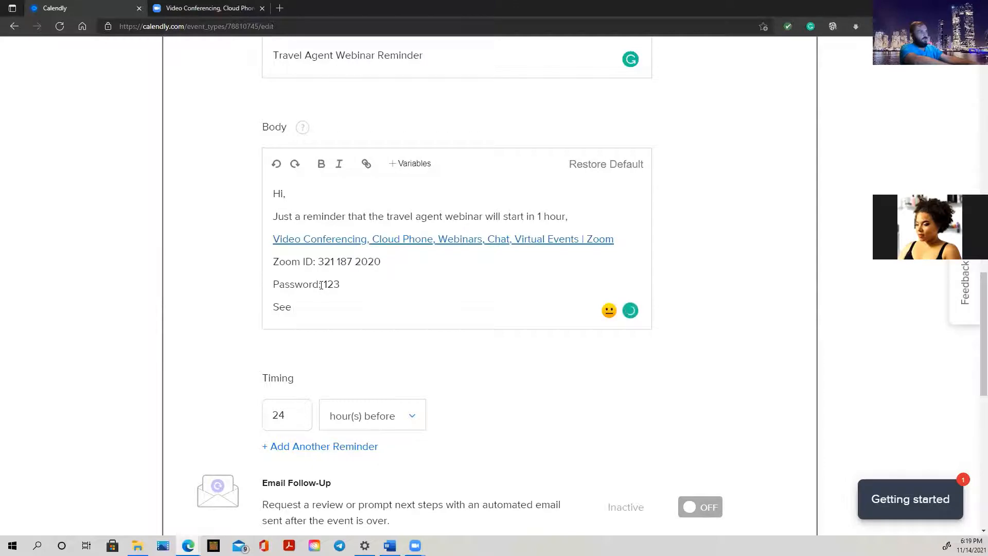
pyautogui.write('you then')
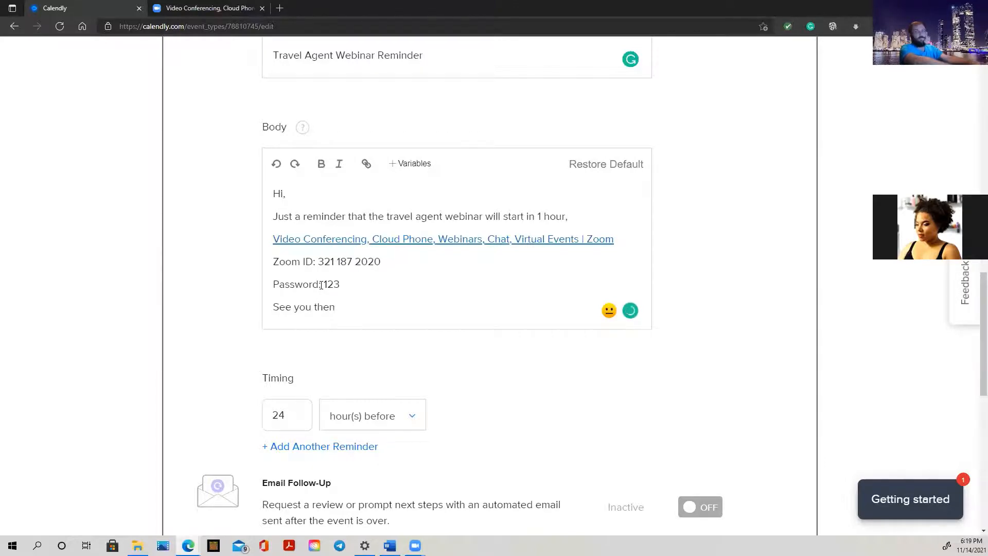
pyautogui.write('!')
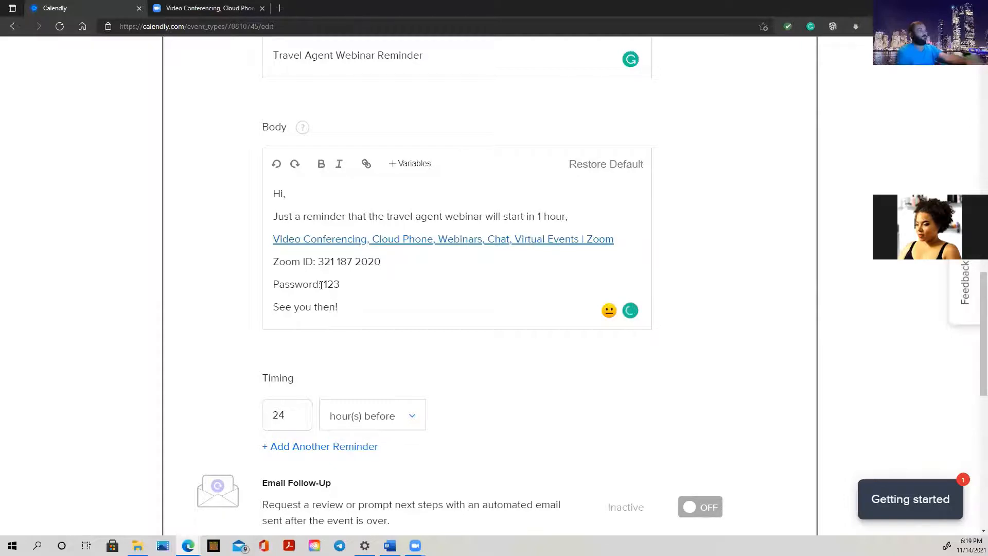
pyautogui.scroll(-3, 503, 365)
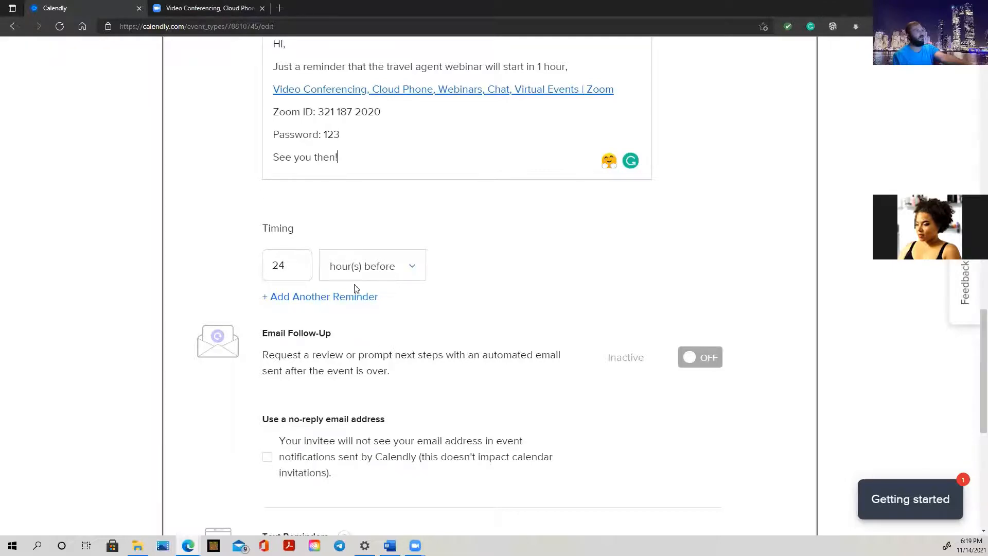
pyautogui.doubleClick(284, 265)
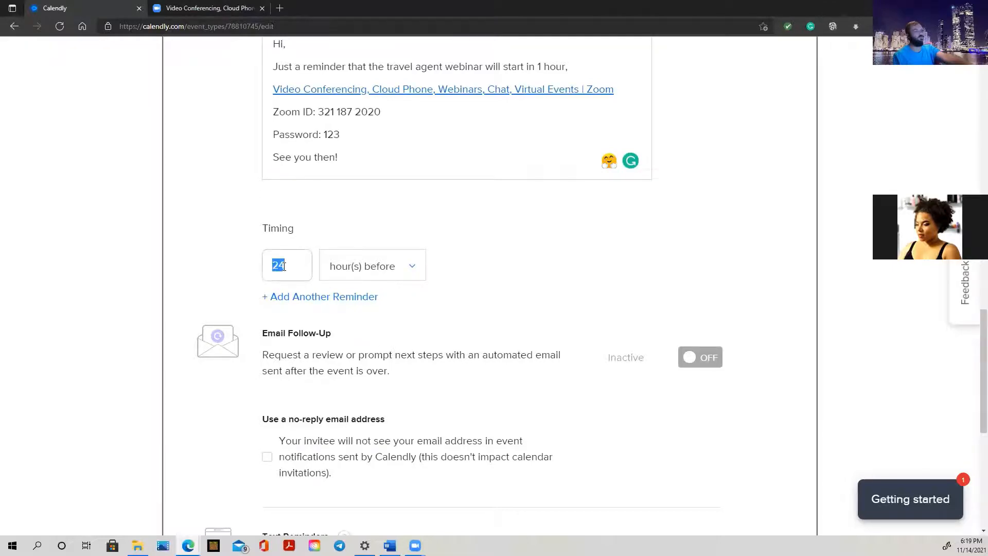
pyautogui.write('1')
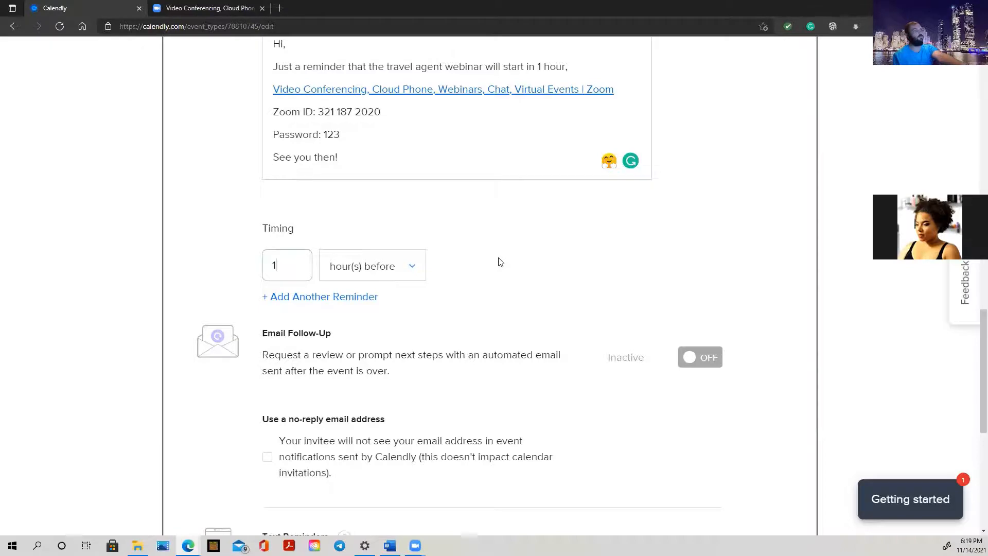
pyautogui.scroll(5, 498, 261)
pyautogui.scroll(-4, 481, 326)
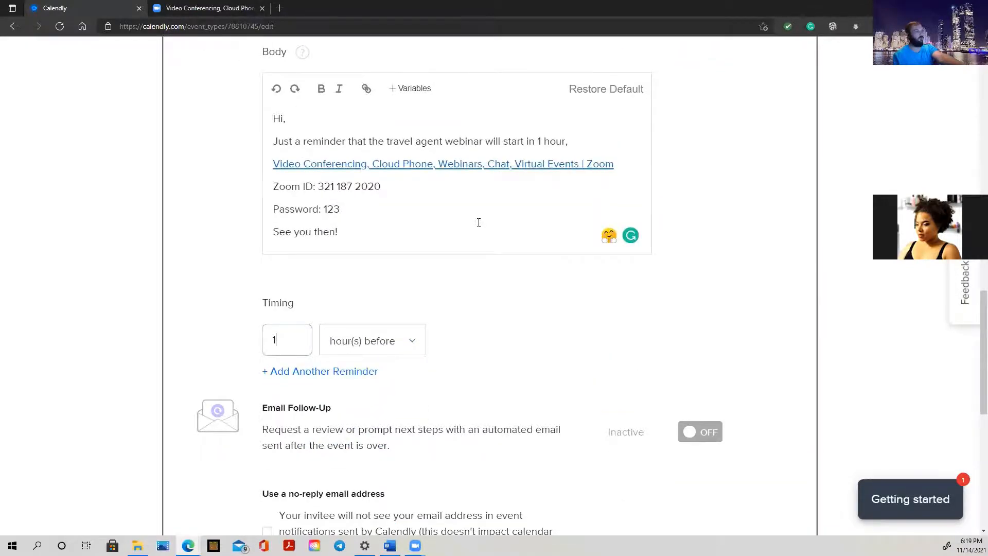
pyautogui.scroll(-1, 479, 222)
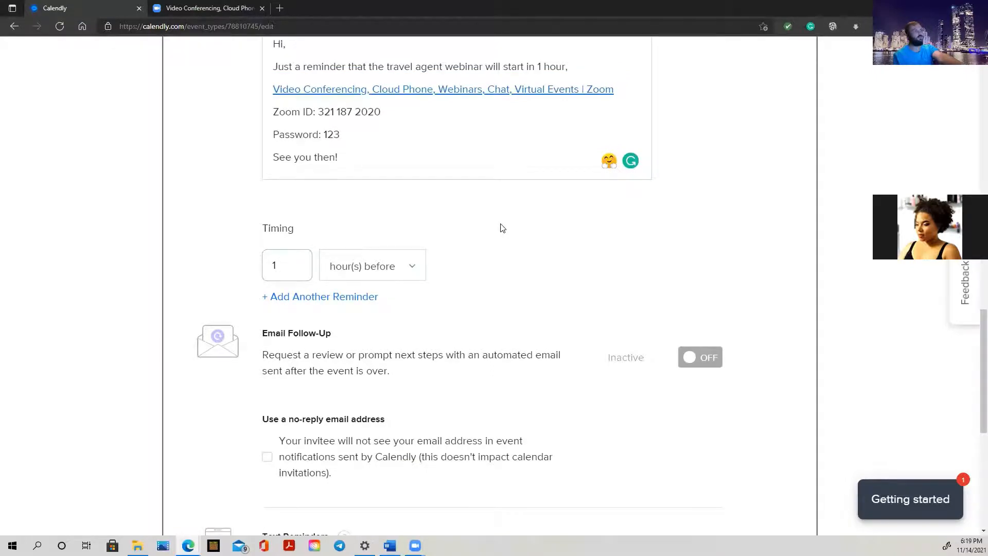
pyautogui.scroll(1, 535, 263)
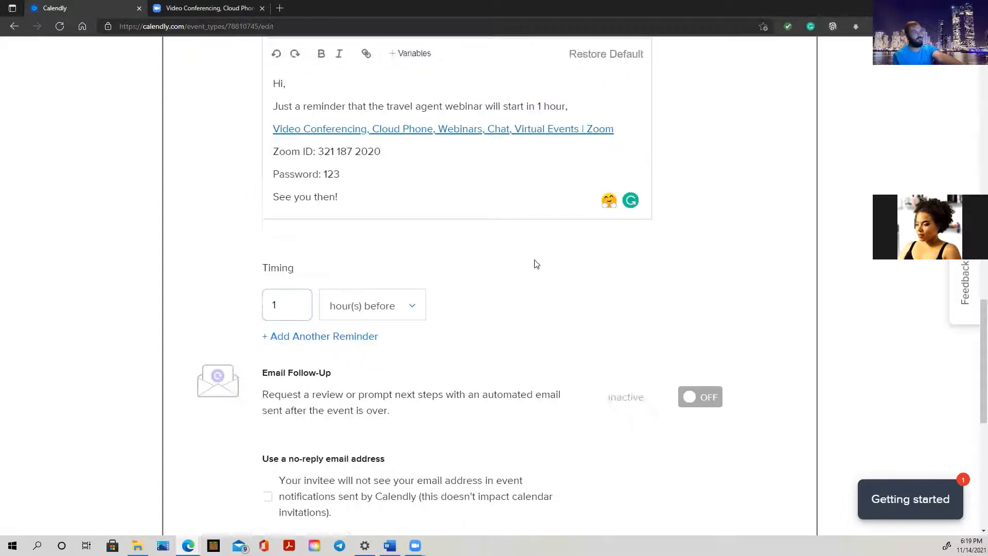
pyautogui.scroll(2, 535, 264)
pyautogui.scroll(3, 535, 260)
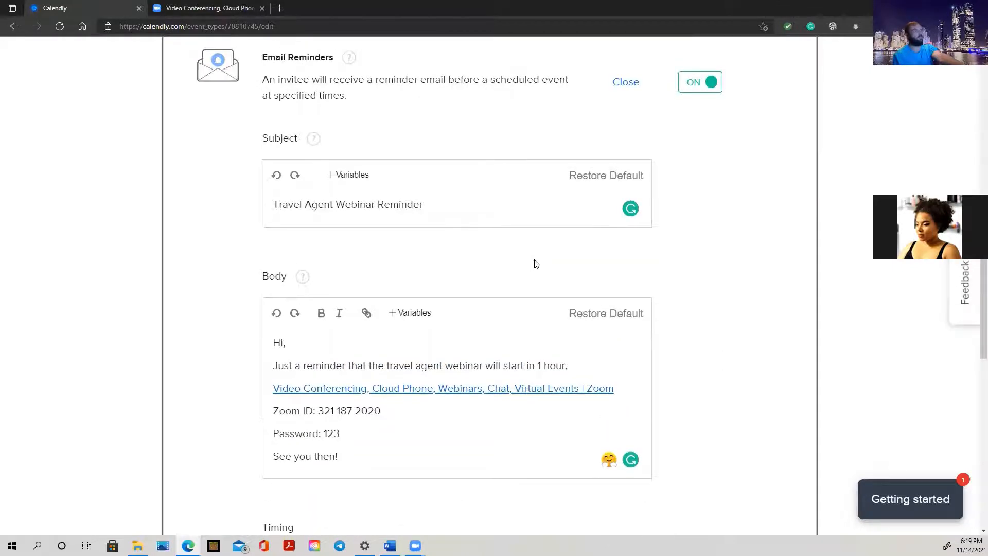
pyautogui.scroll(3, 382, 236)
pyautogui.scroll(-6, 421, 243)
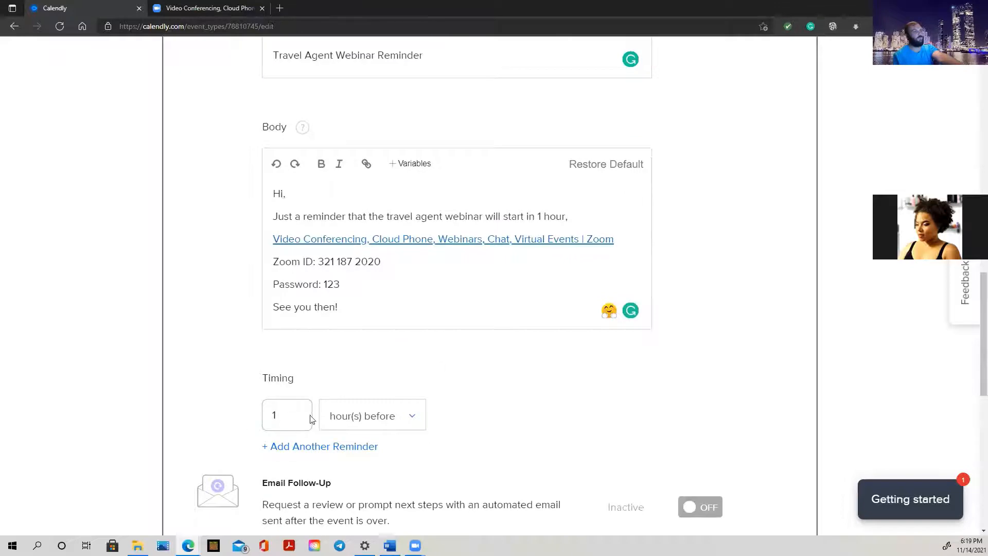
pyautogui.click(413, 420)
pyautogui.click(412, 421)
pyautogui.scroll(-3, 537, 392)
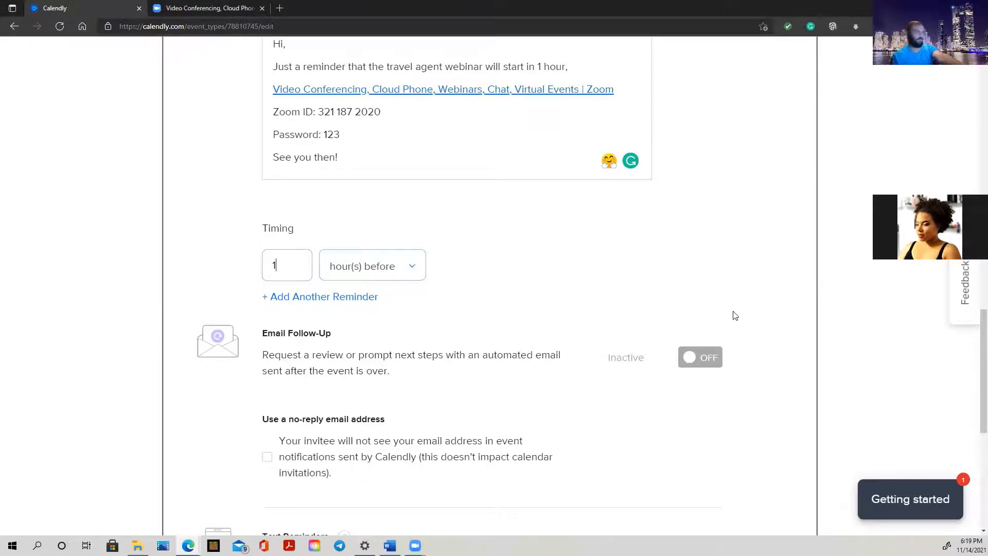
# Enable the email follow-up and open its editor, showing subject 'Thank you for your time!' sent 1 hour after
pyautogui.click(702, 360)
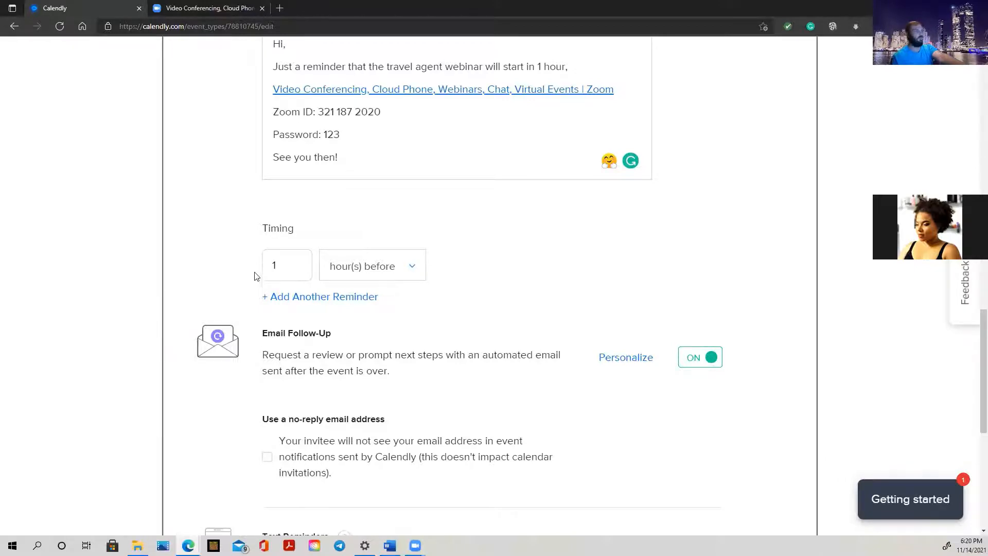
pyautogui.scroll(-3, 446, 349)
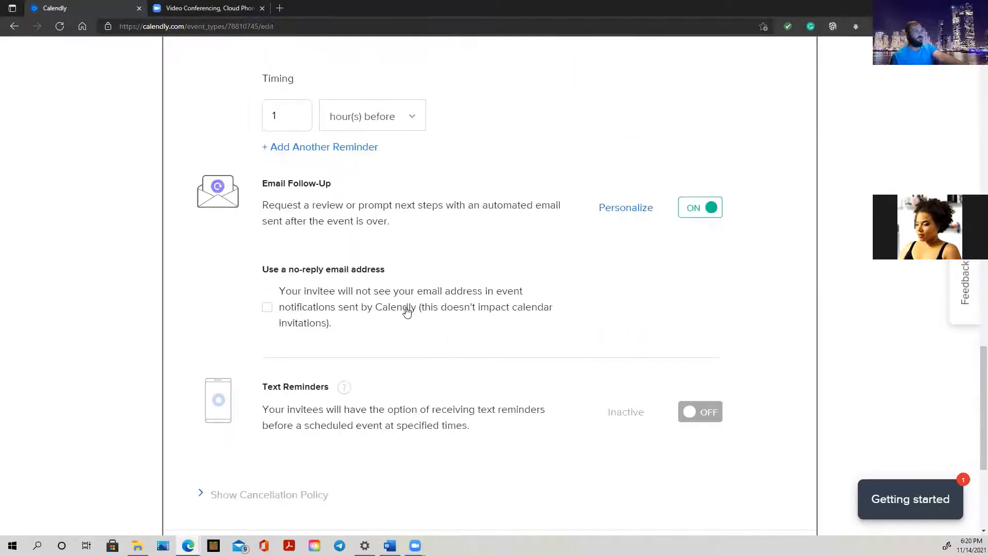
pyautogui.click(644, 214)
pyautogui.scroll(15, 643, 214)
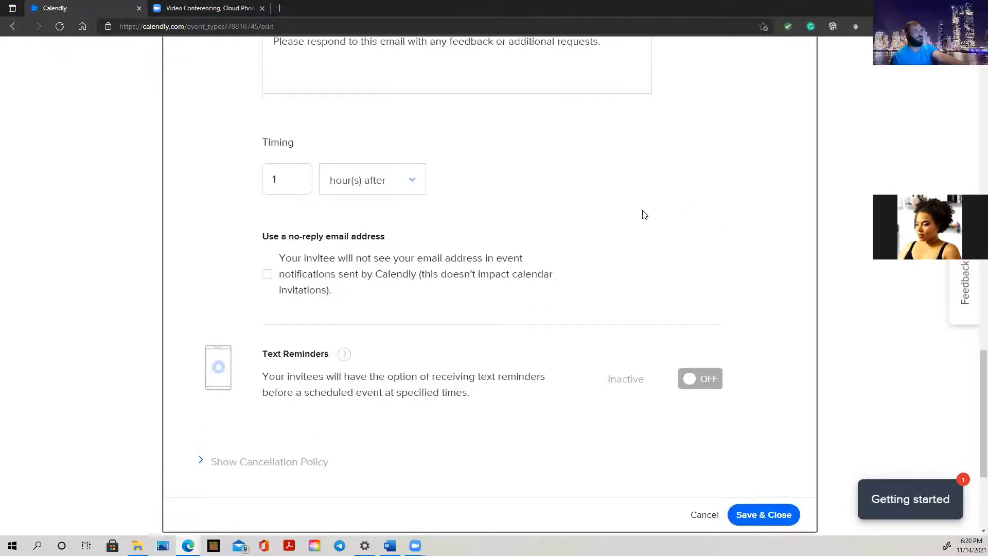
pyautogui.scroll(-4, 535, 339)
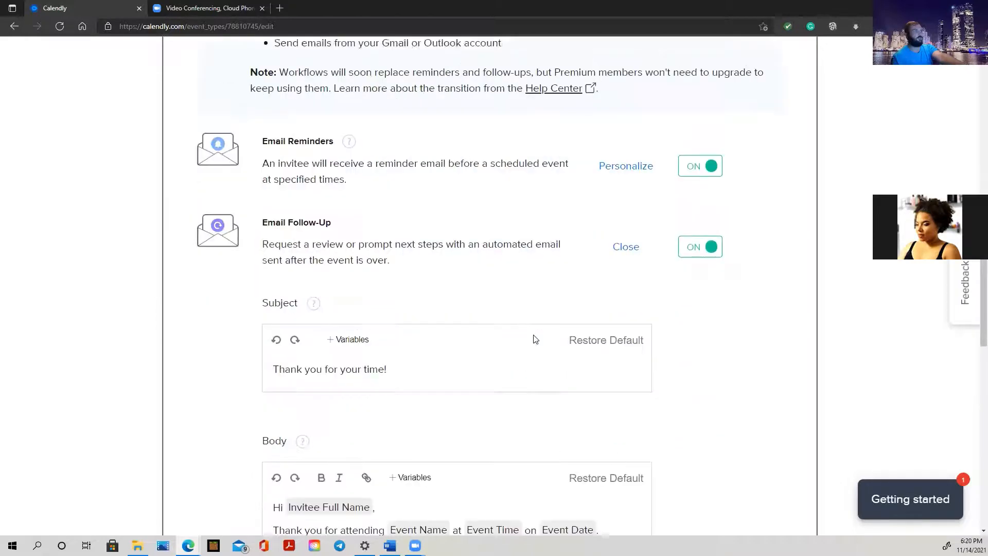
pyautogui.click(420, 358)
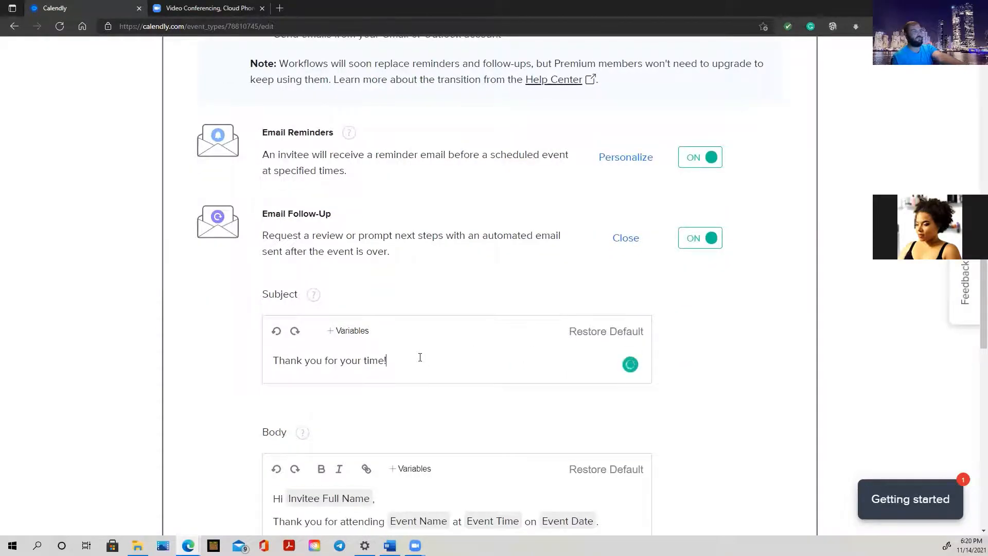
pyautogui.scroll(-3, 420, 357)
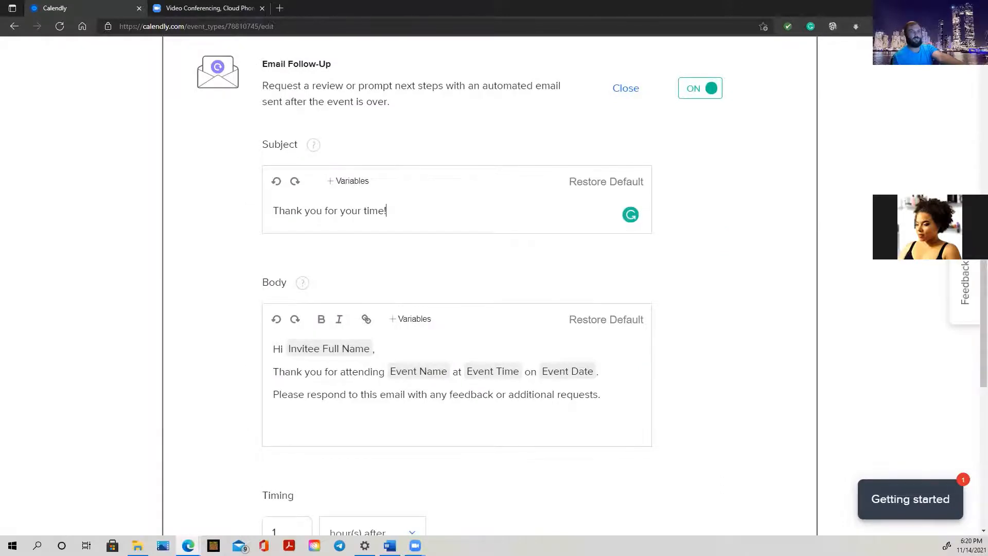
pyautogui.hotkey('alt', 'Tab')
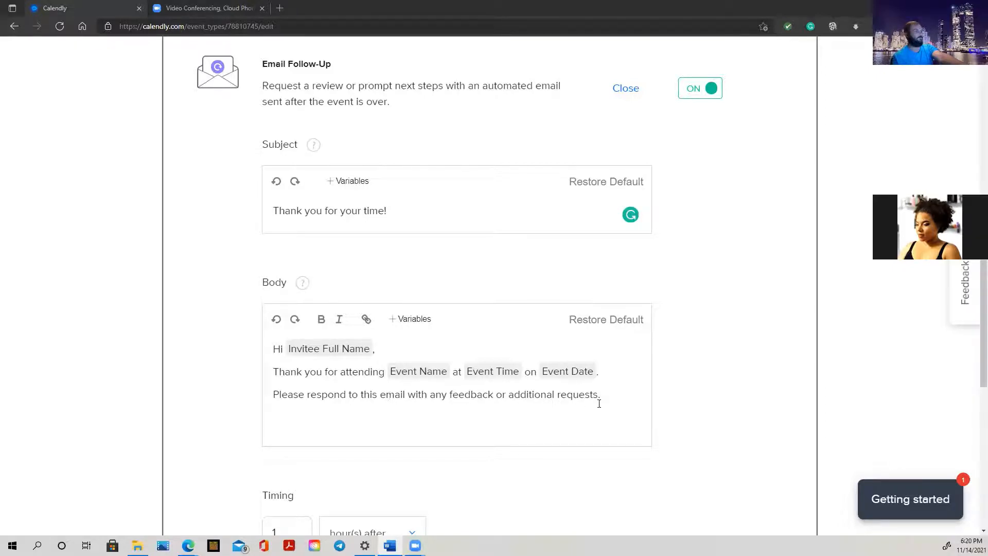
# Replace the default follow-up body text with the prepared thank-you message
pyautogui.moveTo(601, 398); pyautogui.dragTo(274, 349)
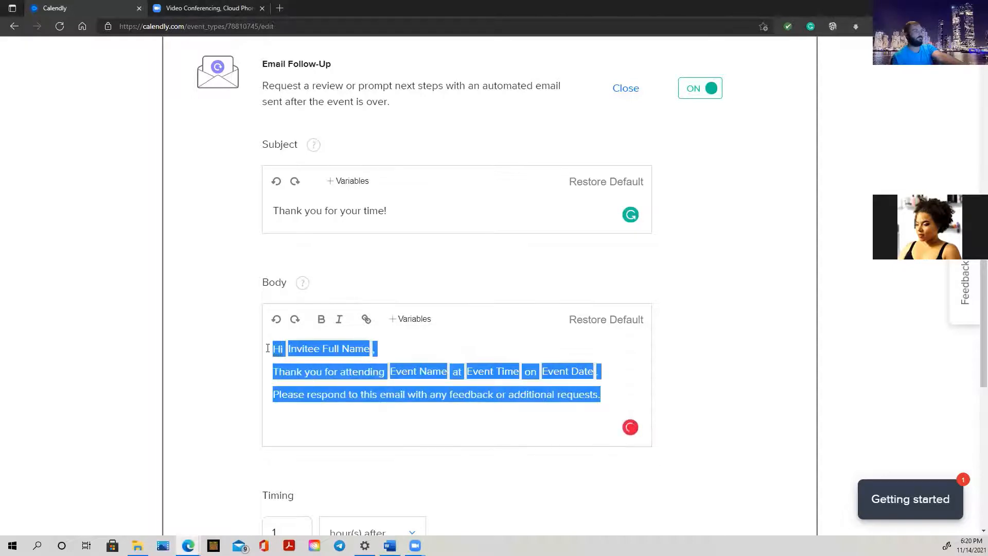
pyautogui.rightClick(324, 348)
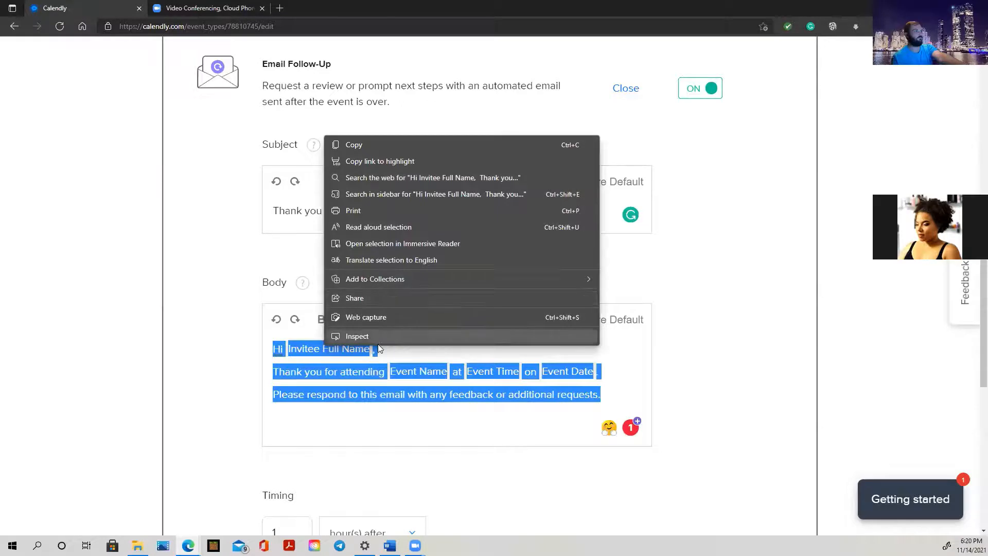
pyautogui.rightClick(391, 392)
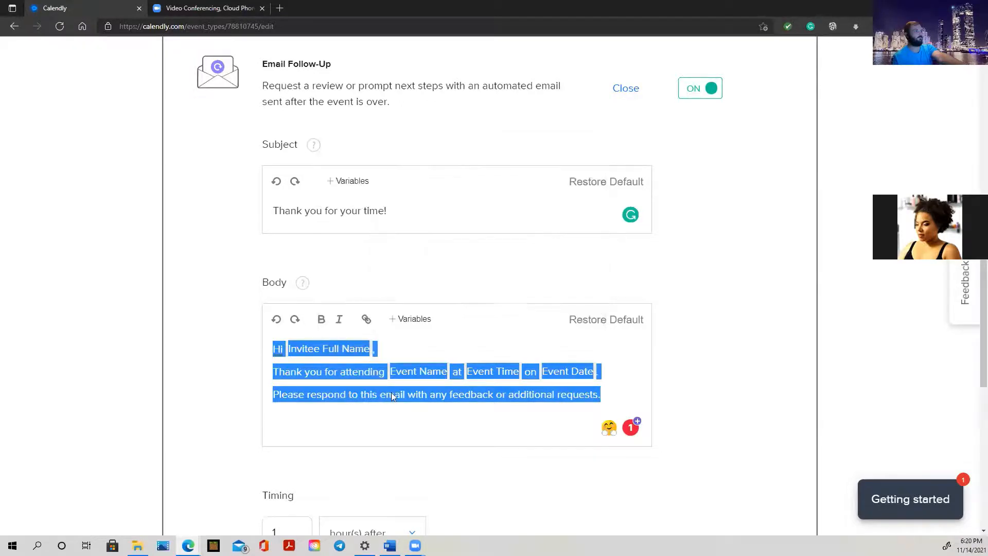
pyautogui.click(421, 153)
# Remove the extra blank lines under the greeting and around the Evolution Travel link instruction
pyautogui.click(303, 379)
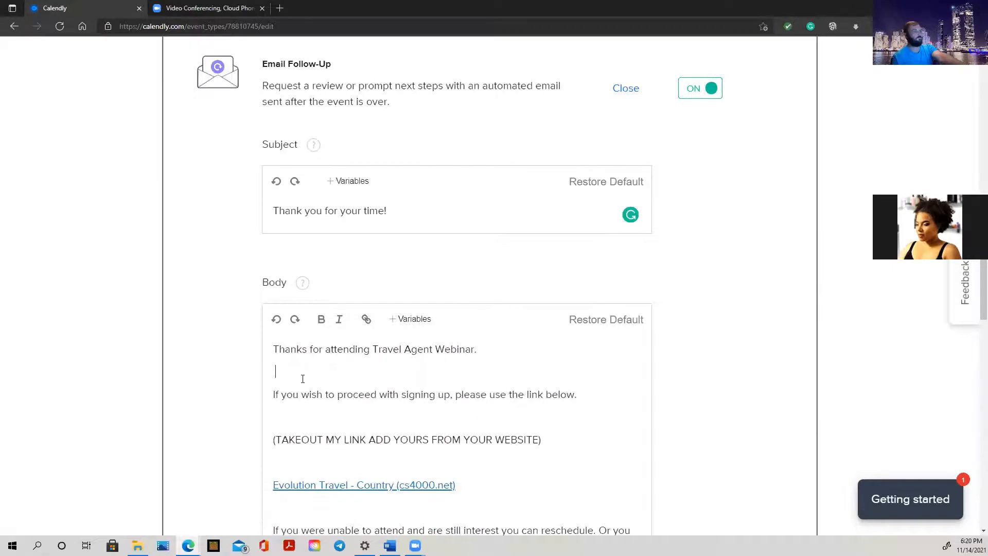
pyautogui.press('BackSpace')
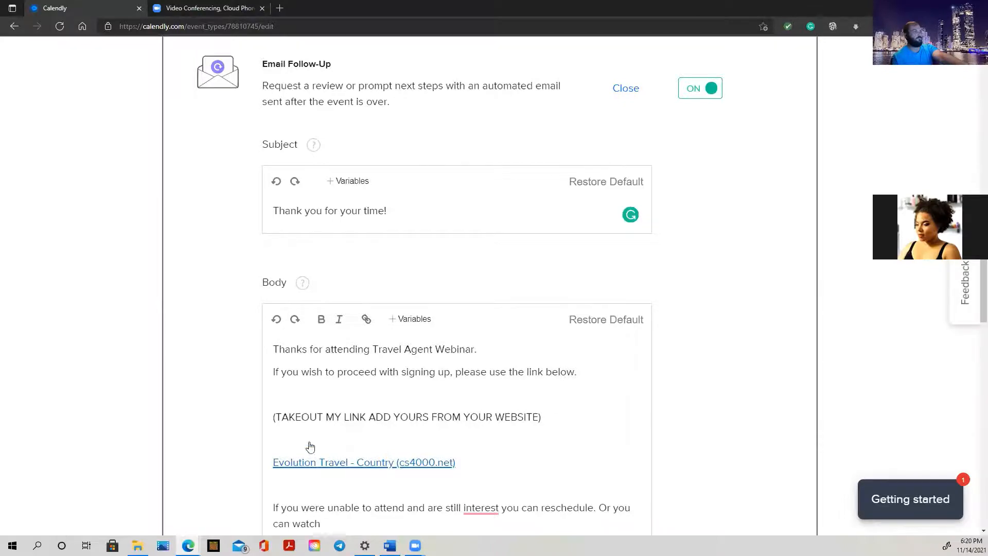
pyautogui.press('BackSpace')
pyautogui.click(287, 420)
pyautogui.press('BackSpace')
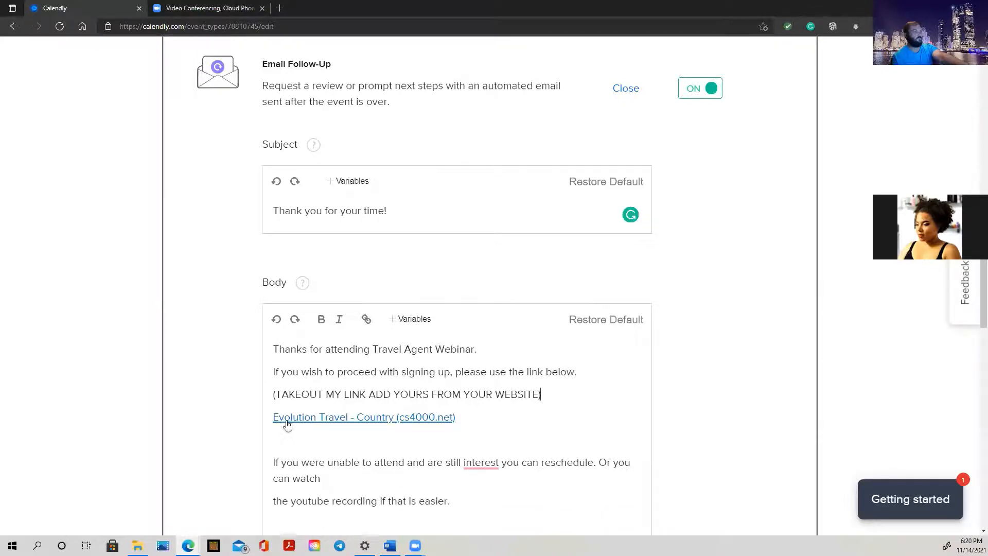
pyautogui.scroll(3, 393, 422)
pyautogui.scroll(-4, 395, 423)
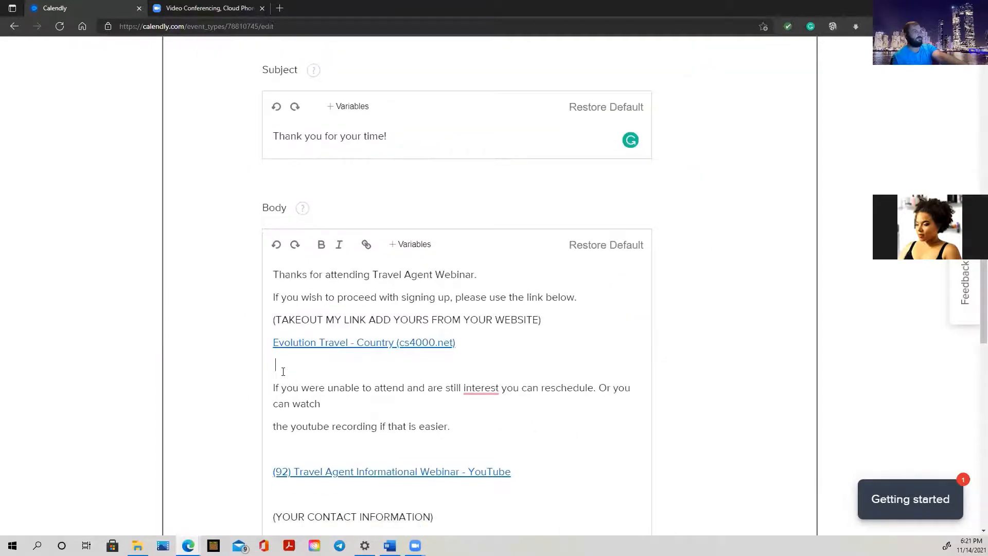
# Correct 'interest' to 'interested' using the spelling suggestion, then review the body
pyautogui.click(491, 389)
pyautogui.click(492, 424)
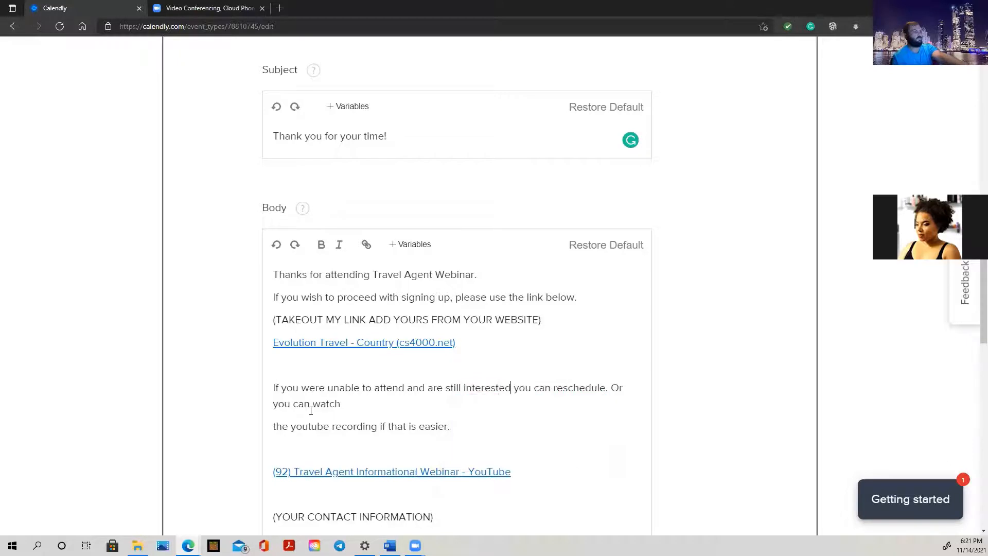
pyautogui.scroll(-3, 310, 450)
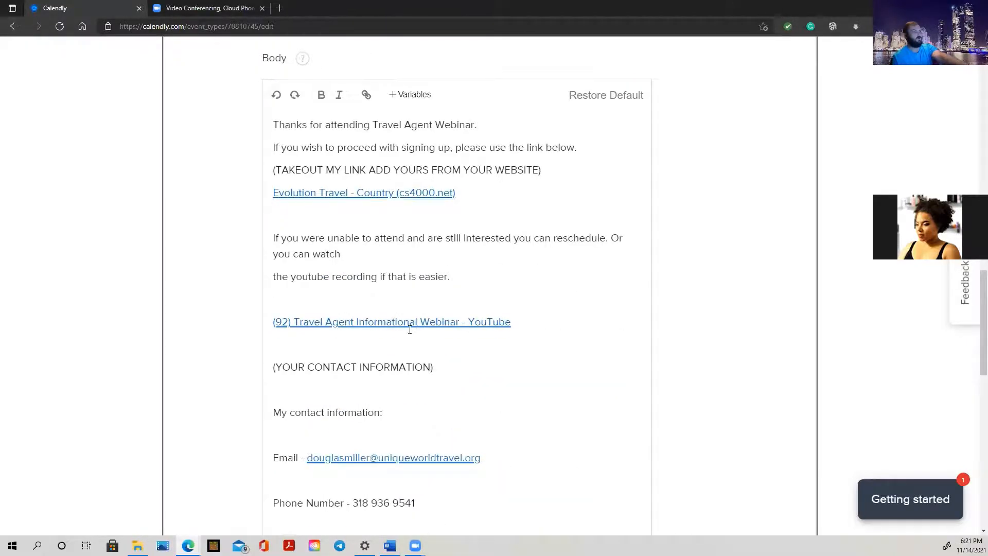
pyautogui.scroll(5, 441, 326)
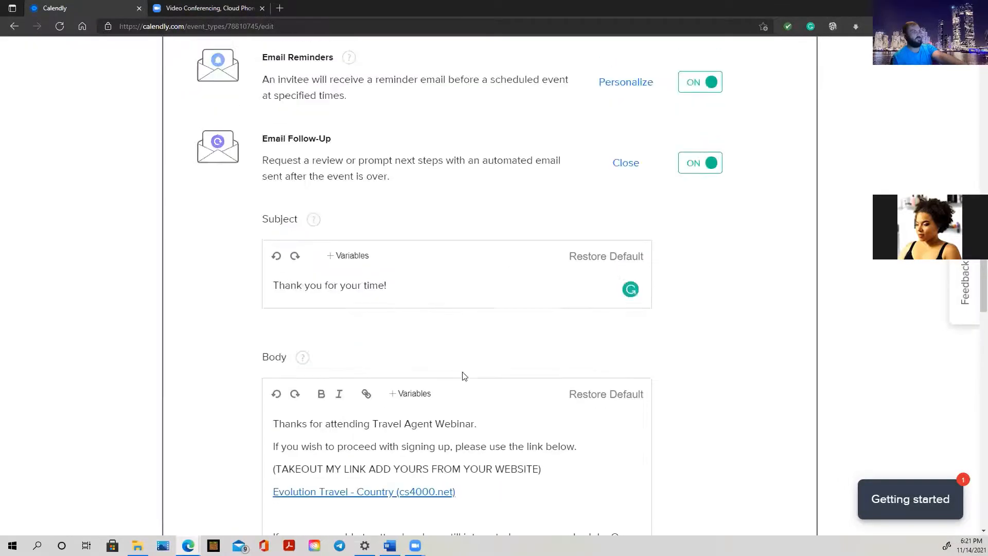
pyautogui.scroll(-3, 463, 376)
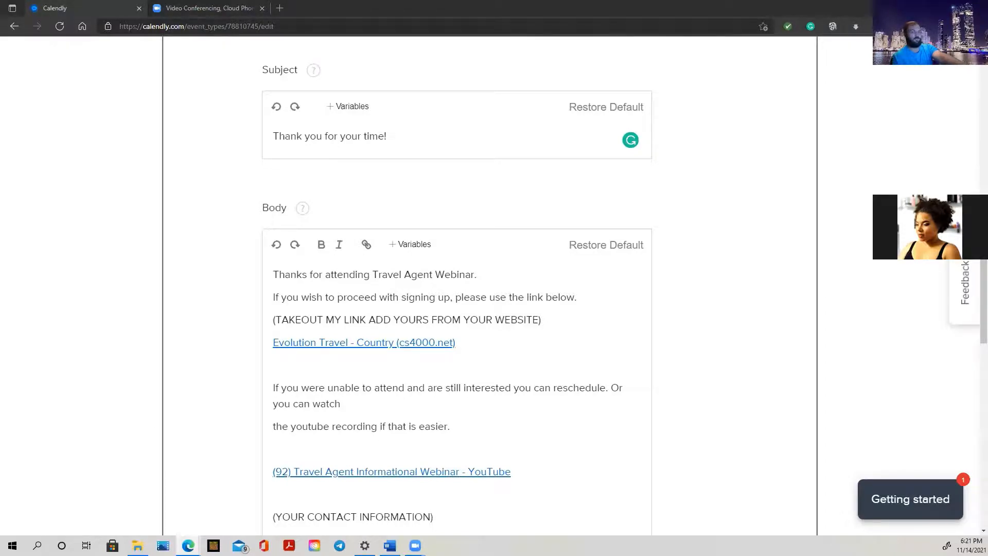
# Open Evolution Travel's 'Interested in becoming an agent?' page, select its web address, then close it
pyautogui.click(510, 388)
pyautogui.moveTo(0, 206); pyautogui.dragTo(396, 207)
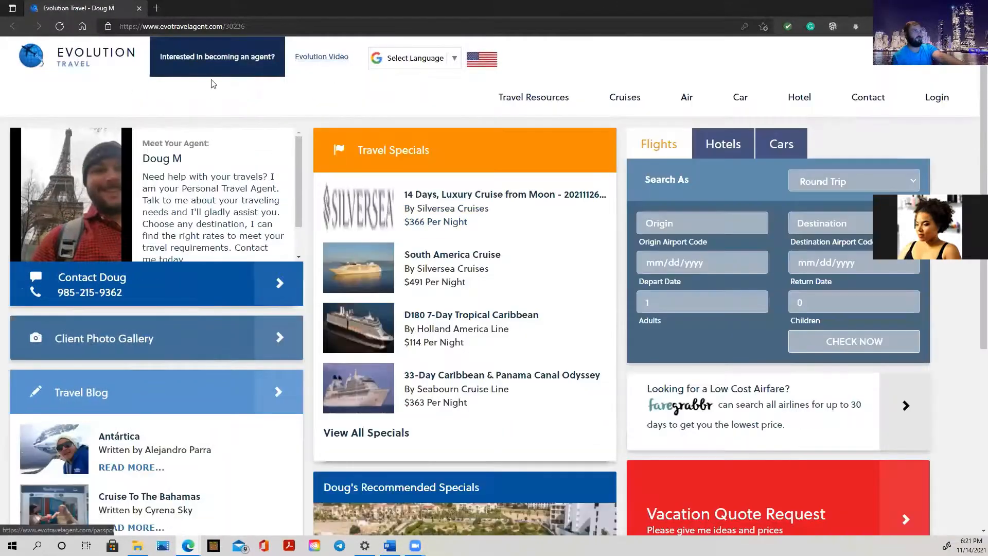
pyautogui.click(218, 58)
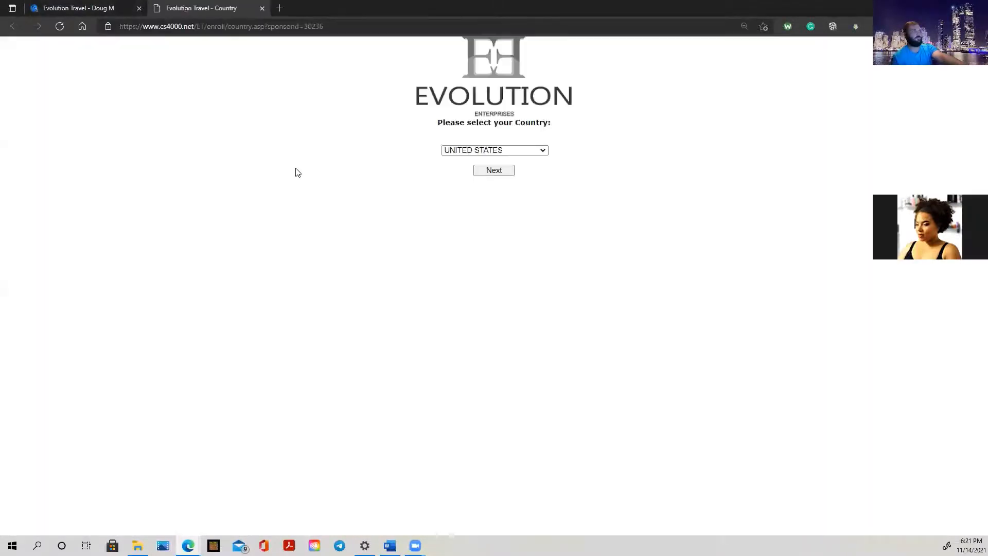
pyautogui.click(228, 26)
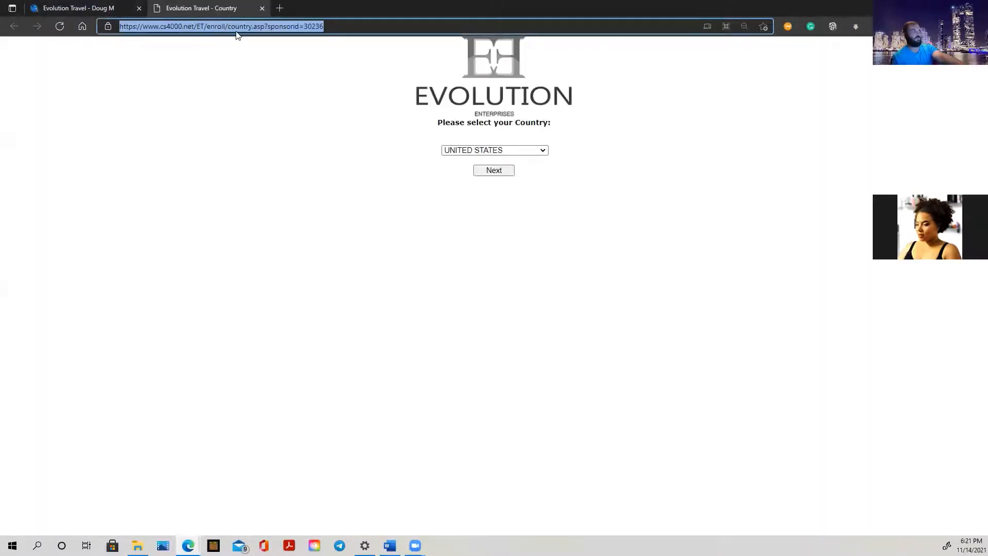
pyautogui.click(262, 8)
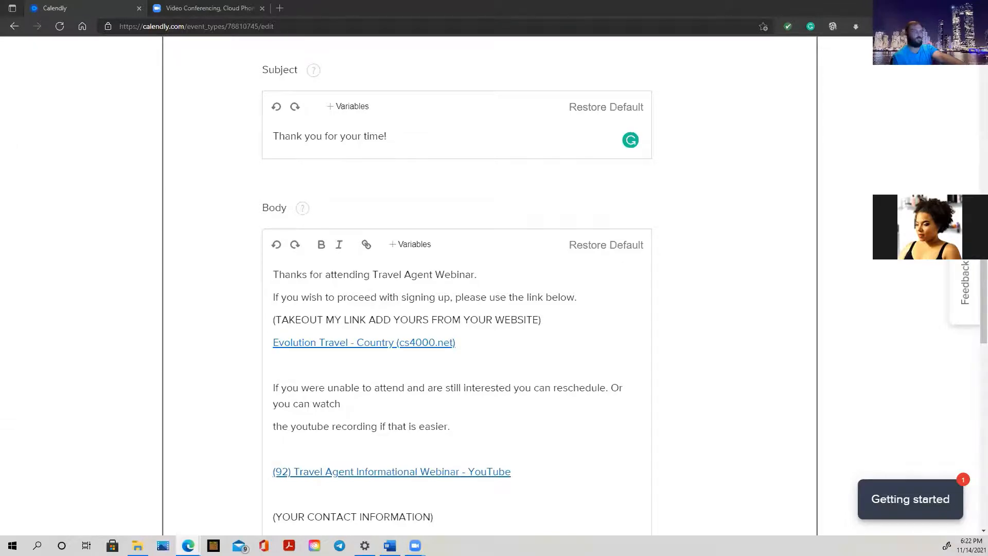
# Scroll the follow-up body down to the contact details and Regards sign-off
pyautogui.scroll(-4, 439, 348)
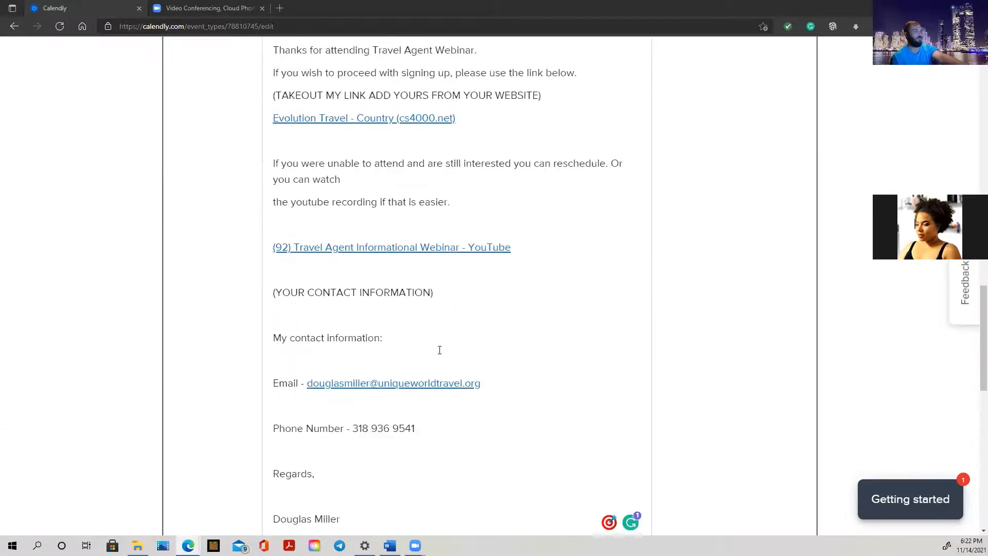
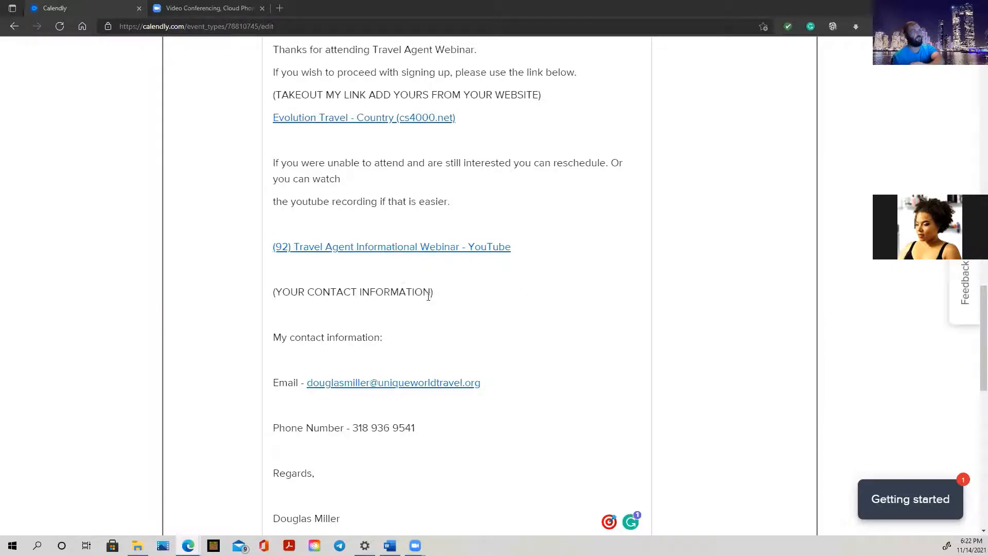
# Delete the blank lines below Regards, between Email and Phone Number, and around 'My contact information:'
pyautogui.scroll(-2, 428, 297)
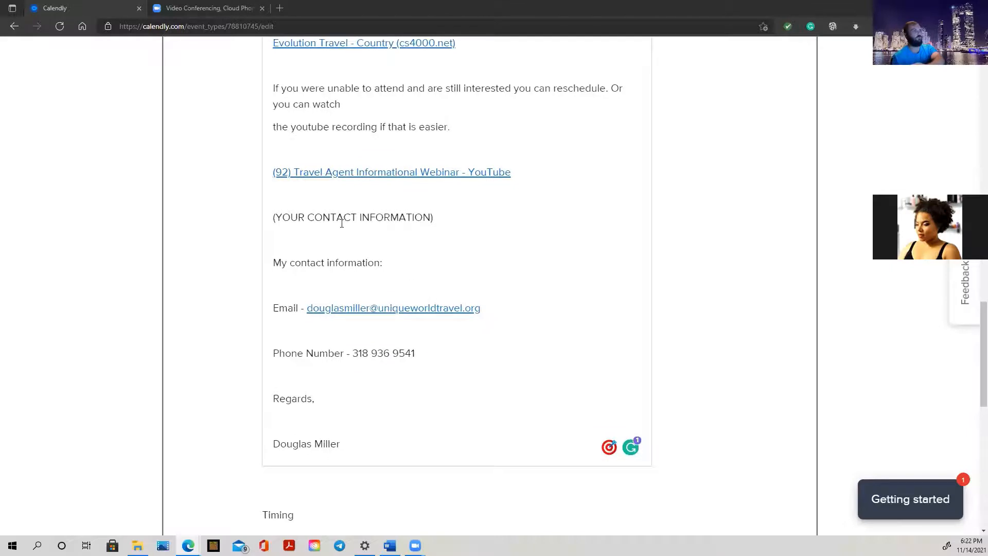
pyautogui.scroll(-2, 408, 296)
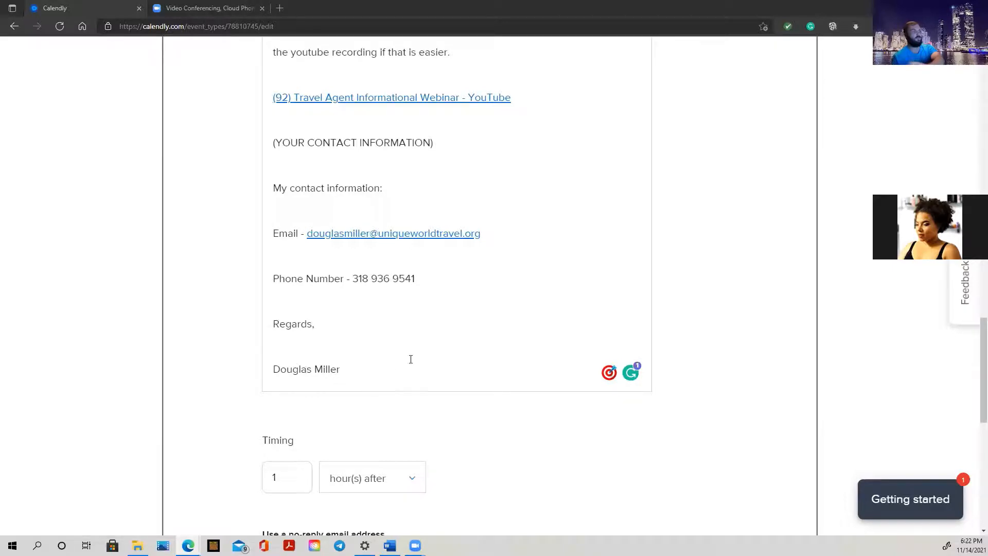
pyautogui.click(294, 349)
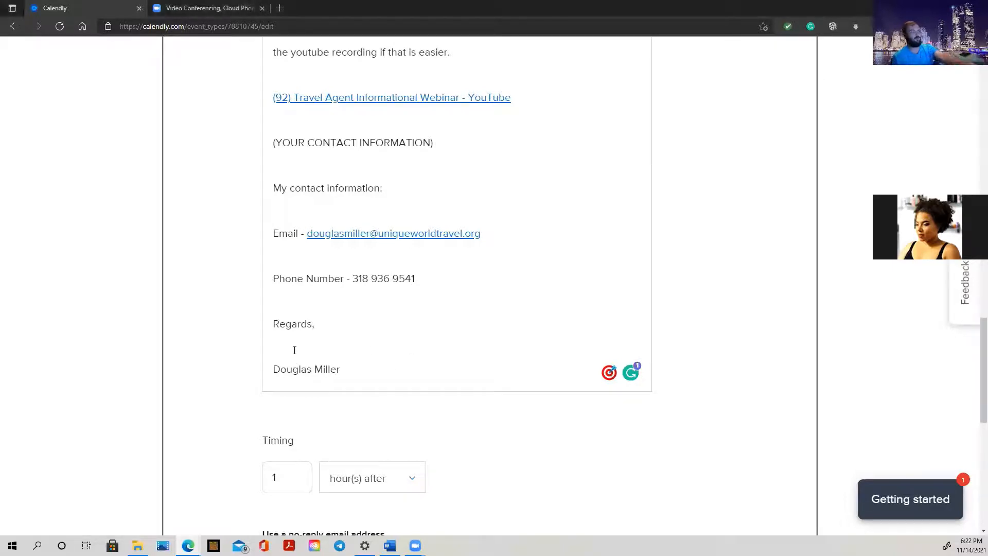
pyautogui.press('BackSpace')
pyautogui.click(288, 312)
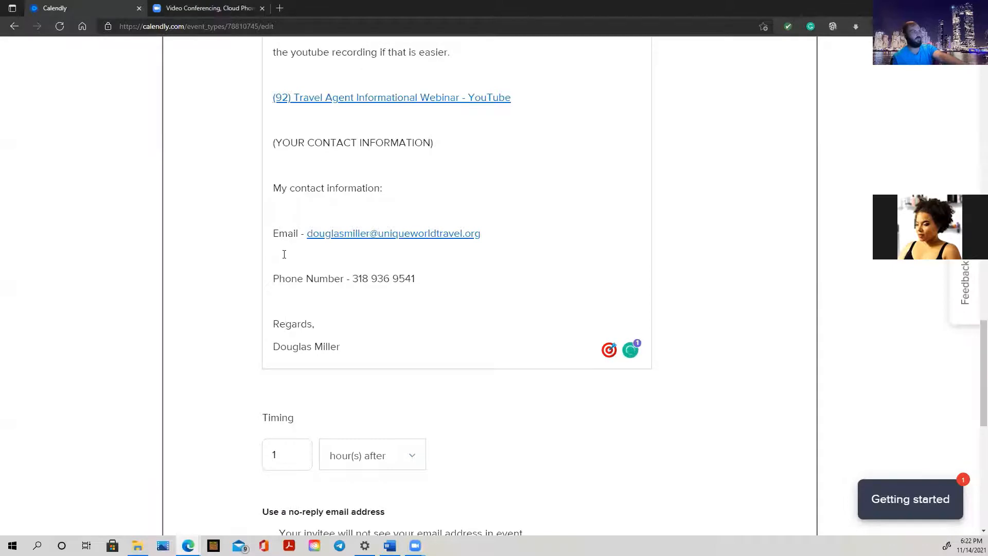
pyautogui.press('BackSpace')
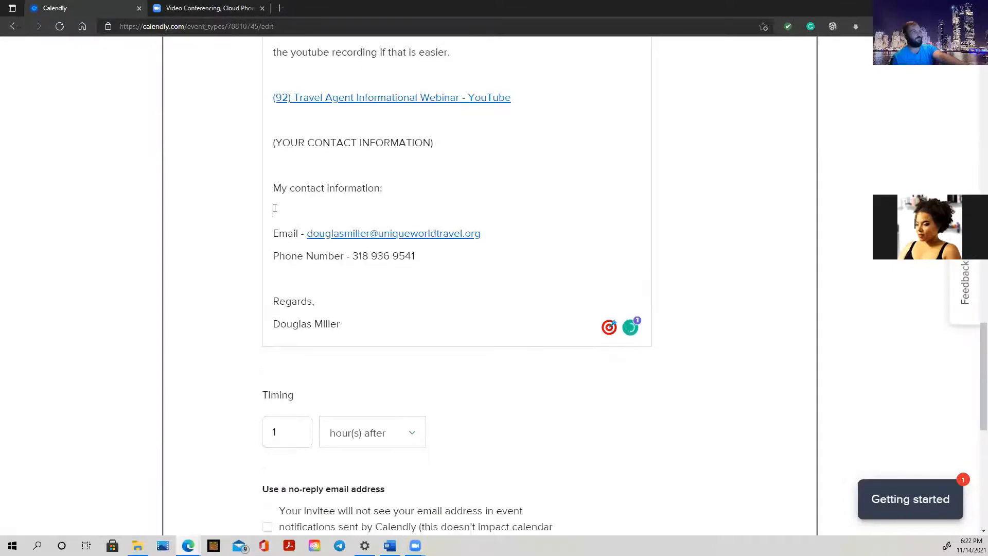
pyautogui.press('BackSpace')
pyautogui.click(276, 174)
pyautogui.press('BackSpace')
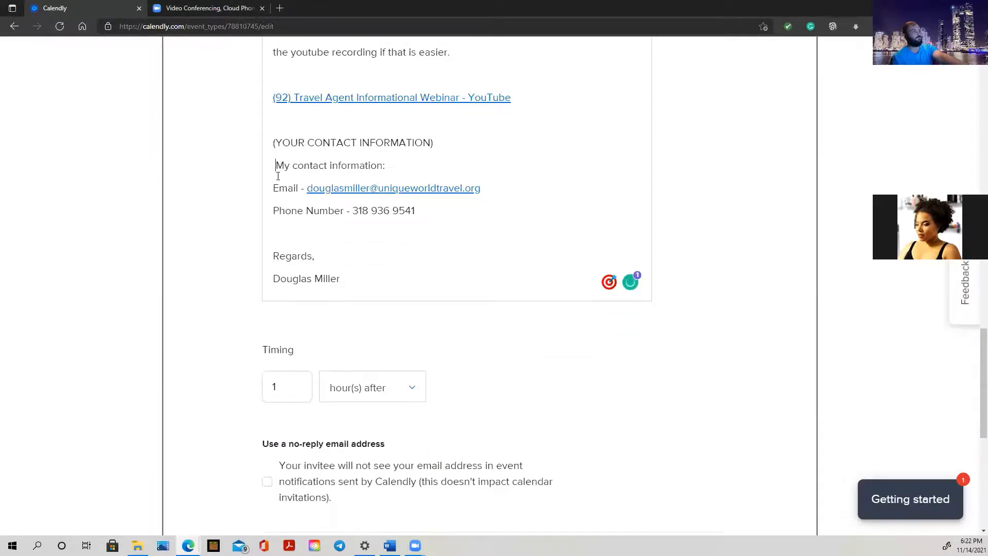
pyautogui.scroll(3, 387, 210)
pyautogui.scroll(-6, 387, 210)
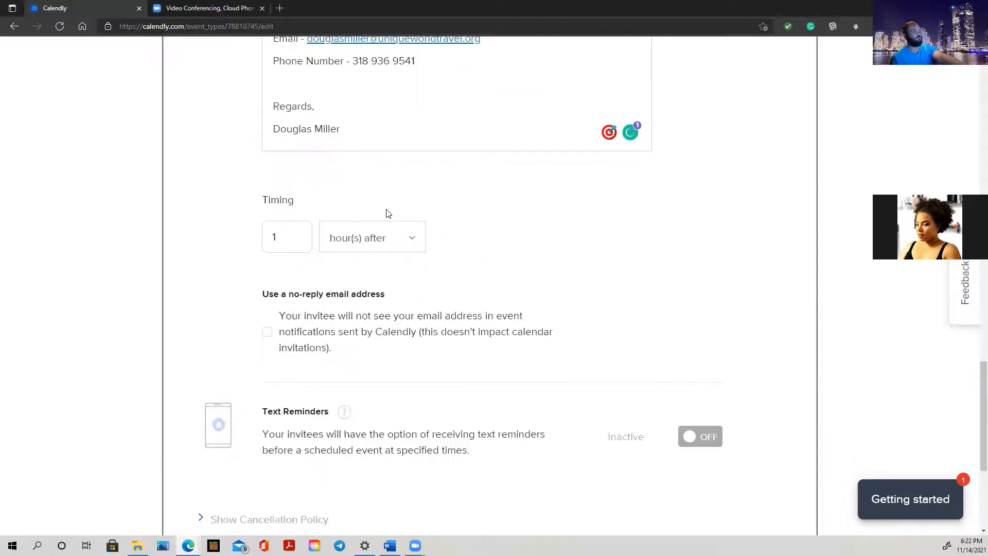
# Change the follow-up email's timing unit to 'minute(s) after' and save the notification settings
pyautogui.click(287, 239)
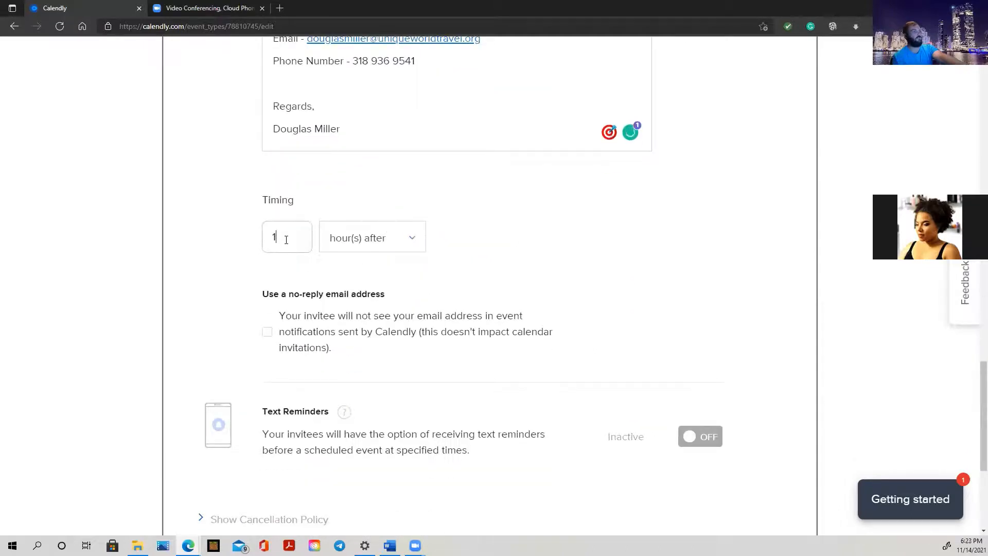
pyautogui.click(371, 243)
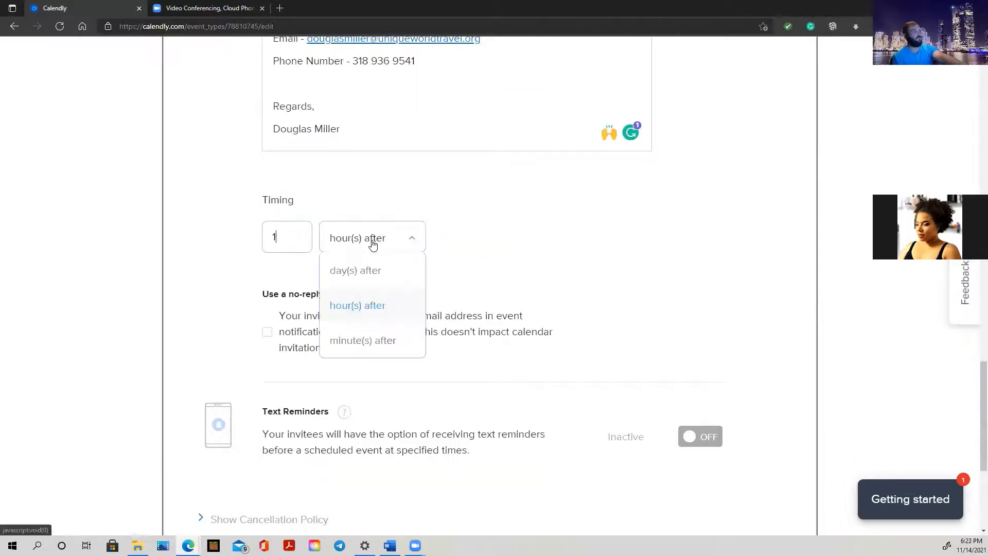
pyautogui.click(378, 341)
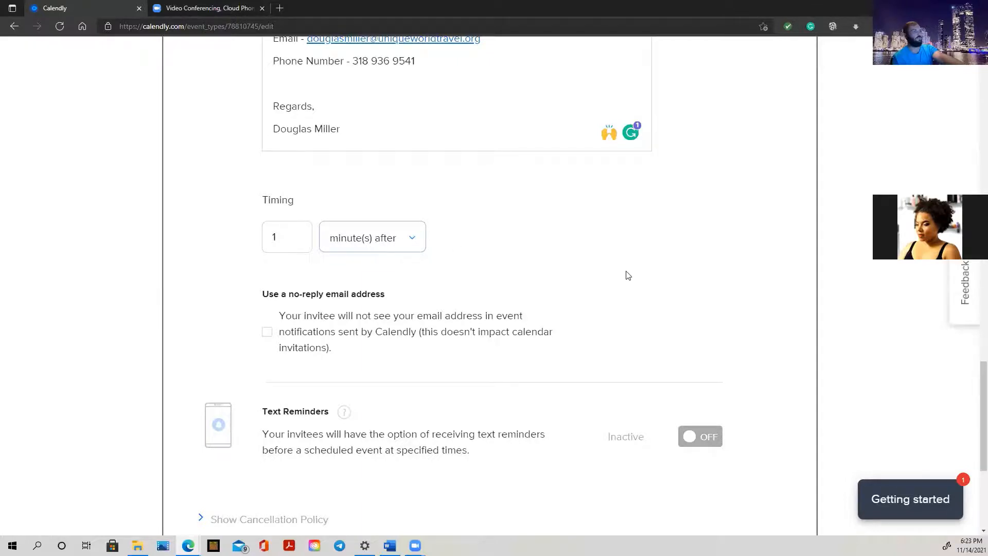
pyautogui.scroll(-1, 628, 276)
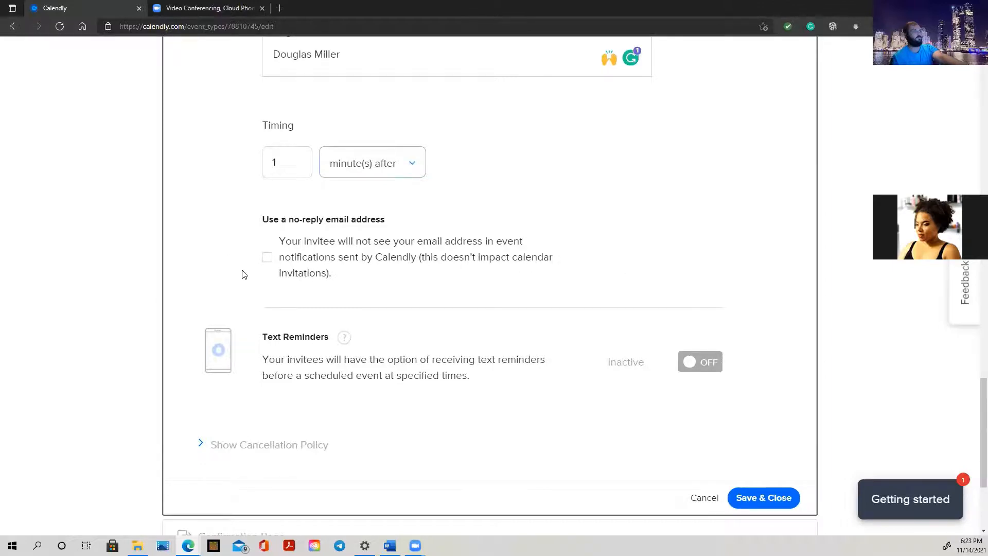
pyautogui.scroll(-2, 378, 244)
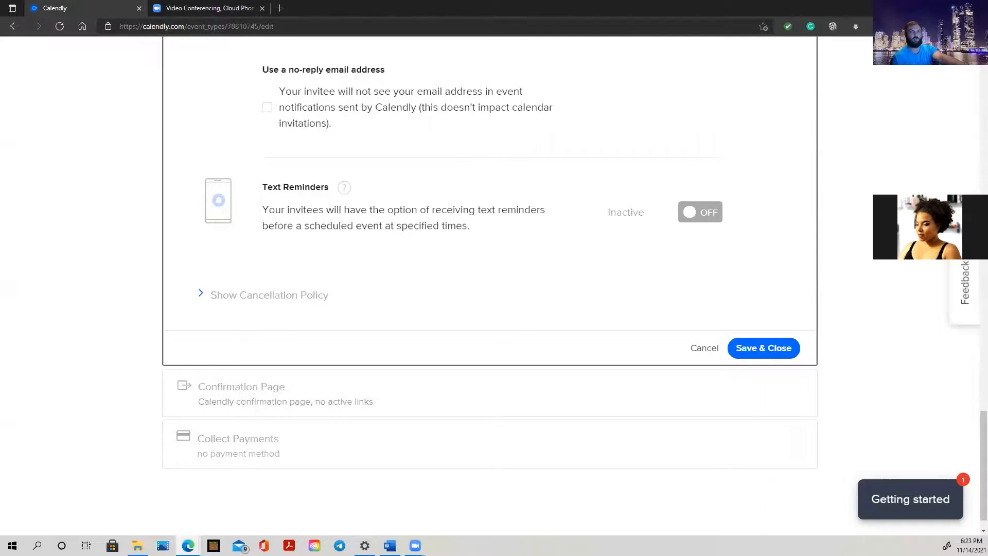
pyautogui.hotkey('alt', 'Tab')
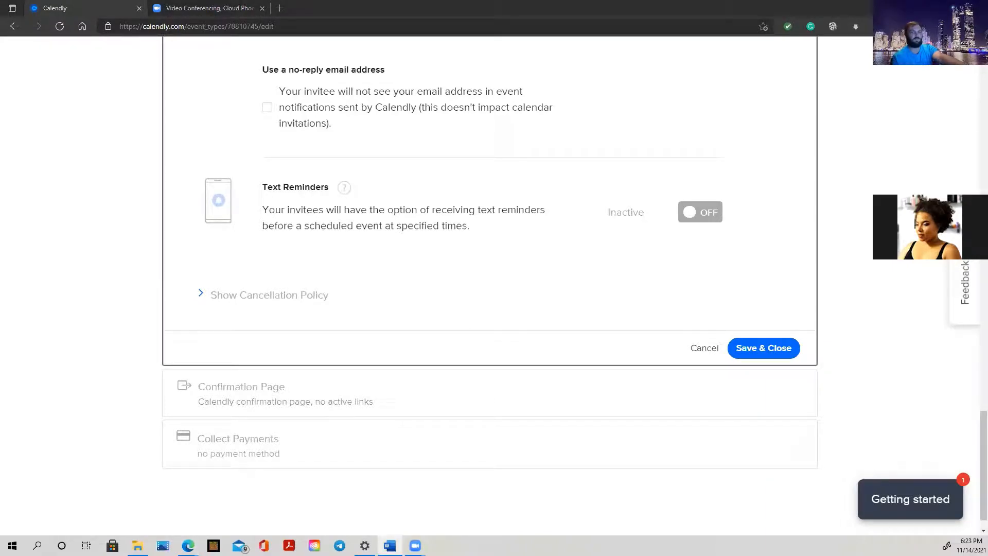
pyautogui.click(777, 357)
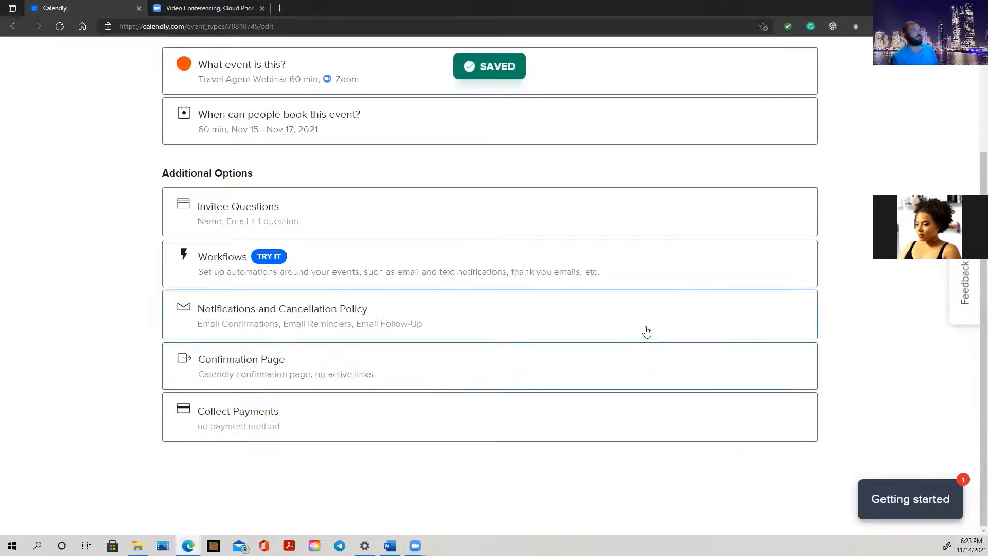
# Open the webinar's live booking page and compare the time slots on November 15, 16 and 17
pyautogui.scroll(3, 552, 323)
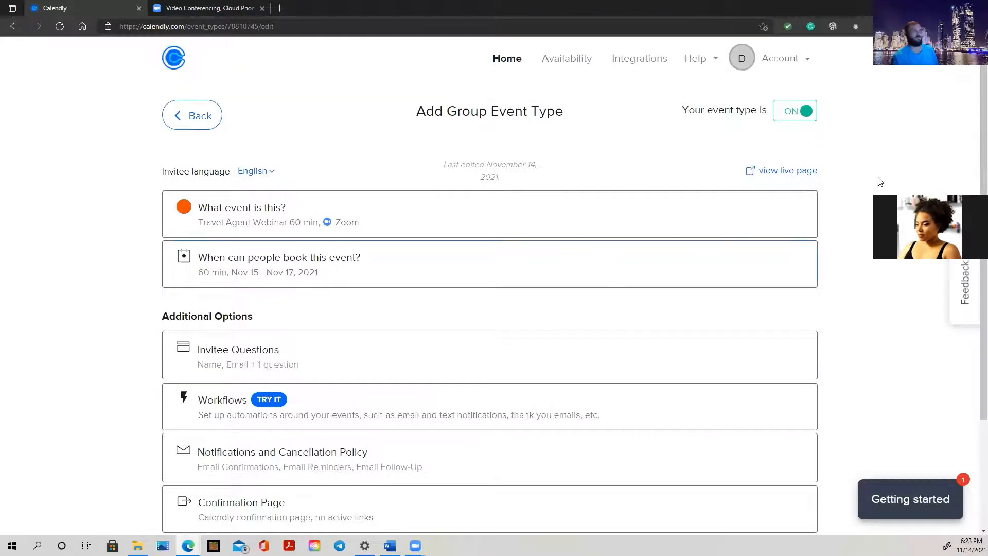
pyautogui.click(774, 171)
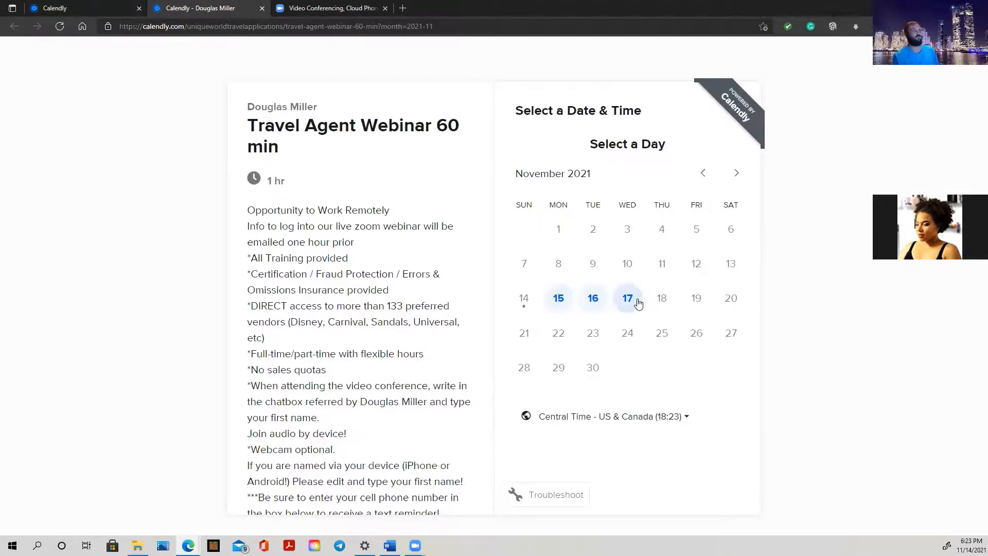
pyautogui.click(559, 299)
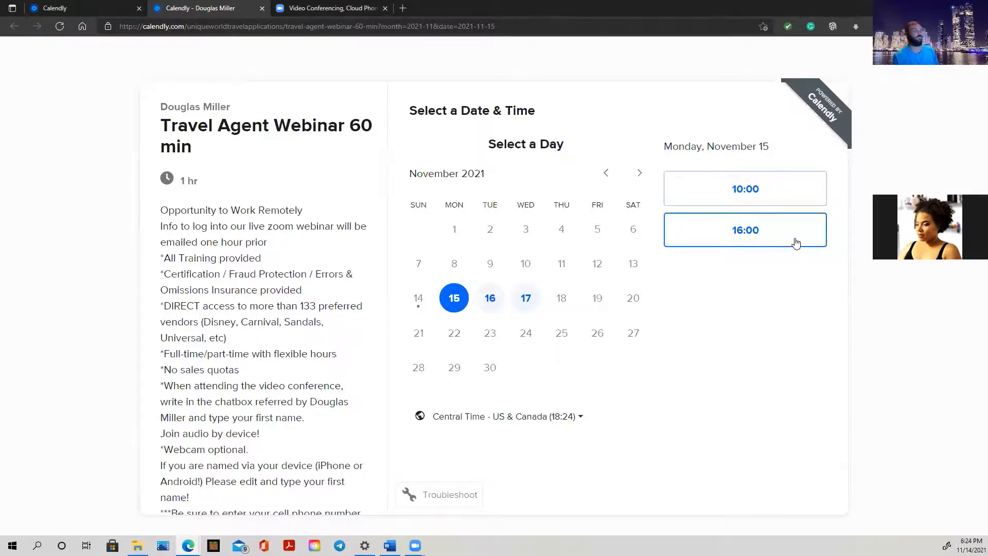
pyautogui.click(488, 303)
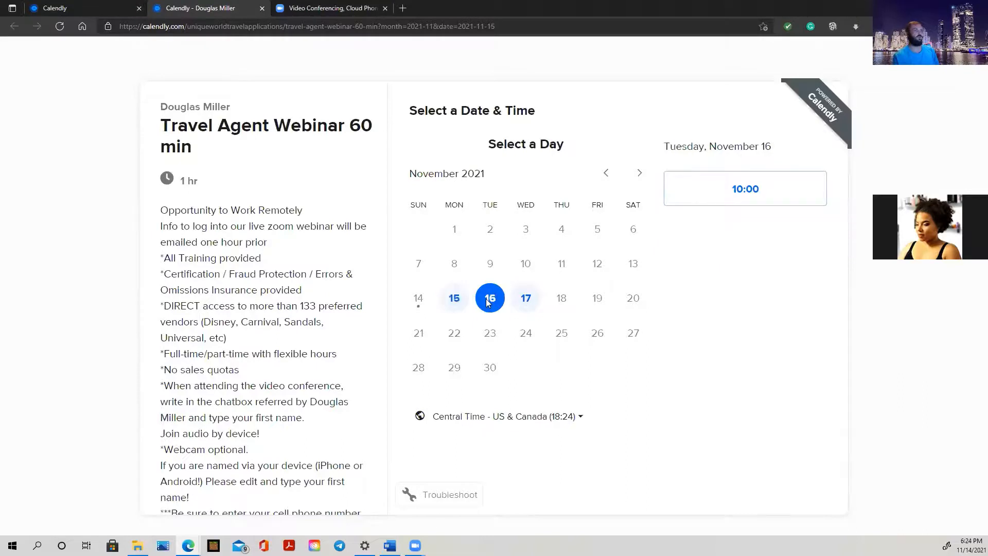
pyautogui.click(523, 301)
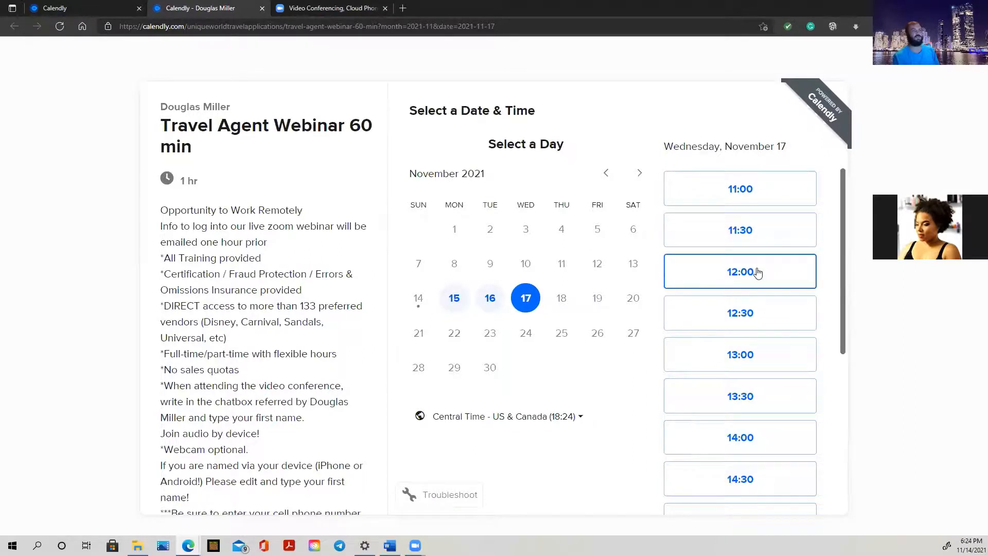
pyautogui.click(490, 299)
pyautogui.click(453, 300)
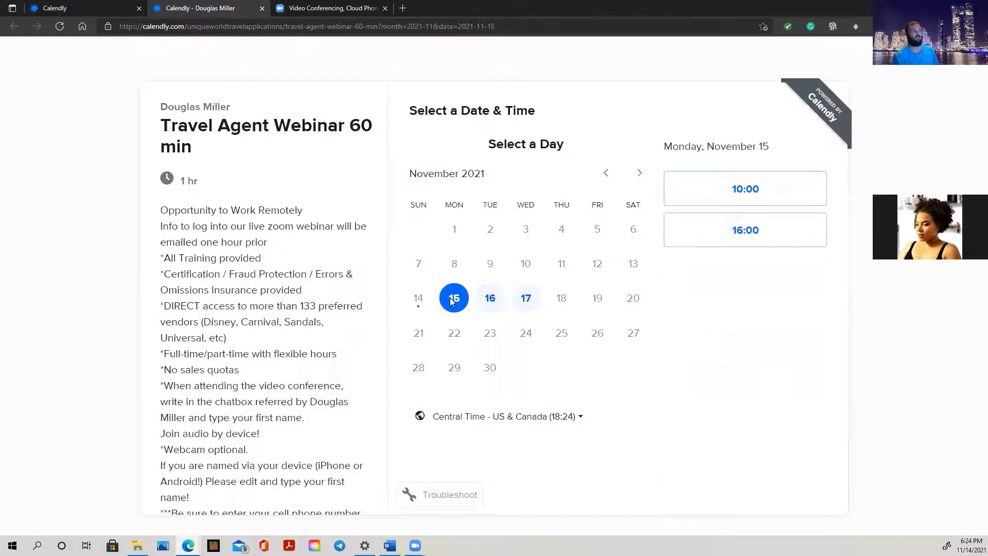
pyautogui.click(526, 298)
pyautogui.scroll(-6, 710, 381)
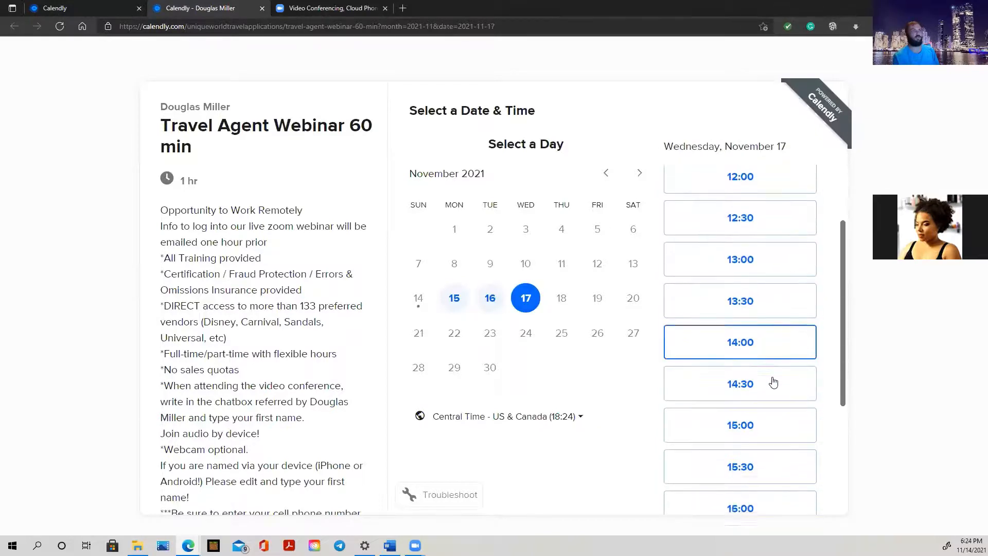
pyautogui.scroll(6, 763, 468)
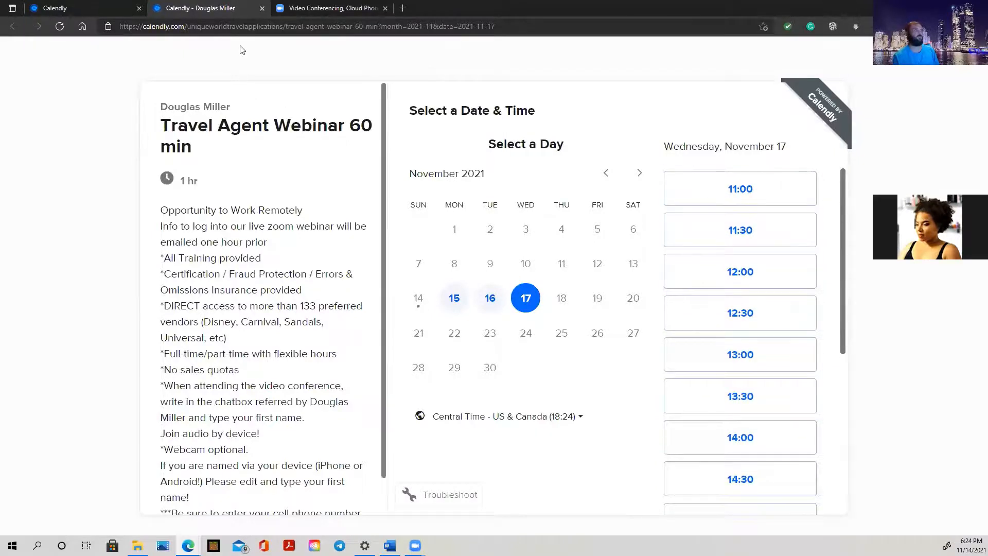
# Close the booking page and set Wednesday's availability start time to 8:00am
pyautogui.click(262, 8)
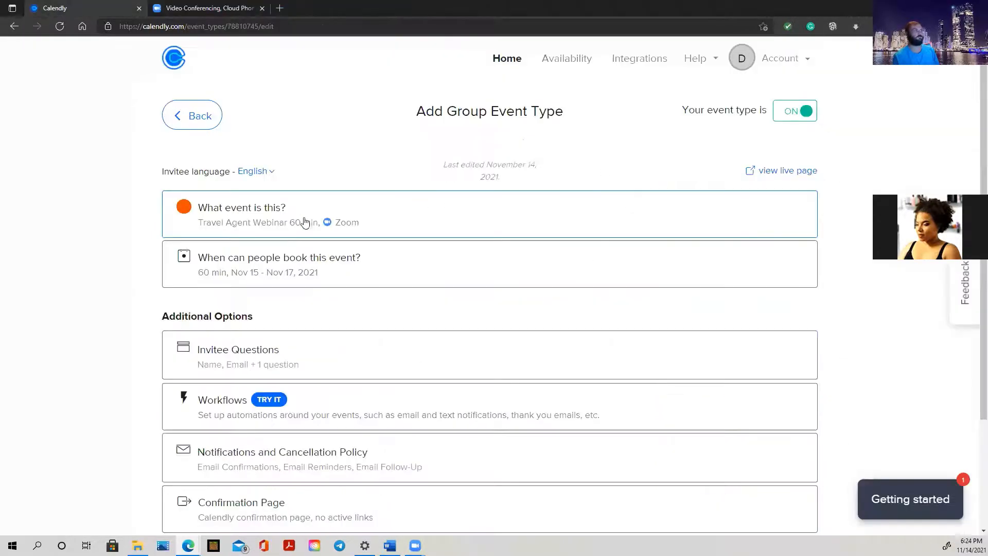
pyautogui.click(287, 268)
pyautogui.scroll(-10, 289, 269)
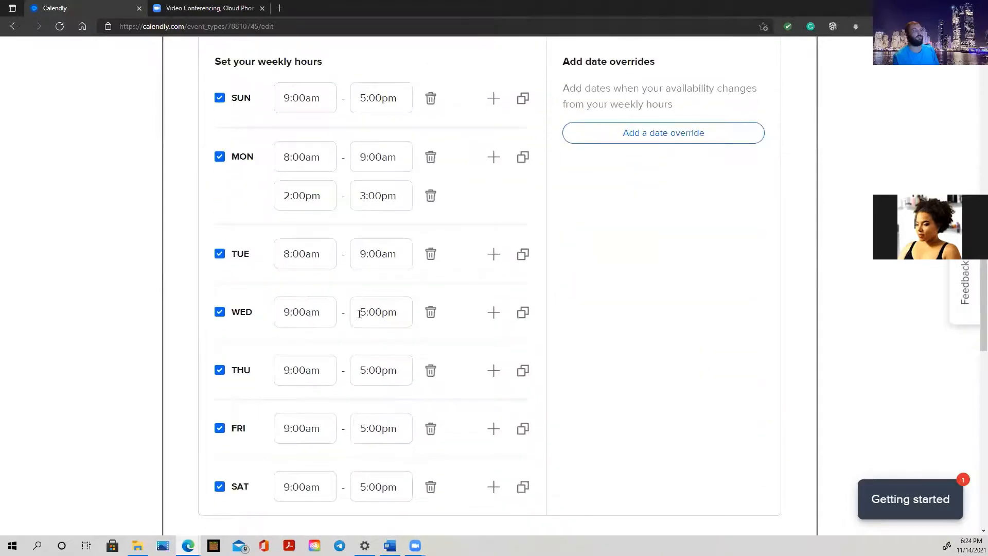
pyautogui.click(302, 314)
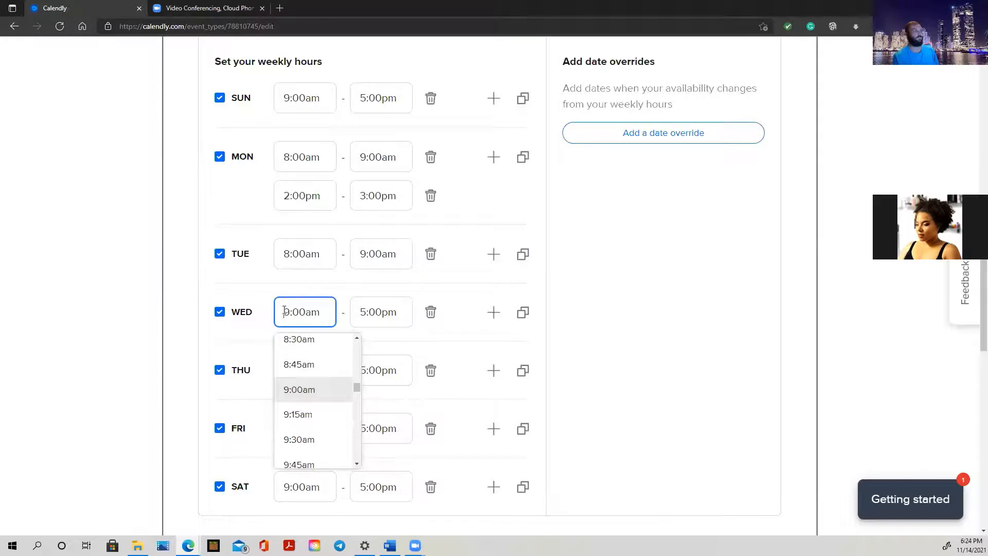
pyautogui.write('8')
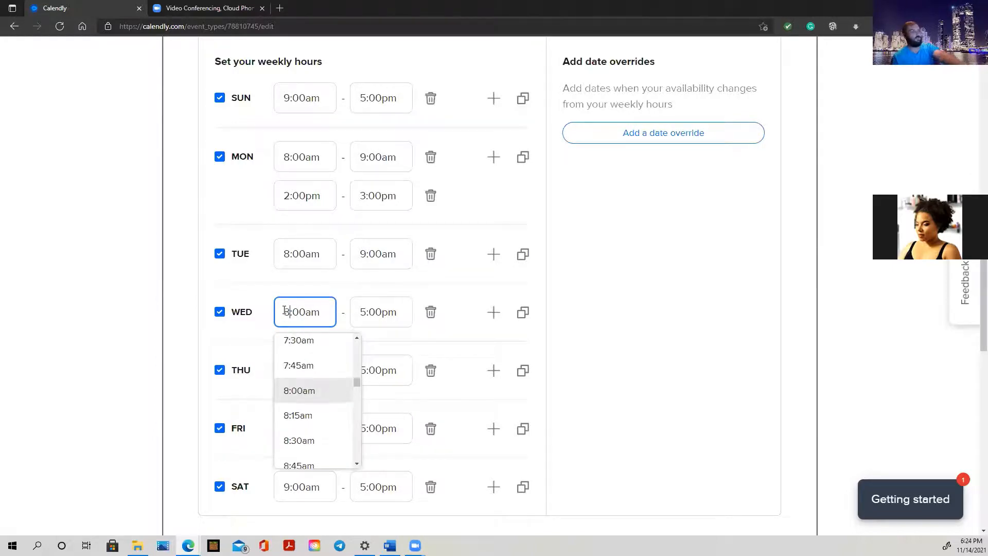
pyautogui.click(315, 392)
# Change Wednesday's end time to 9:00am and save the webinar's availability
pyautogui.click(366, 311)
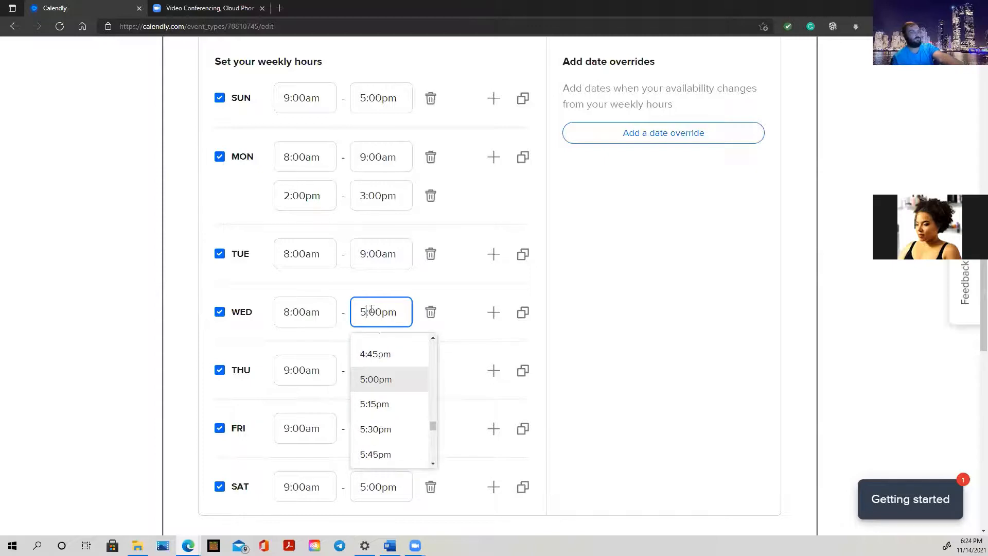
pyautogui.press('BackSpace')
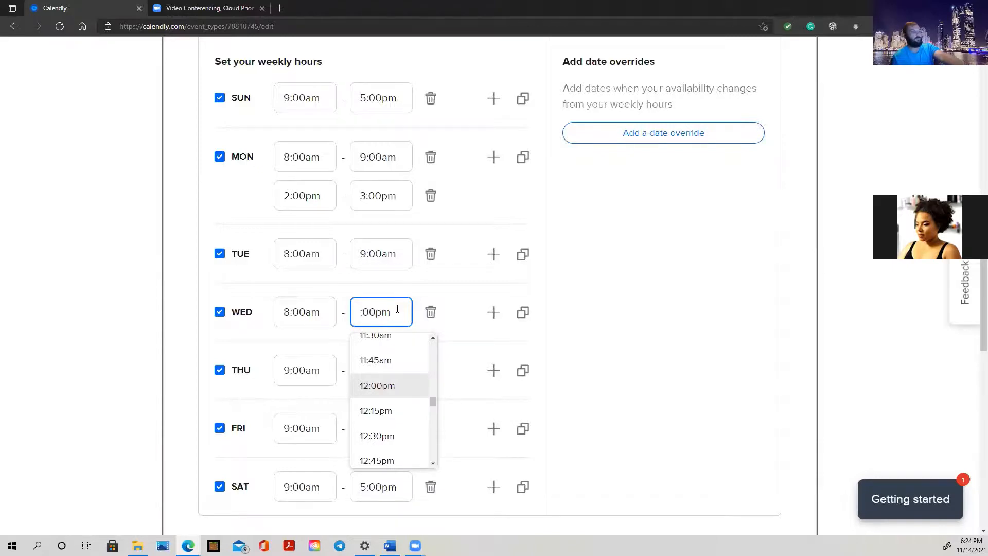
pyautogui.write('9')
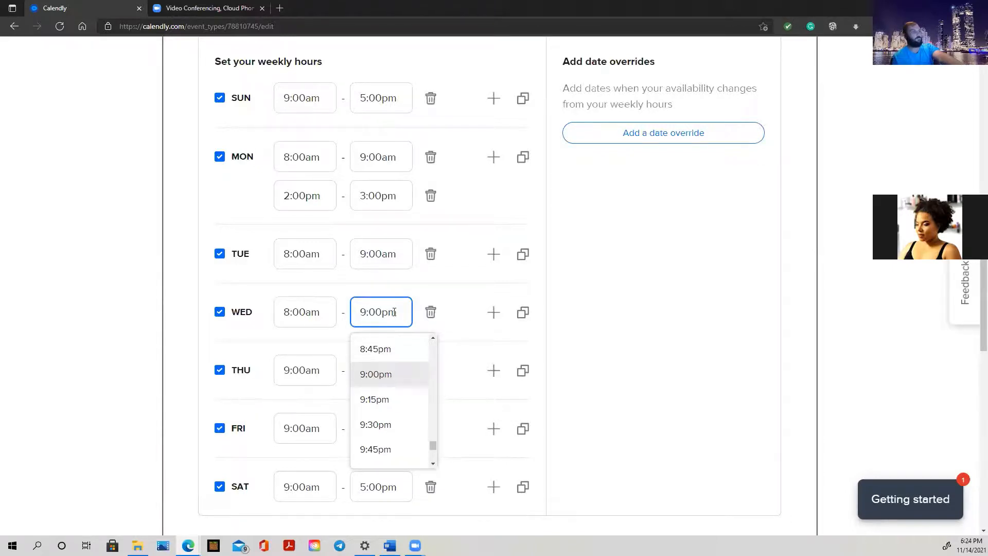
pyautogui.tripleClick(395, 312)
pyautogui.click(397, 313)
pyautogui.press('BackSpace')
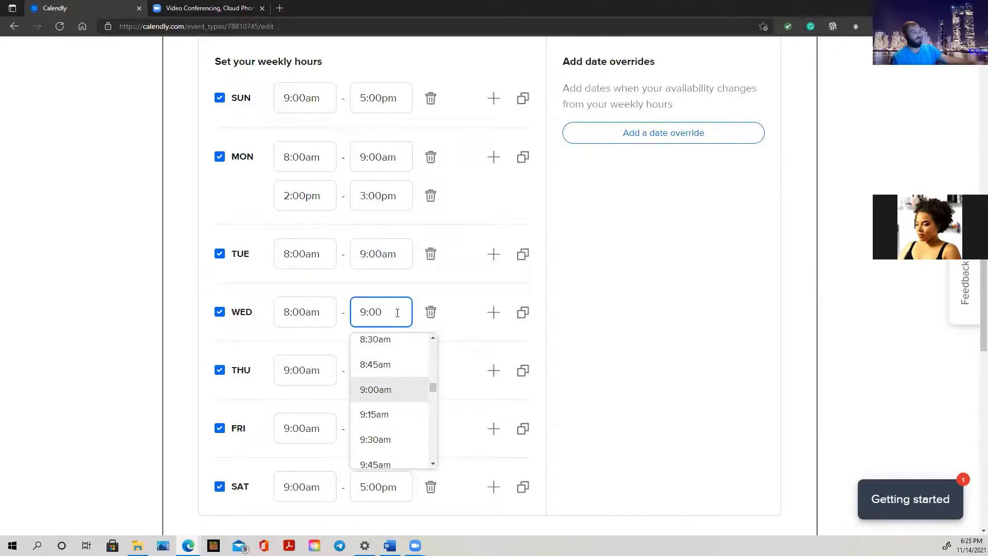
pyautogui.write('am')
pyautogui.click(394, 295)
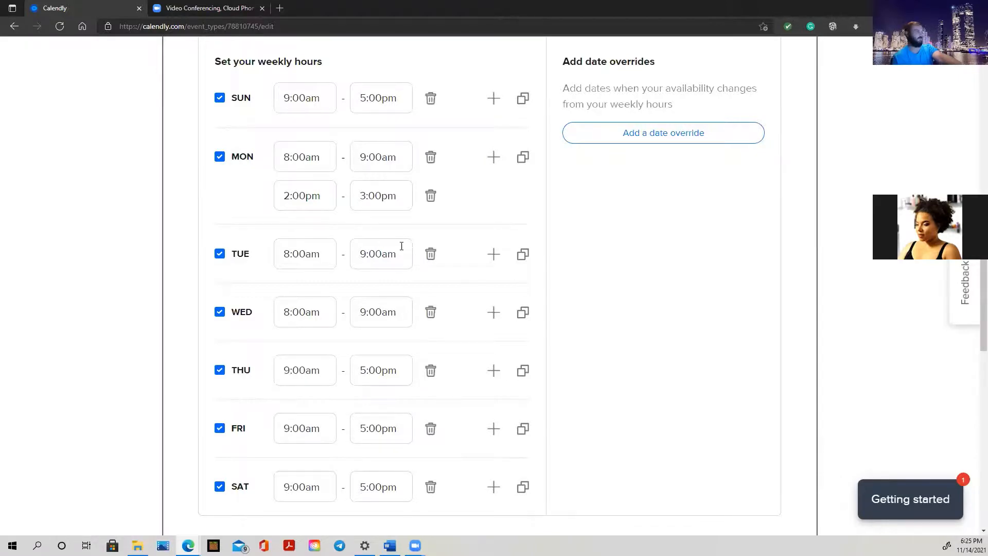
pyautogui.scroll(-5, 468, 250)
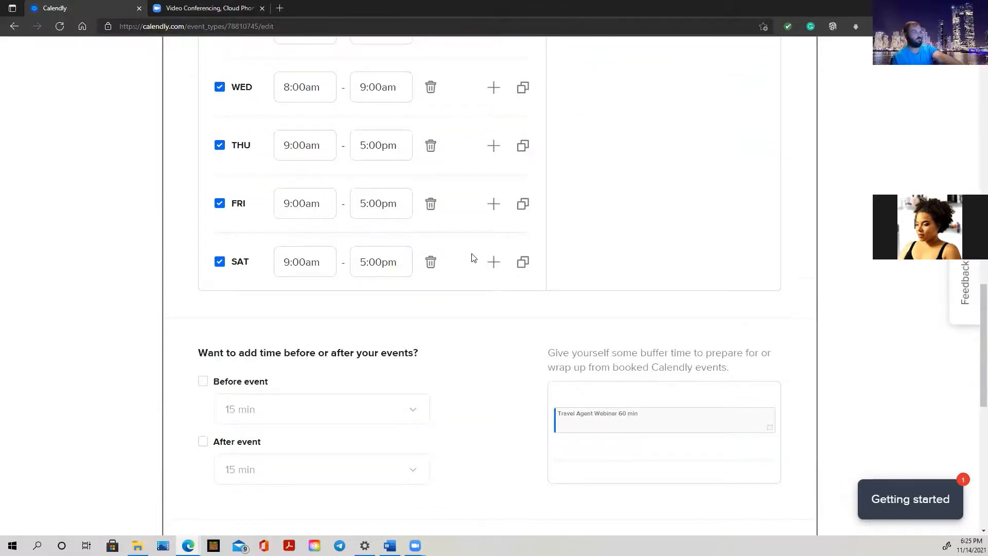
pyautogui.scroll(-6, 470, 258)
pyautogui.click(764, 315)
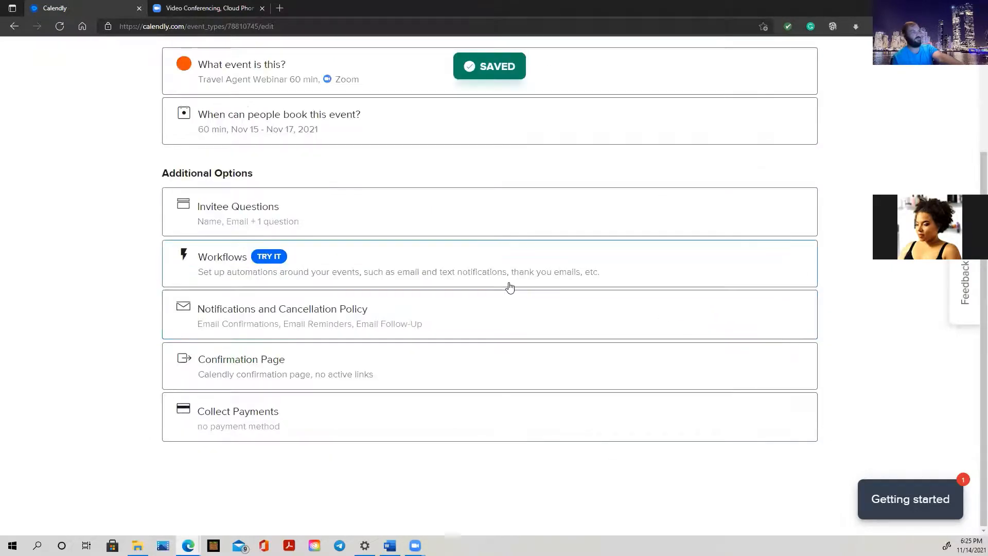
# Check the live booking page's times on November 17, 16 and 15, then return to event types
pyautogui.scroll(3, 507, 284)
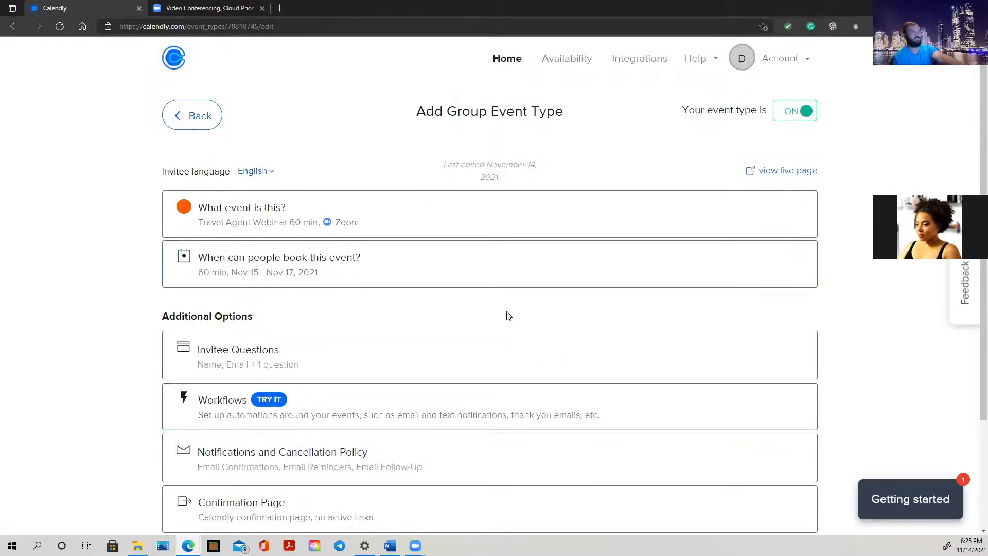
pyautogui.click(791, 176)
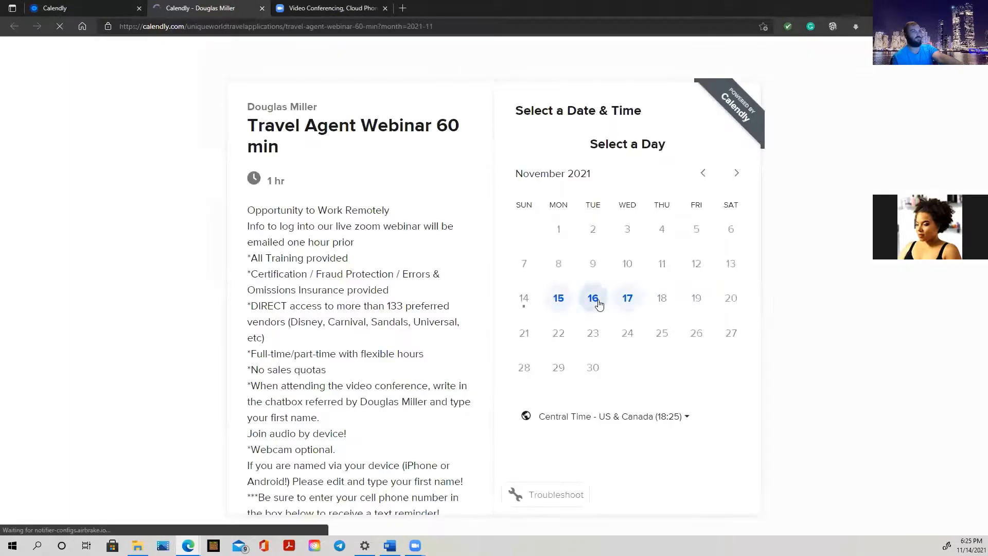
pyautogui.click(627, 298)
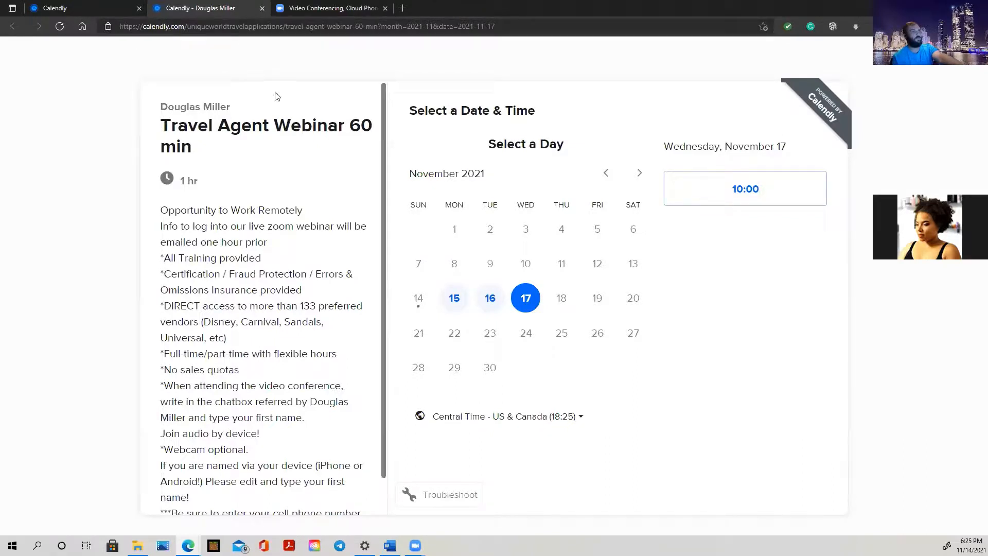
pyautogui.click(490, 296)
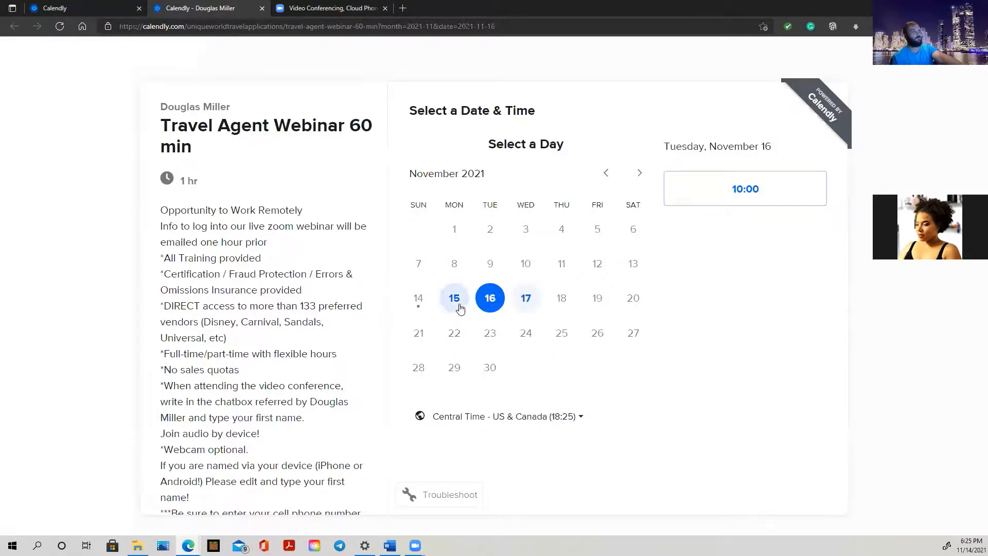
pyautogui.click(460, 308)
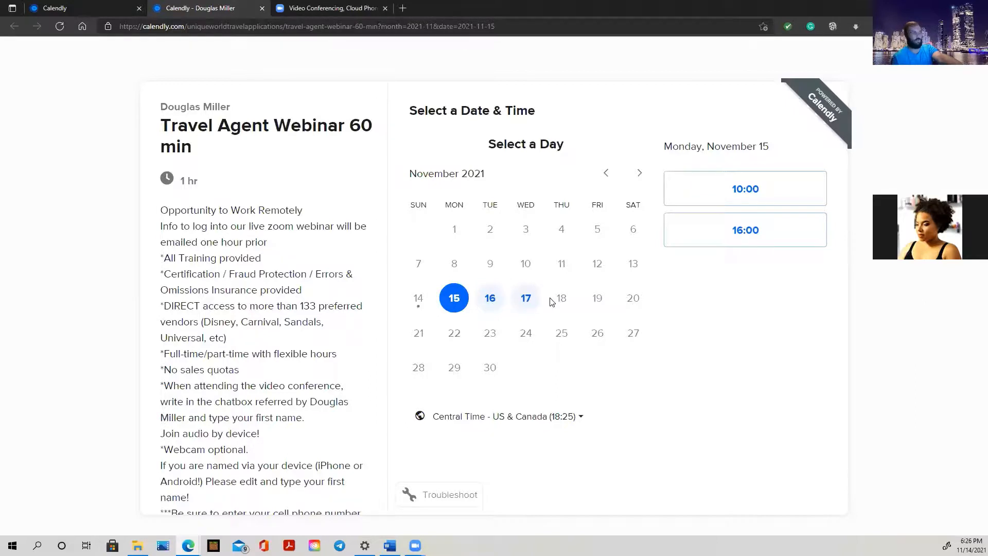
pyautogui.click(260, 11)
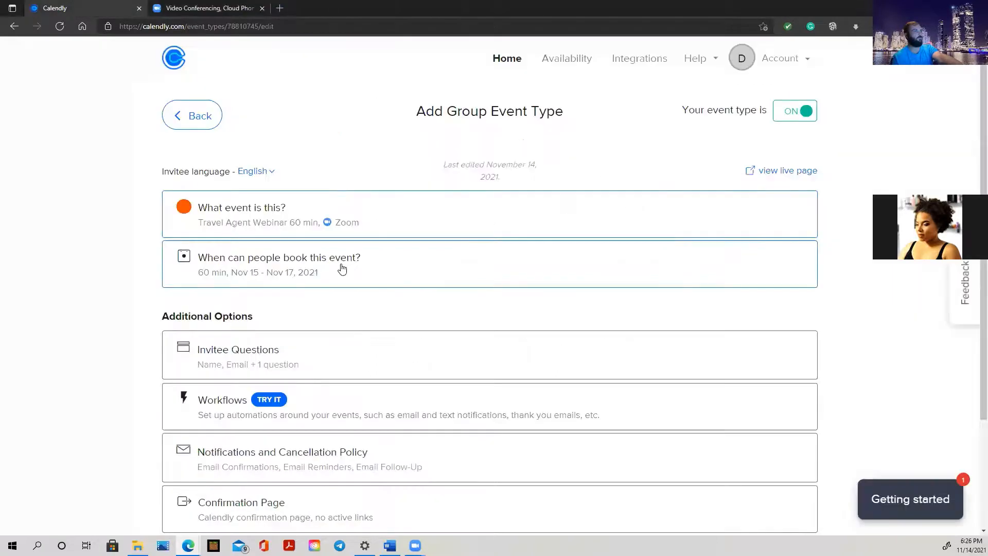
pyautogui.scroll(-2, 675, 302)
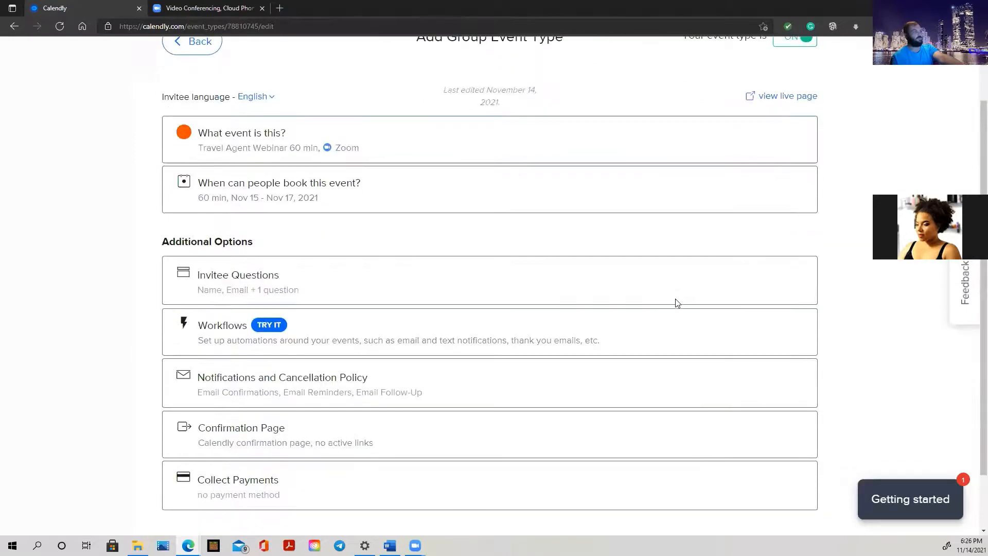
pyautogui.scroll(-2, 402, 322)
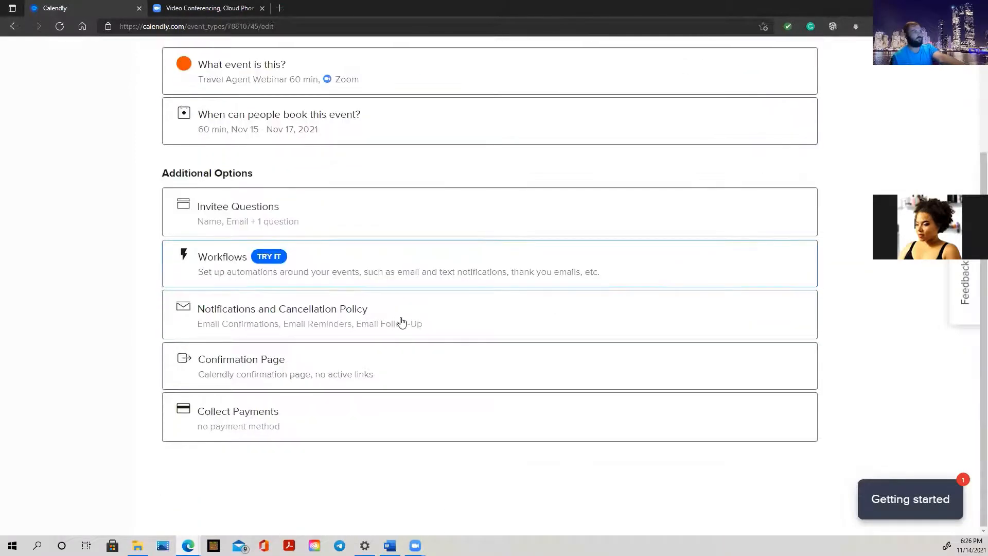
pyautogui.scroll(1, 402, 322)
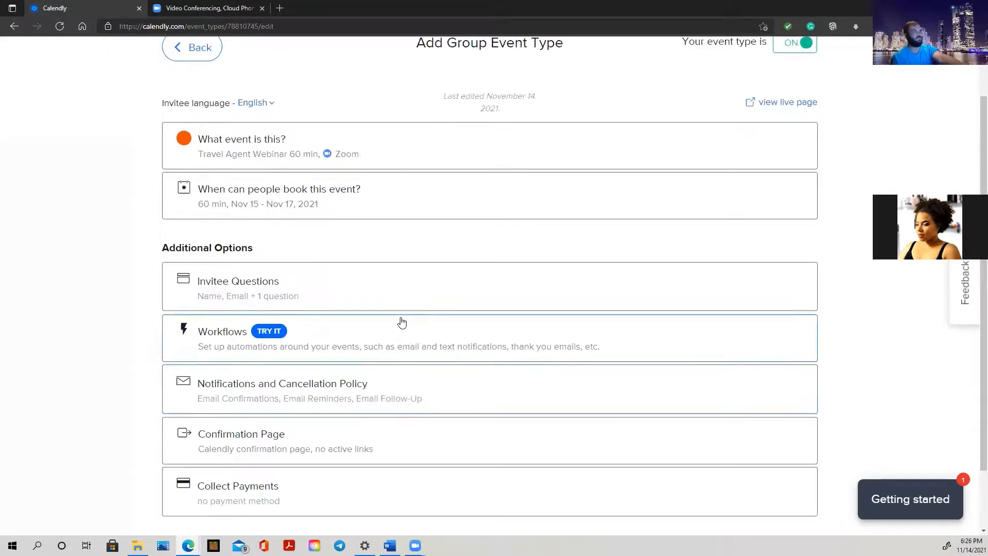
pyautogui.scroll(2, 403, 322)
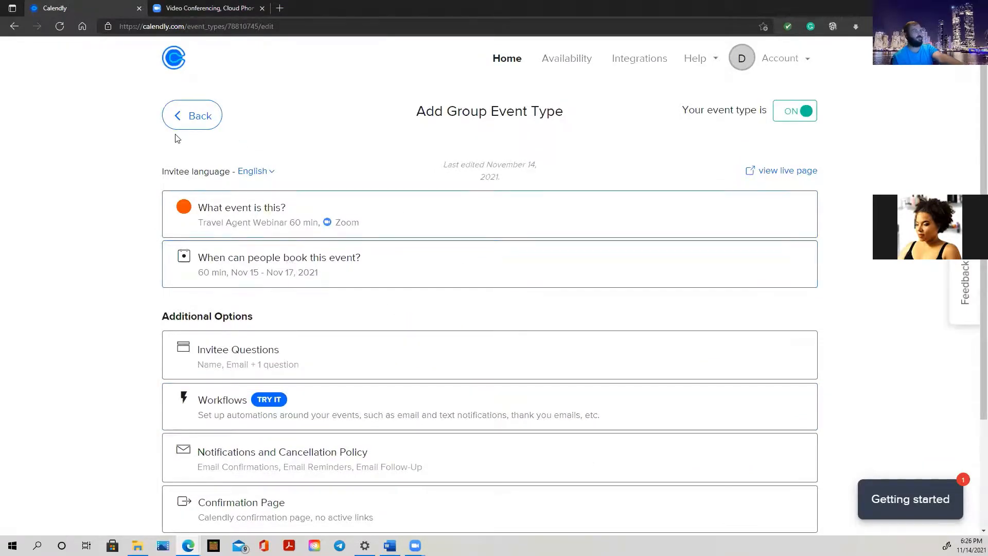
pyautogui.click(174, 114)
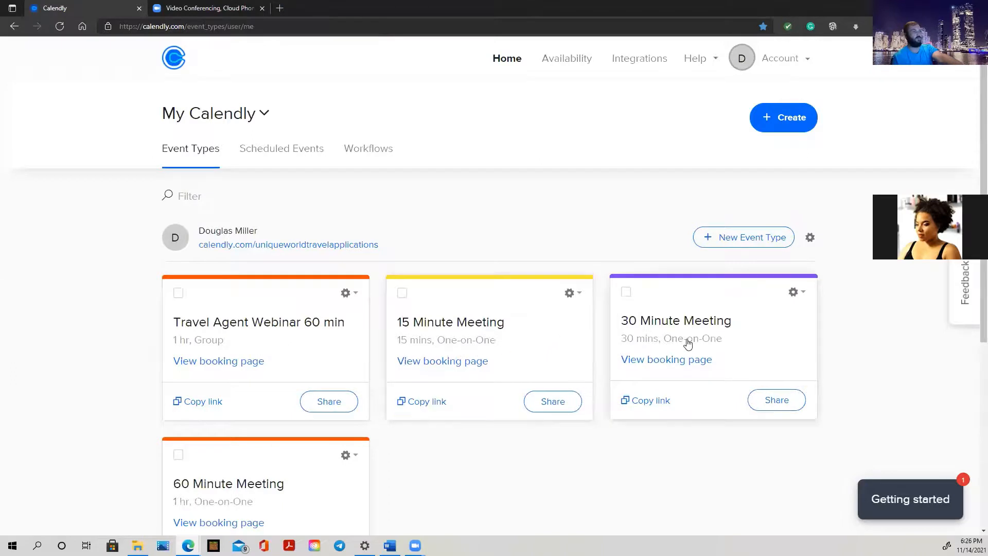
# Scroll the Event Types list to locate the Travel Agent Webinar card
pyautogui.scroll(-2, 731, 344)
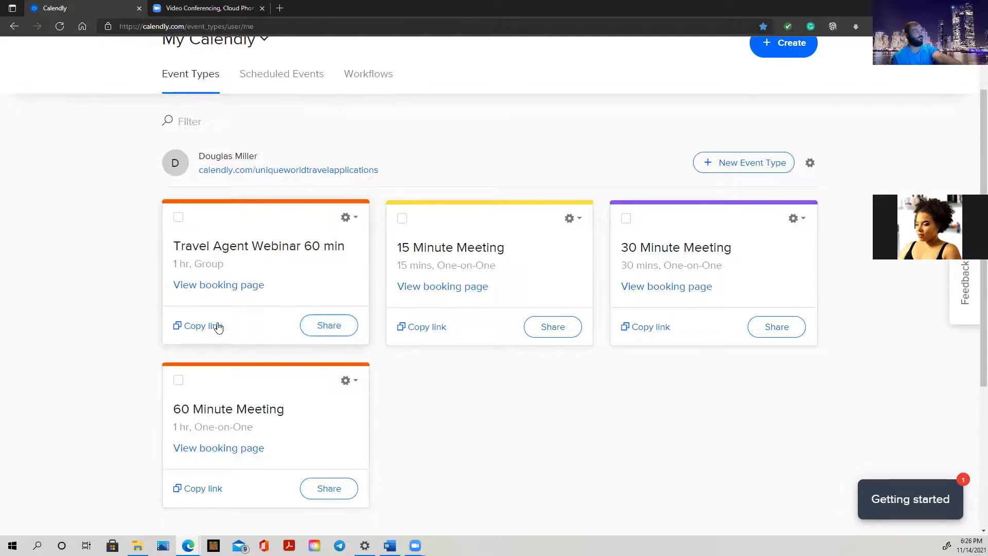
pyautogui.scroll(3, 668, 309)
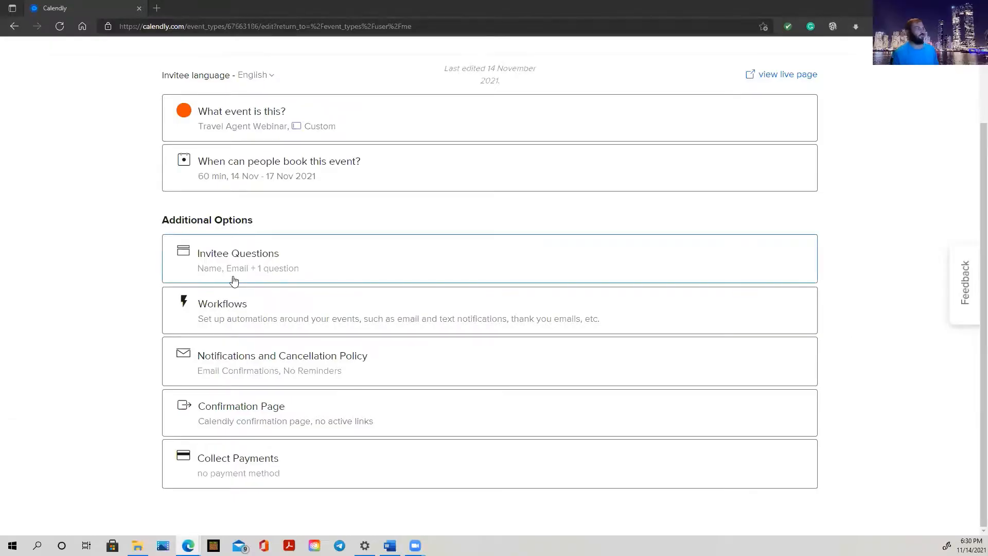
# Show the webinar's three active workflows and bring up the options for Email reminder to invitee
pyautogui.click(363, 306)
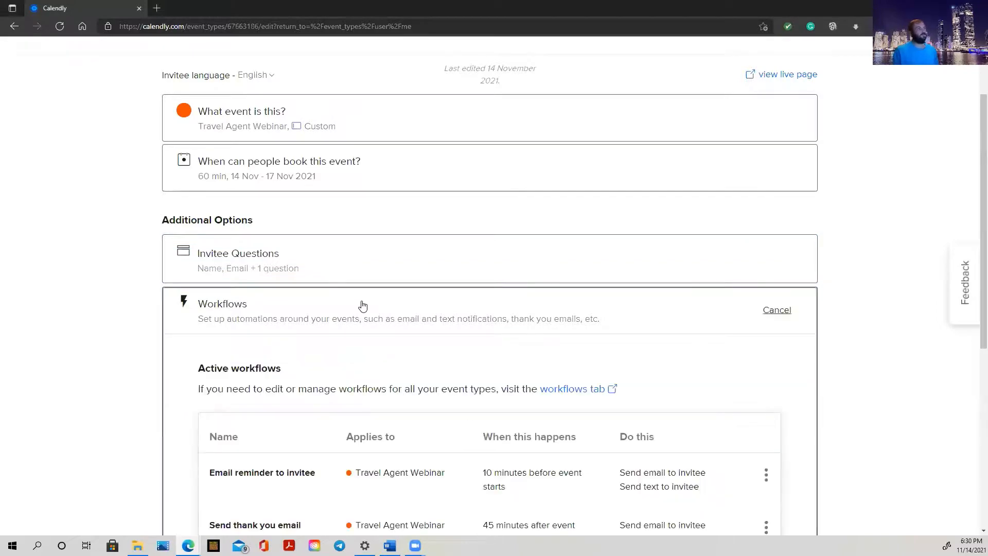
pyautogui.scroll(-1, 362, 305)
pyautogui.scroll(-1, 363, 305)
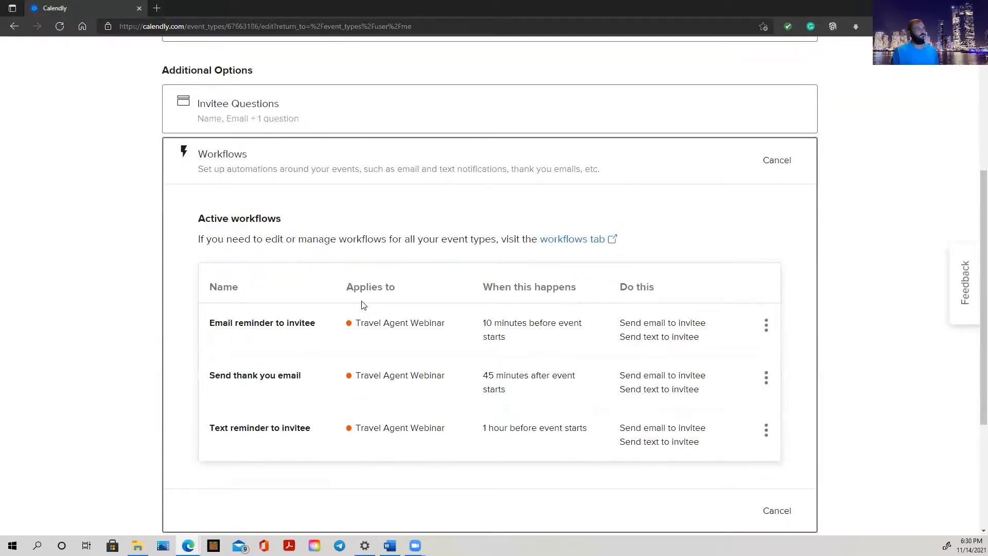
pyautogui.scroll(-3, 363, 305)
pyautogui.scroll(6, 423, 298)
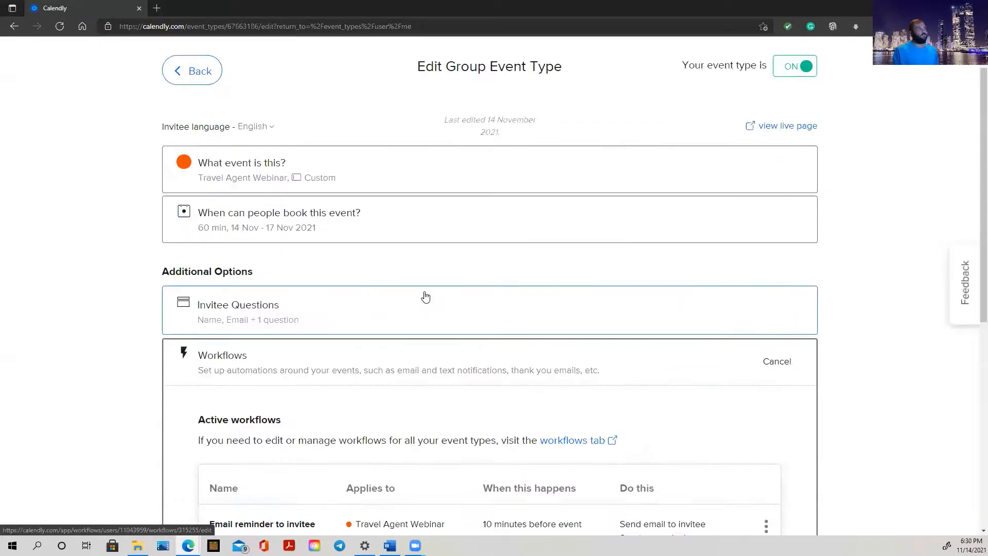
pyautogui.scroll(-8, 427, 303)
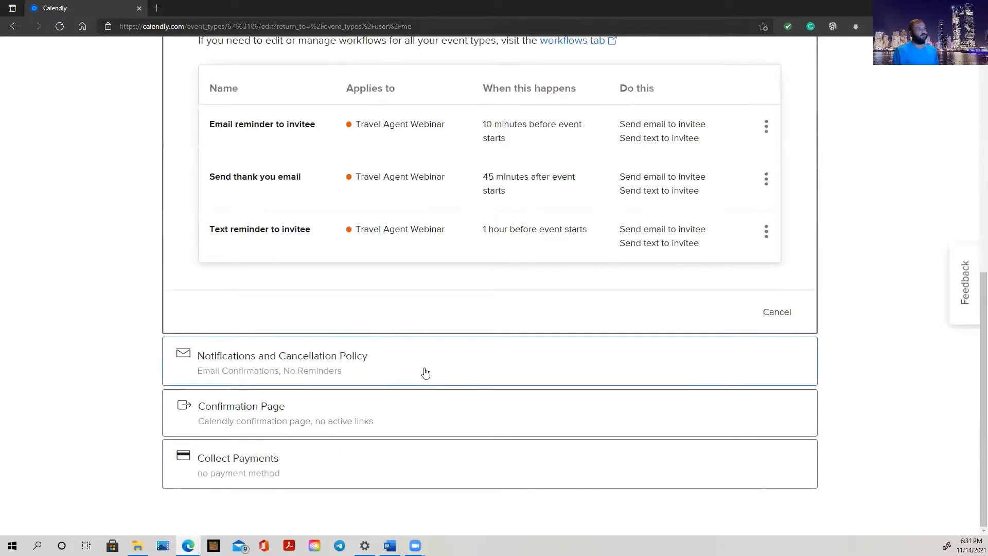
pyautogui.scroll(5, 425, 372)
pyautogui.scroll(-2, 520, 370)
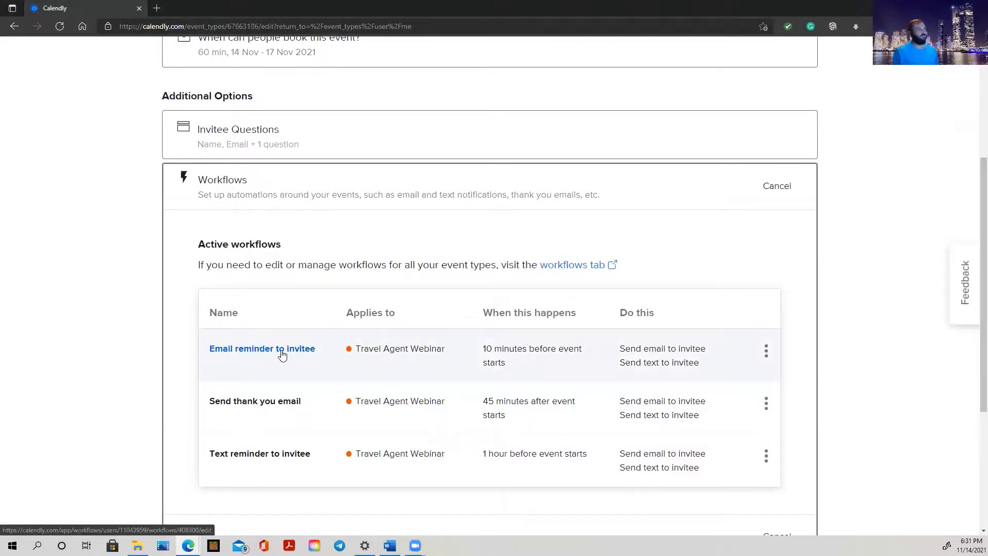
pyautogui.click(767, 352)
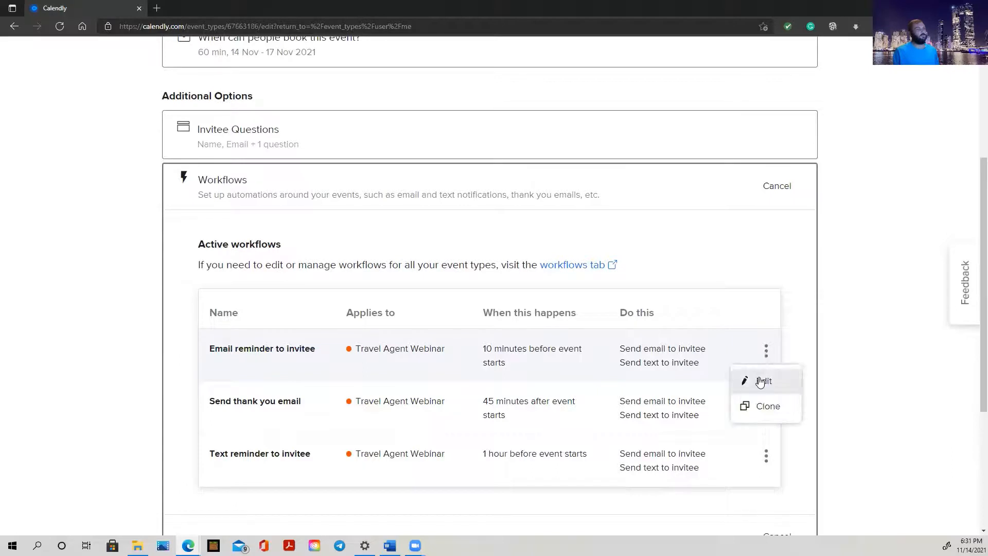
# Set the Email reminder to invitee trigger to 10 minutes before the event starts
pyautogui.click(760, 382)
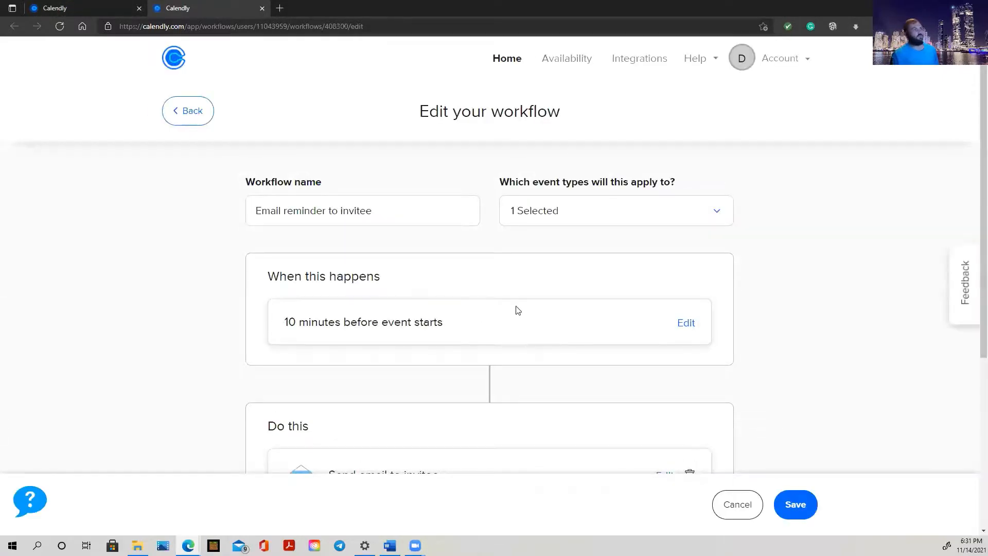
pyautogui.click(687, 323)
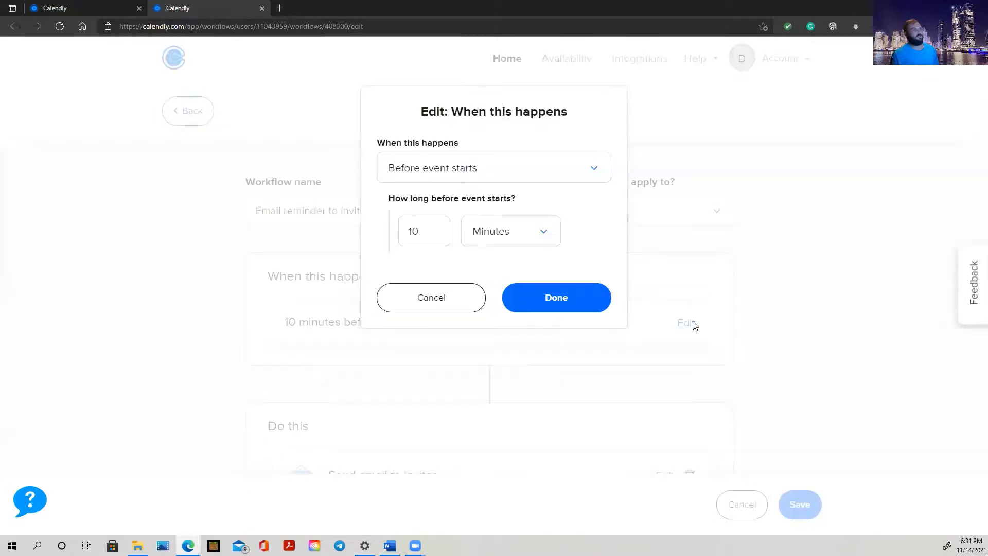
pyautogui.click(404, 182)
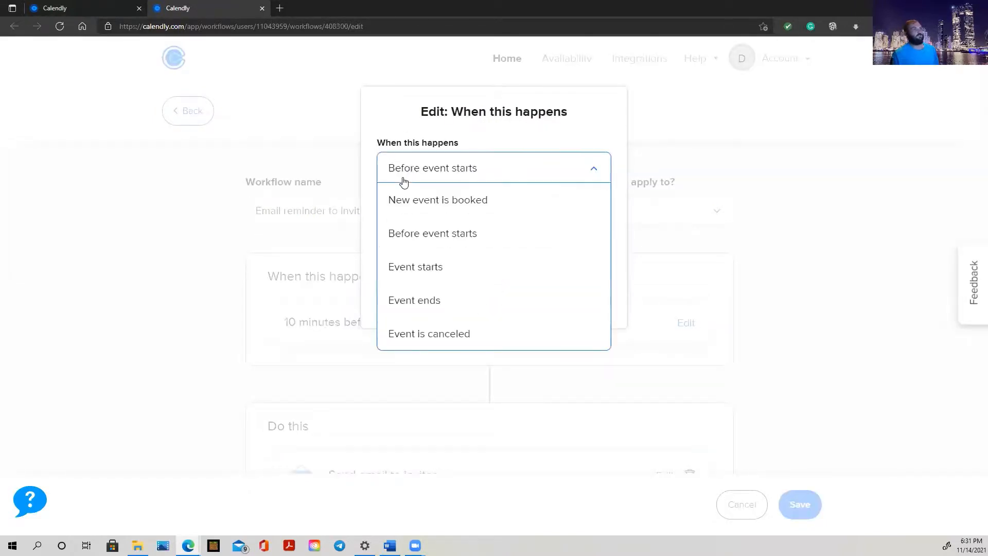
pyautogui.click(471, 233)
pyautogui.click(427, 233)
pyautogui.doubleClick(427, 233)
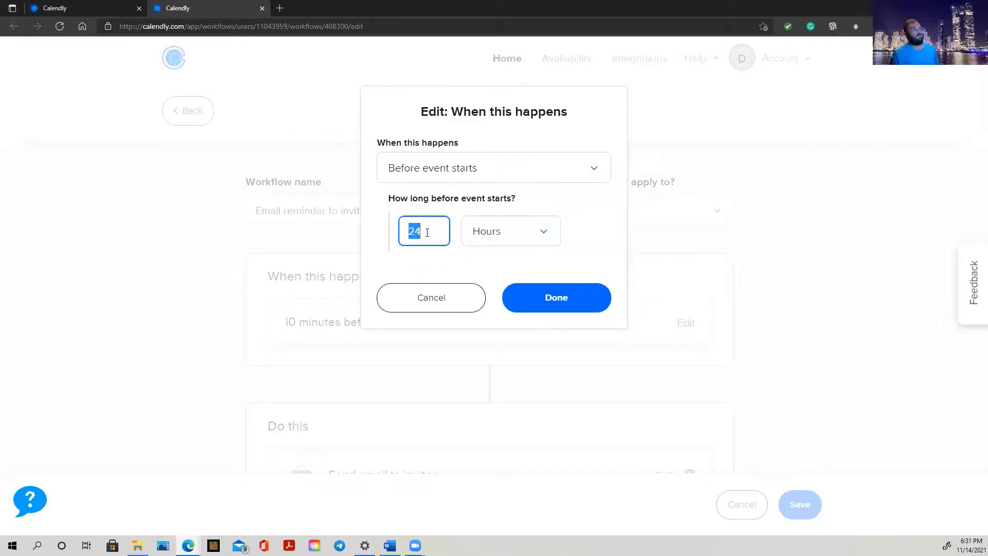
pyautogui.write('10')
pyautogui.click(495, 227)
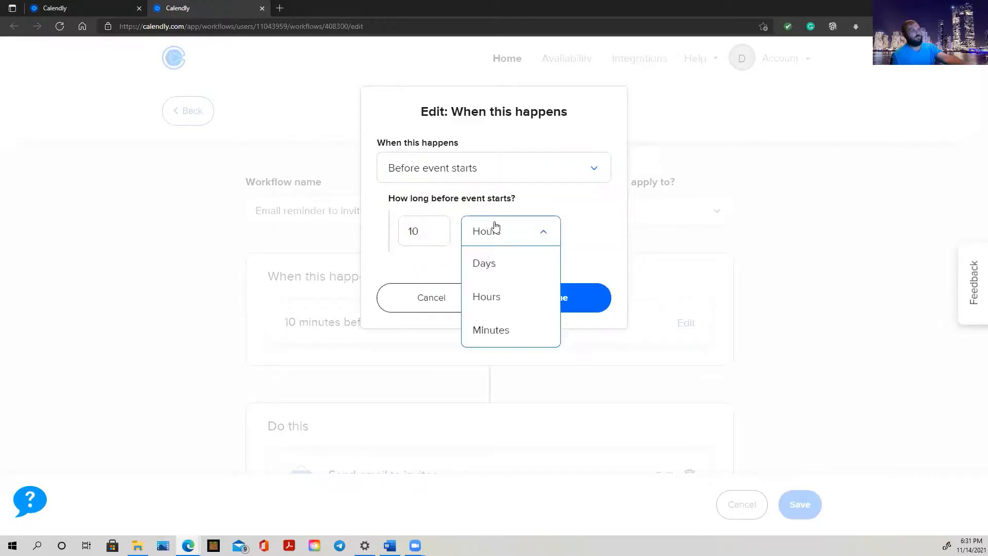
pyautogui.click(498, 332)
pyautogui.click(589, 302)
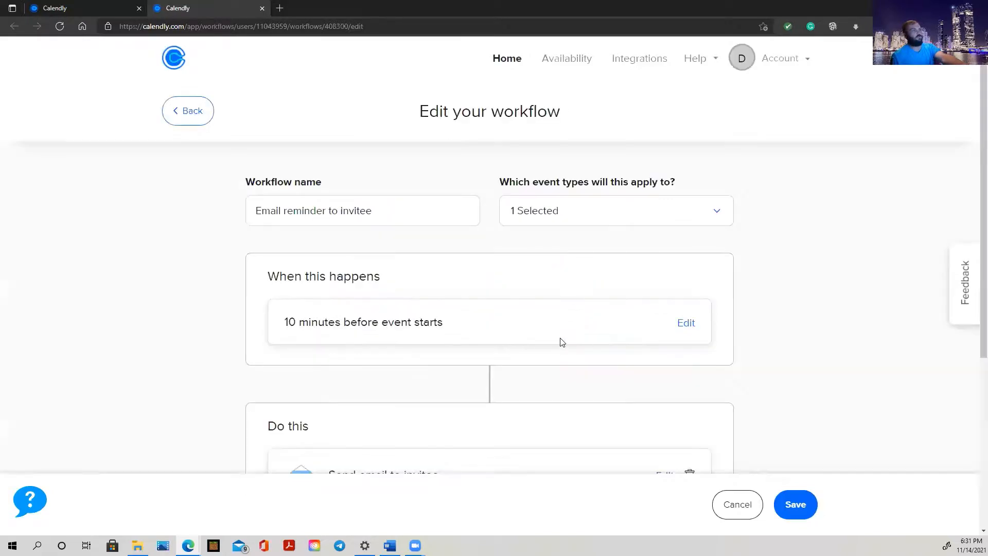
pyautogui.scroll(-3, 404, 264)
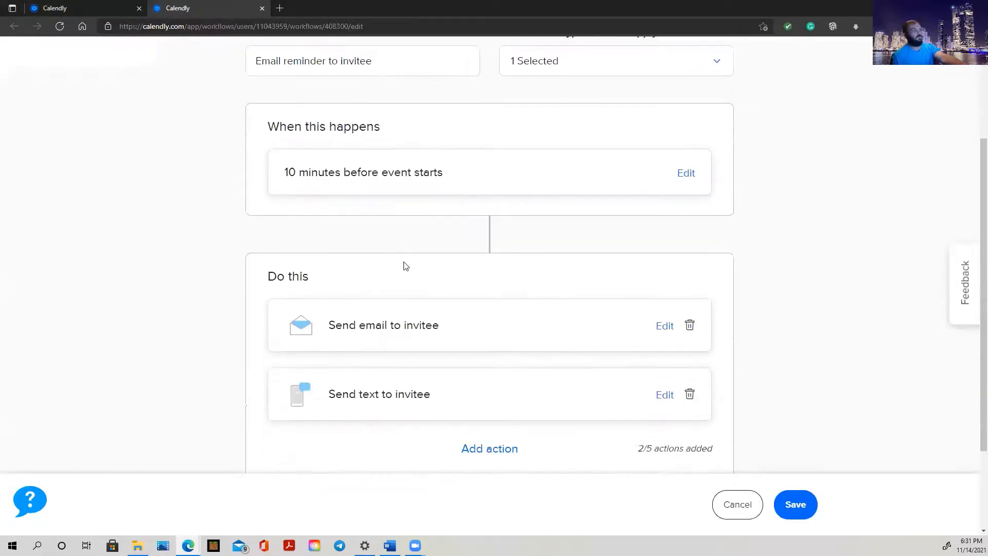
pyautogui.scroll(3, 681, 213)
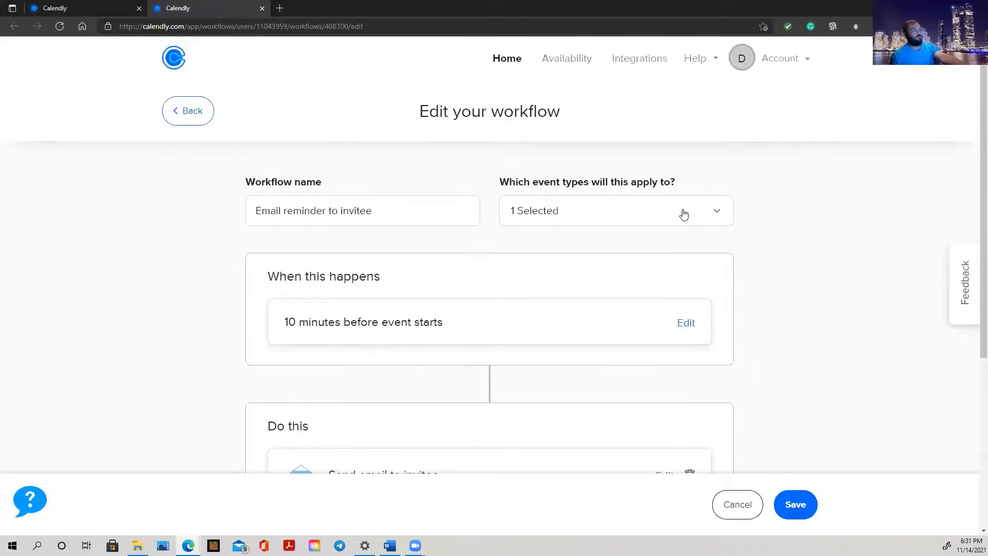
pyautogui.scroll(-4, 684, 214)
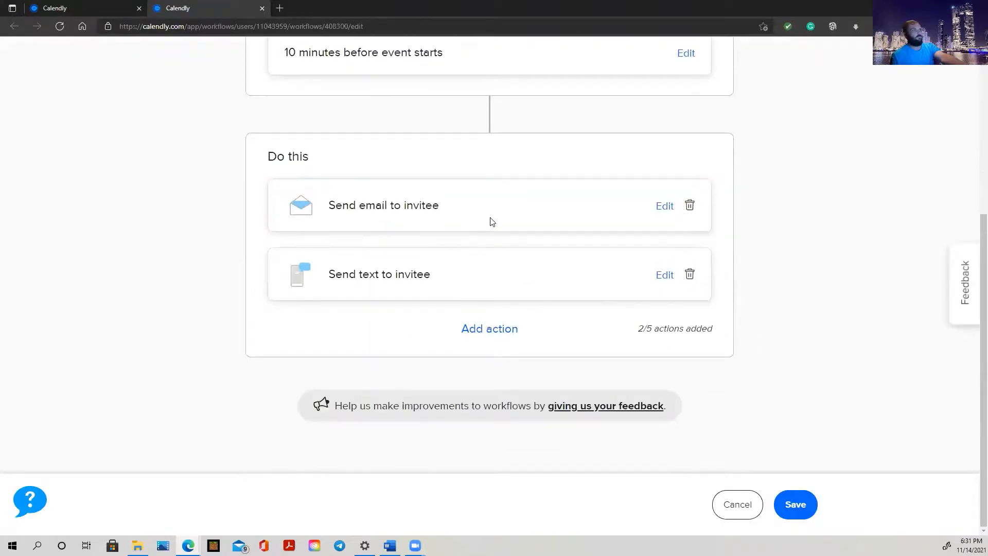
# Review the reminder email's webinar content and confirm the email action
pyautogui.click(665, 210)
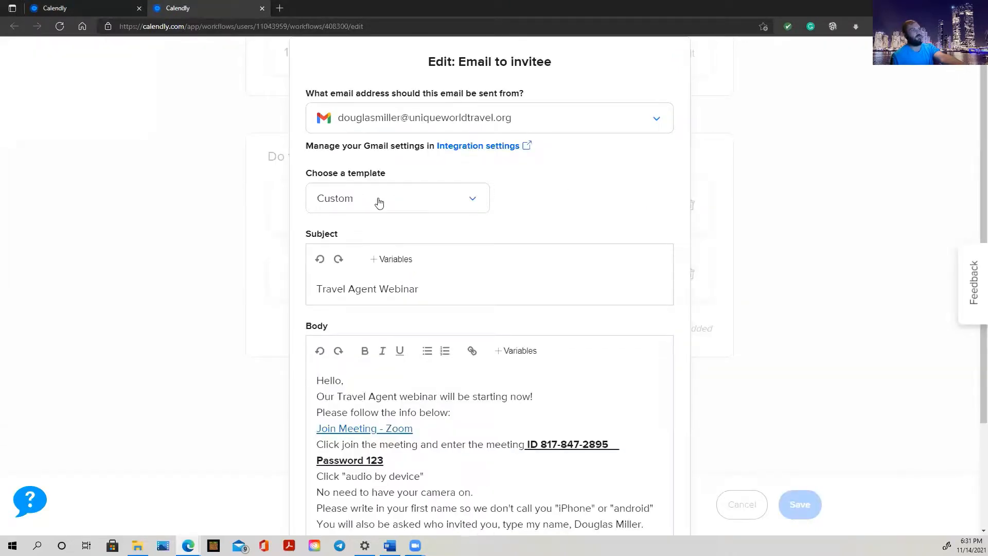
pyautogui.scroll(-3, 380, 202)
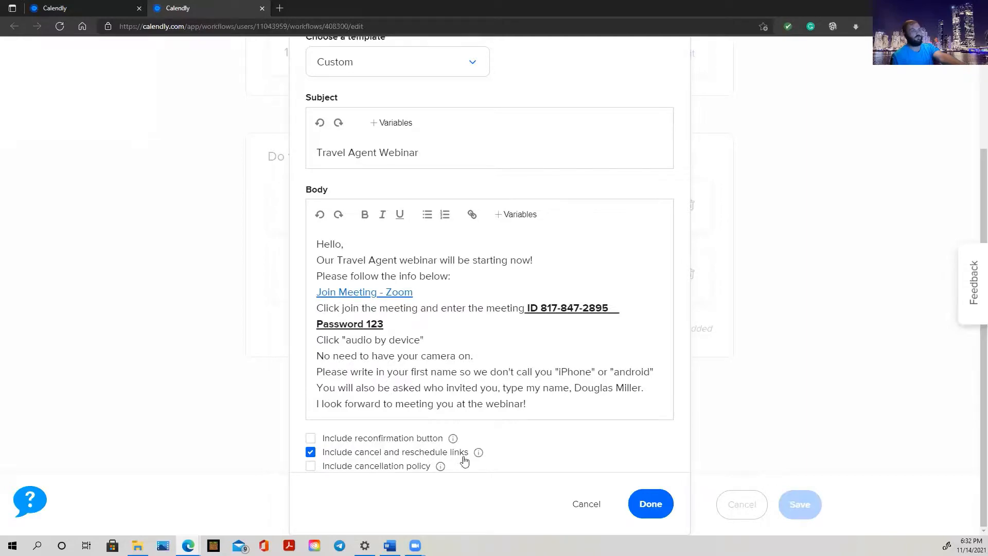
pyautogui.scroll(1, 583, 288)
pyautogui.scroll(3, 583, 288)
pyautogui.scroll(-4, 584, 309)
pyautogui.click(651, 505)
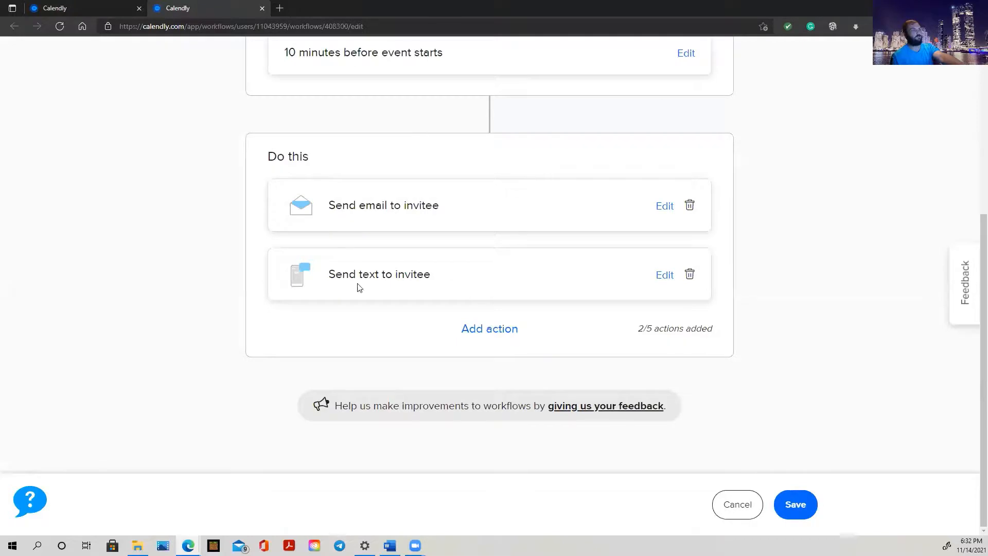
pyautogui.click(664, 275)
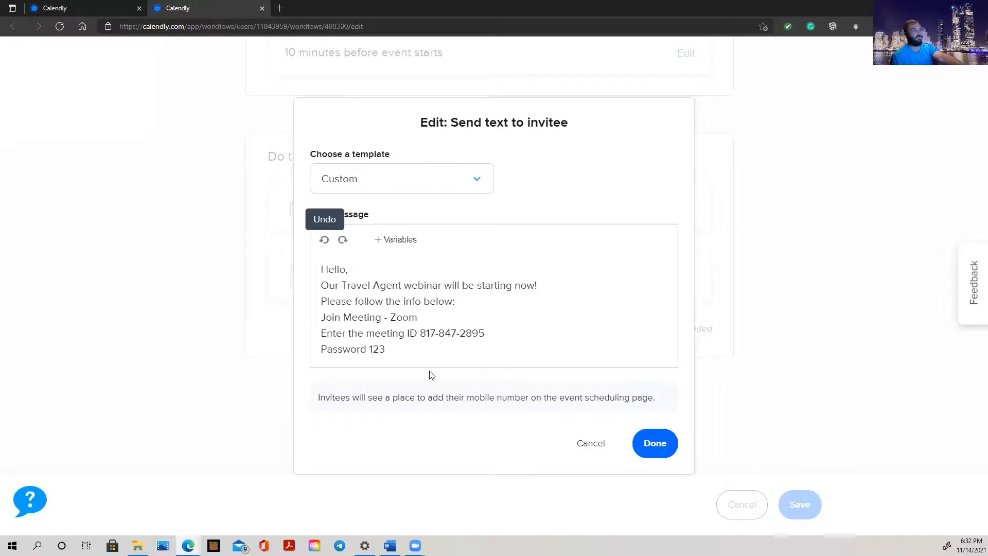
pyautogui.click(665, 439)
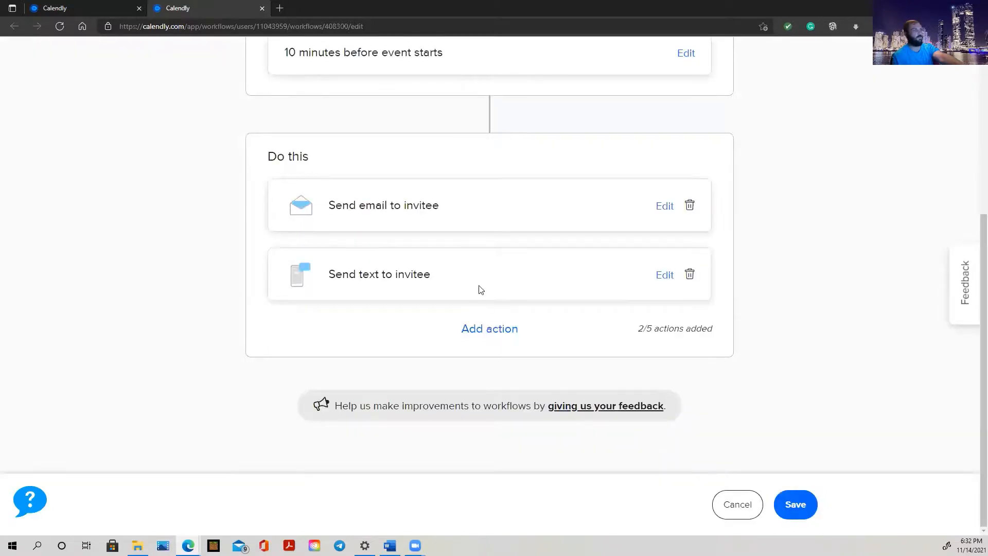
pyautogui.scroll(5, 478, 290)
pyautogui.scroll(-5, 477, 290)
pyautogui.scroll(5, 492, 251)
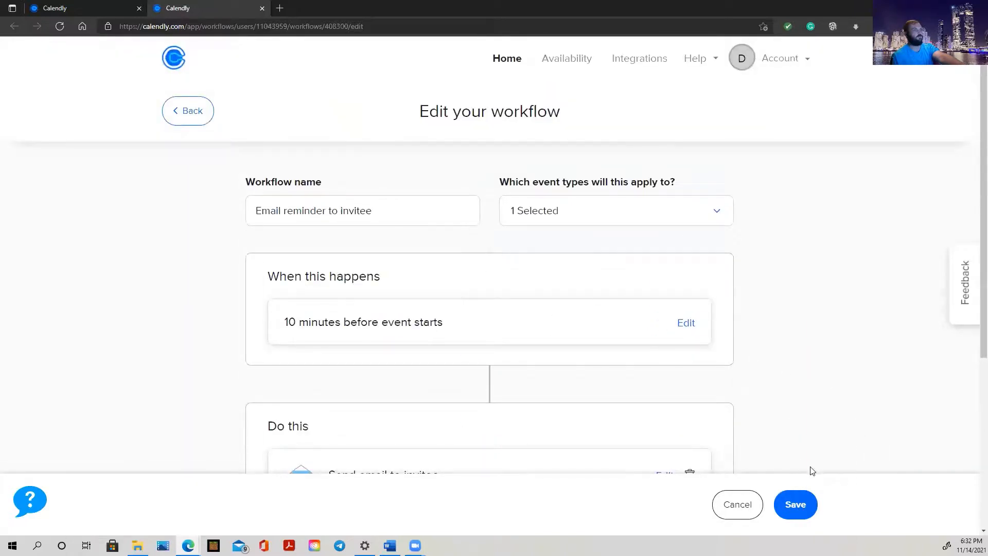
# Keep Travel Agent Webinar applied as the workflow's event type, leaving the name unchanged
pyautogui.click(590, 226)
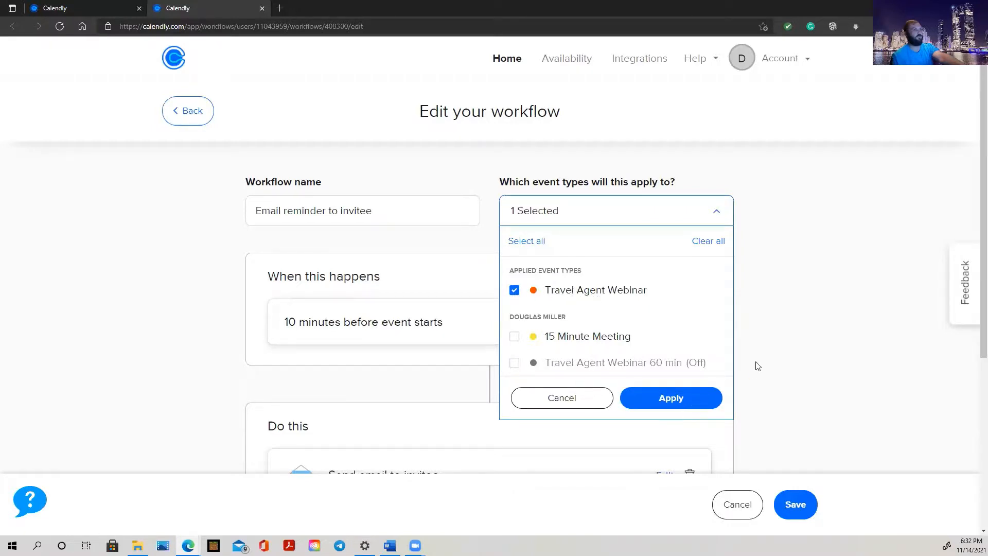
pyautogui.click(674, 401)
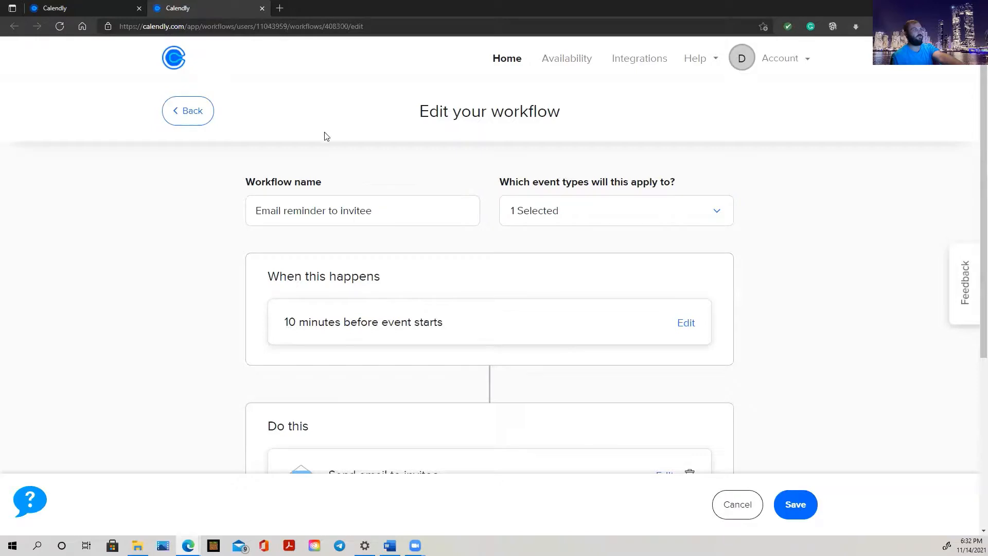
pyautogui.click(387, 211)
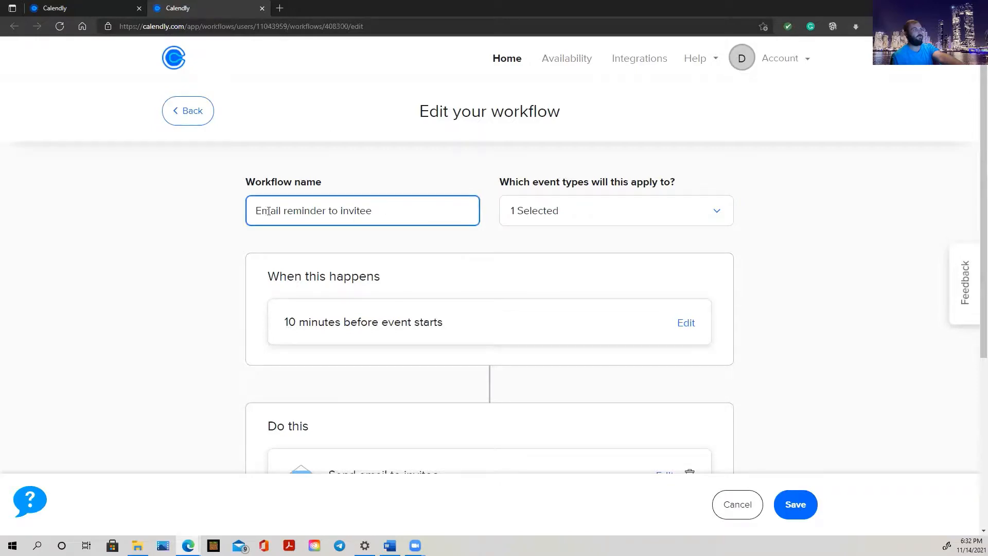
pyautogui.click(784, 373)
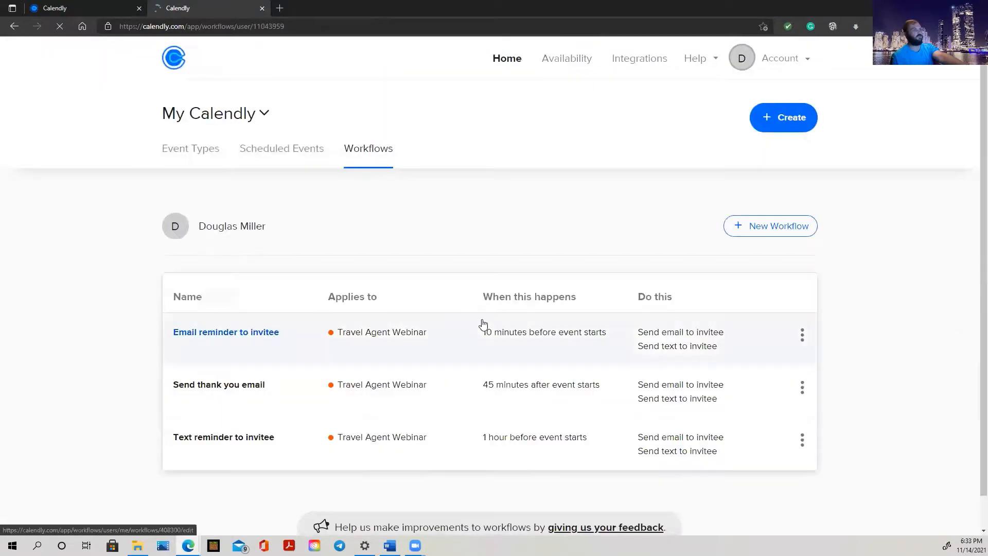
# Open the Send thank you email workflow's edit page and check it applies only to Travel Agent Webinar
pyautogui.click(803, 389)
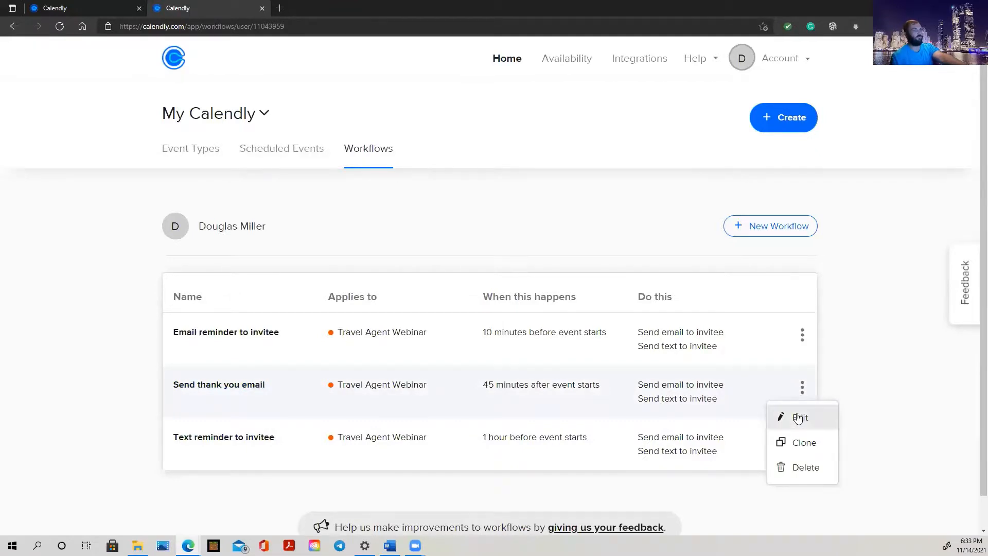
pyautogui.click(798, 416)
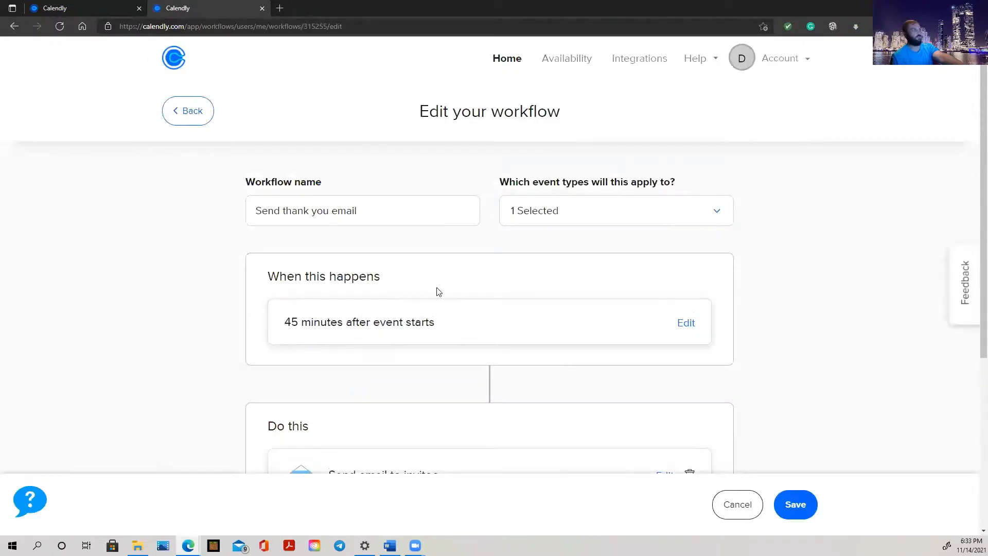
pyautogui.click(417, 211)
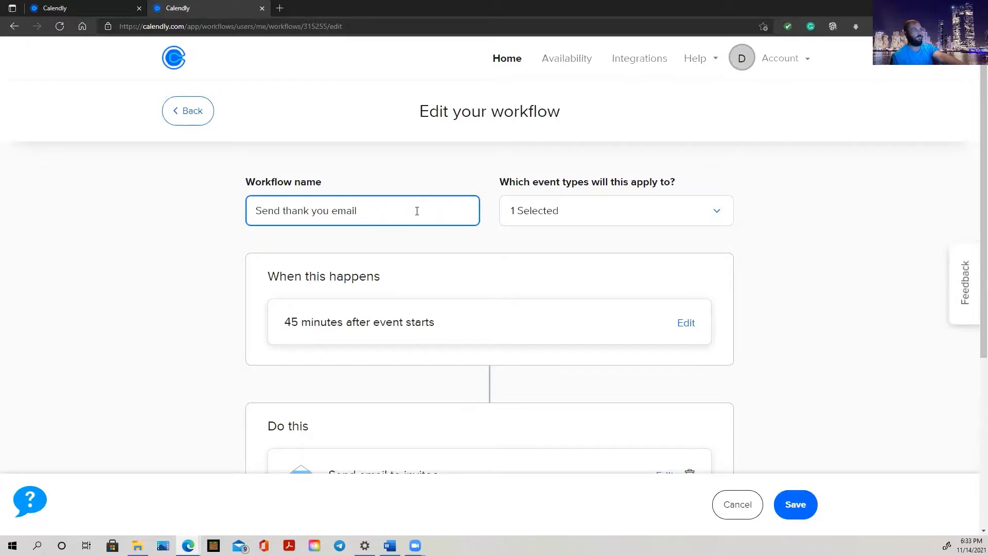
pyautogui.click(657, 215)
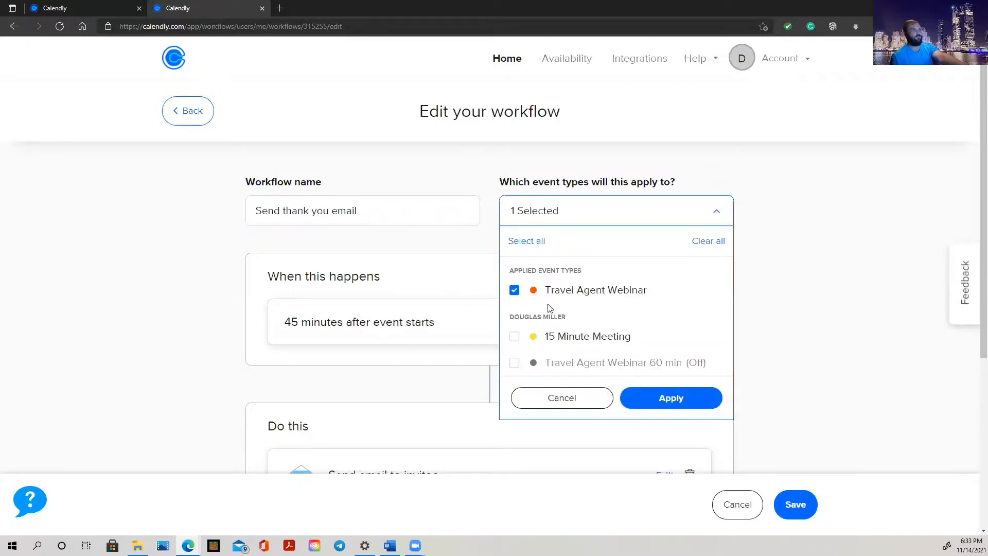
pyautogui.click(849, 252)
pyautogui.scroll(-1, 428, 294)
pyautogui.scroll(-1, 426, 294)
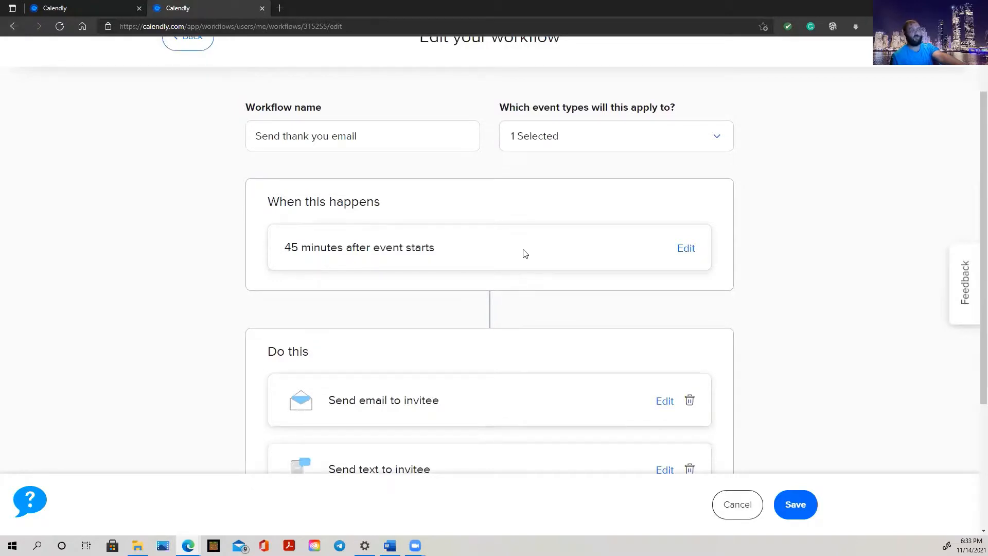
pyautogui.click(687, 249)
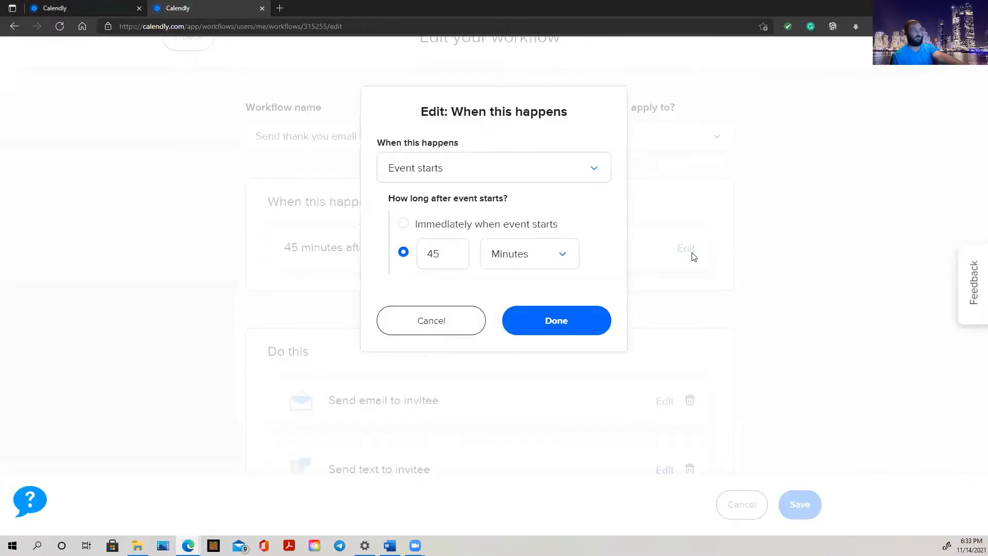
pyautogui.click(556, 167)
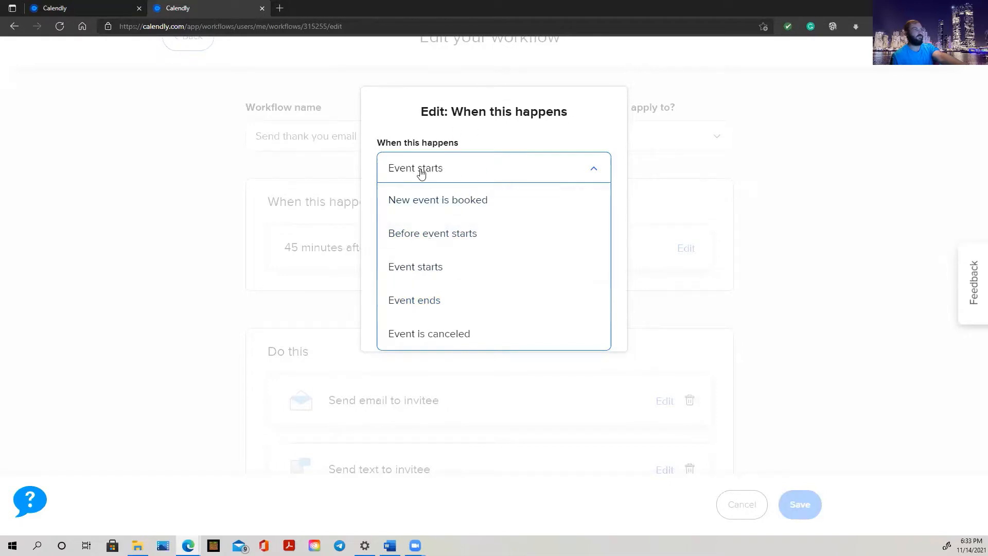
pyautogui.click(704, 180)
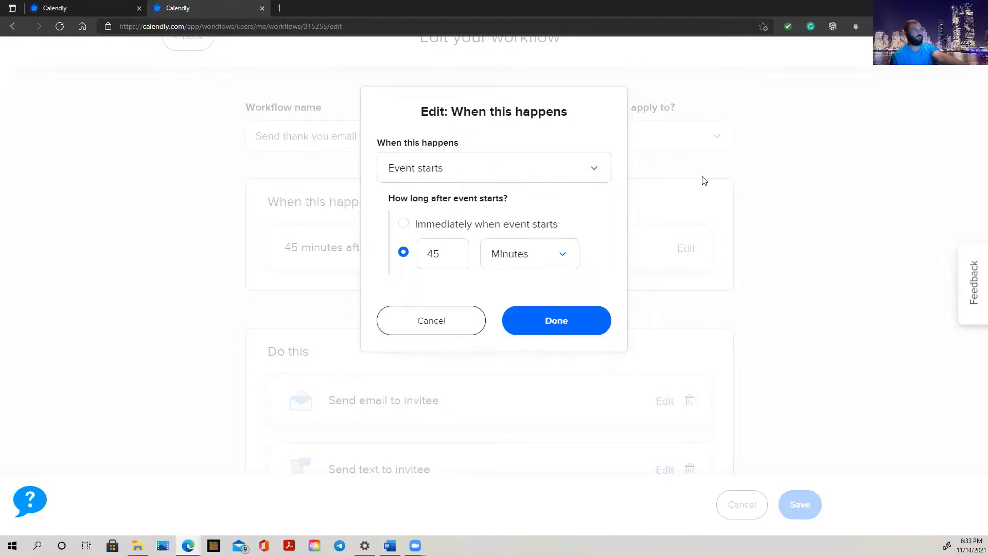
pyautogui.click(441, 332)
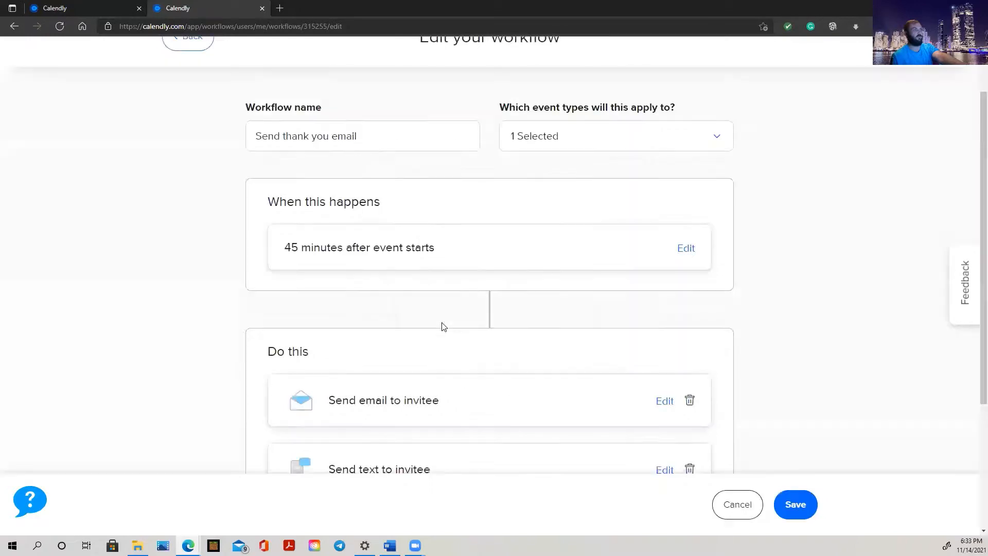
pyautogui.scroll(-4, 509, 308)
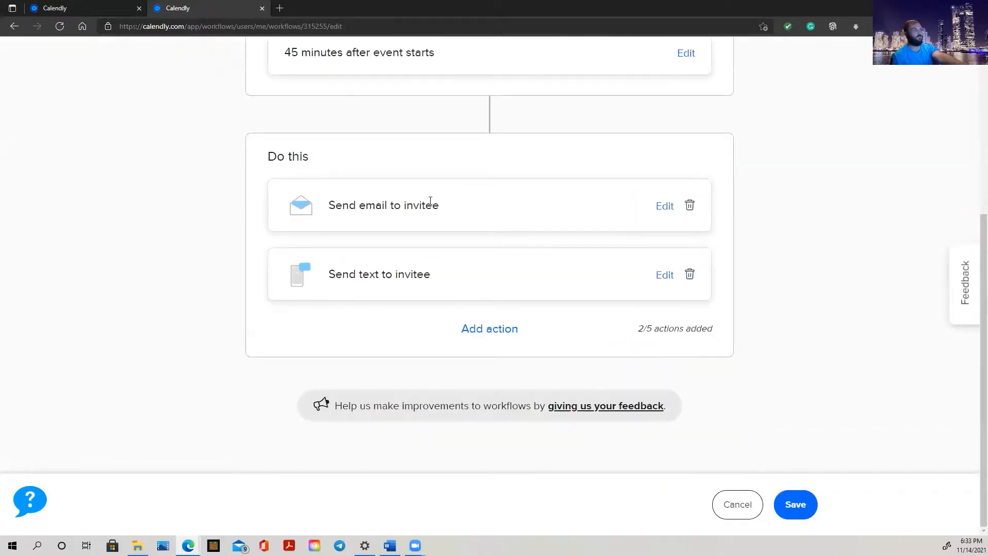
pyautogui.click(664, 207)
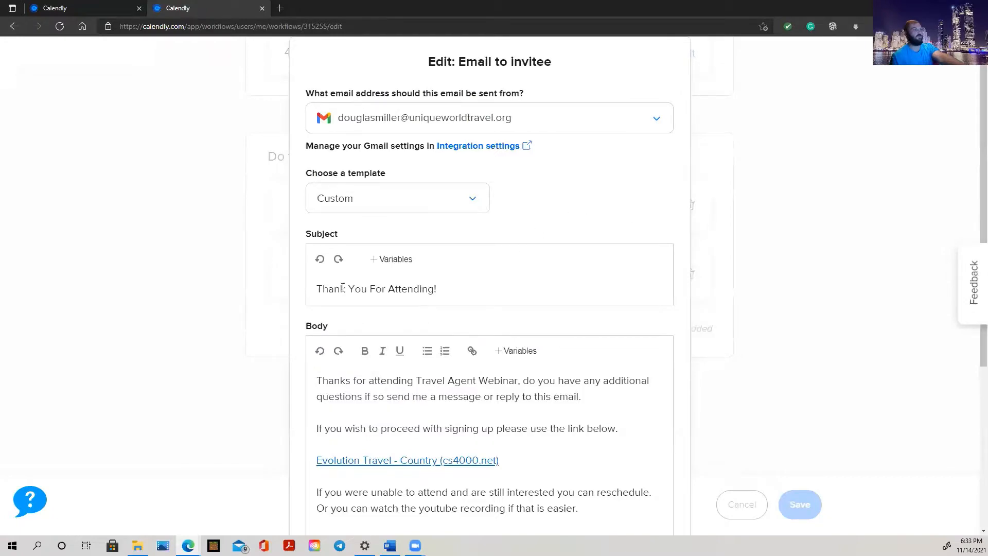
pyautogui.scroll(-4, 455, 290)
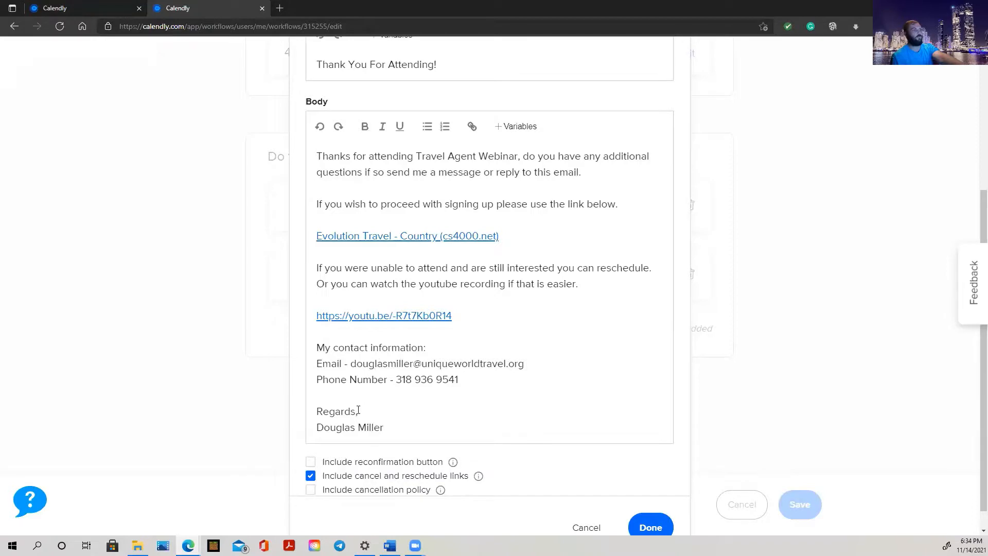
pyautogui.scroll(-1, 547, 395)
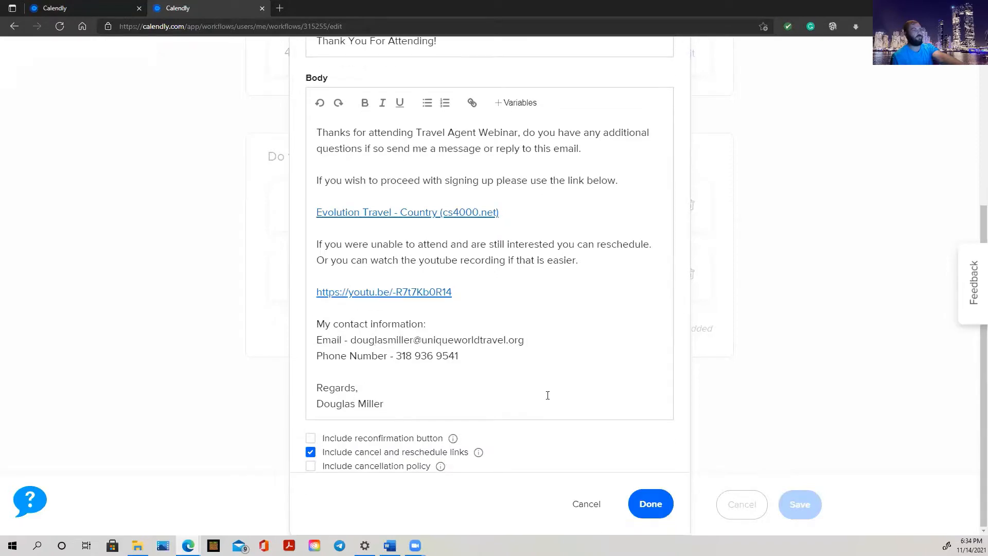
pyautogui.click(585, 504)
# Review the thank-you text message, keep the Custom template, and close it unchanged
pyautogui.click(665, 275)
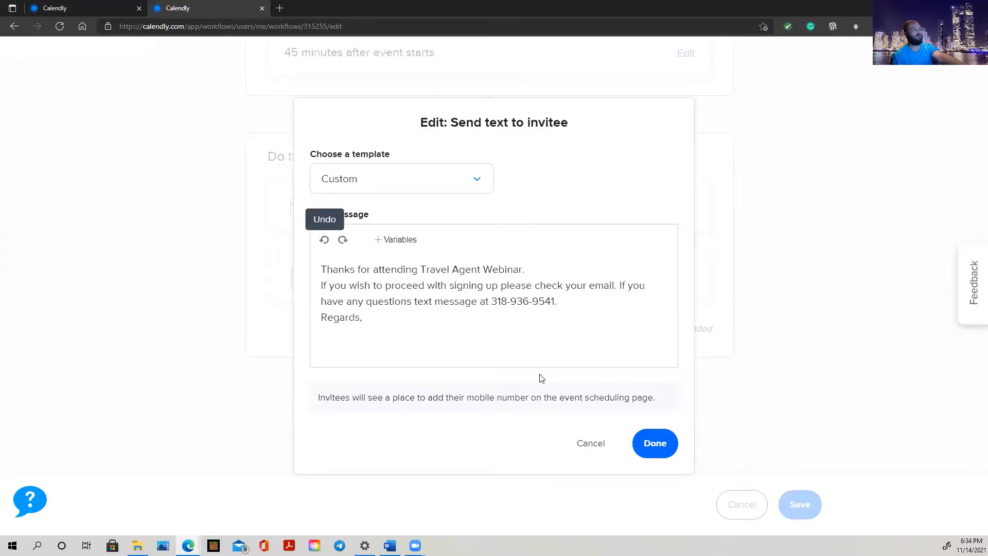
pyautogui.click(409, 186)
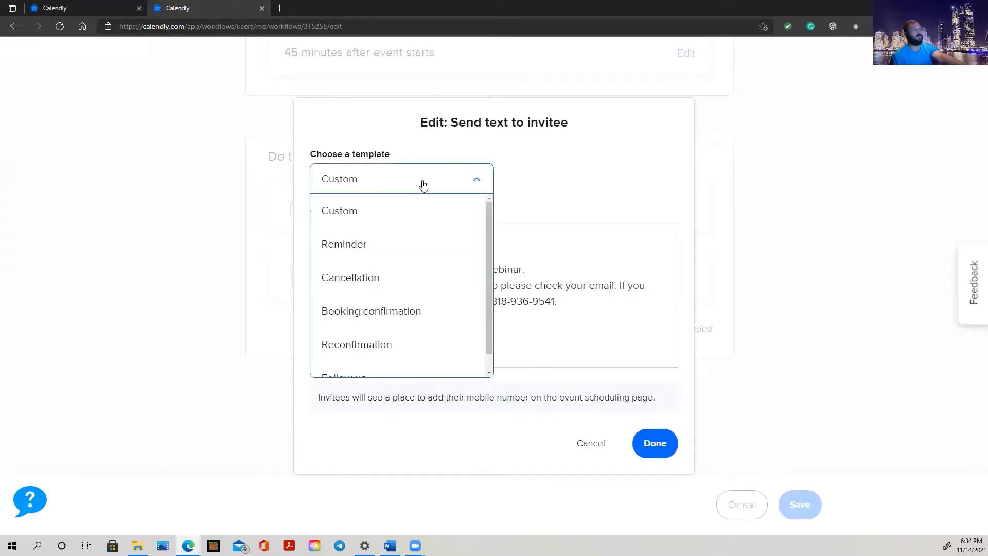
pyautogui.click(617, 170)
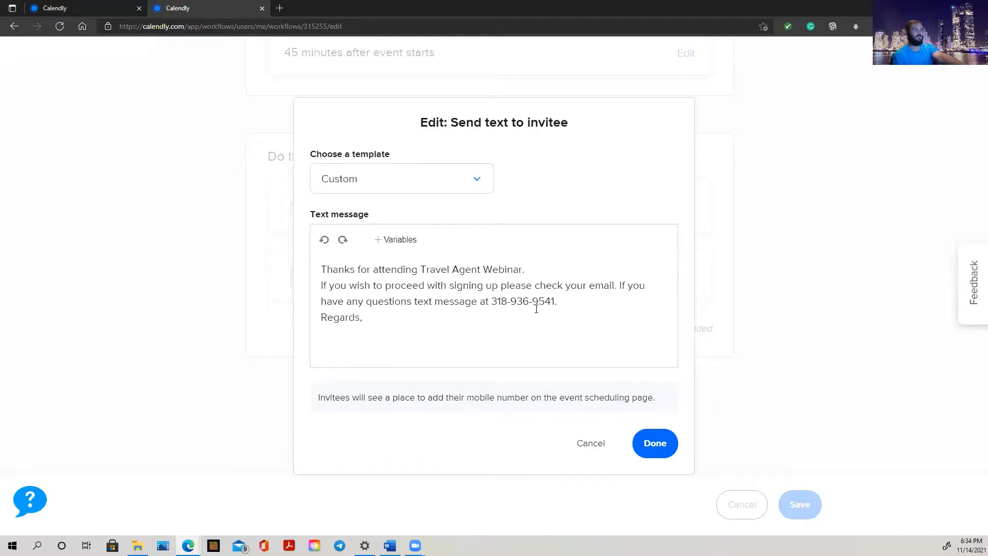
pyautogui.click(591, 443)
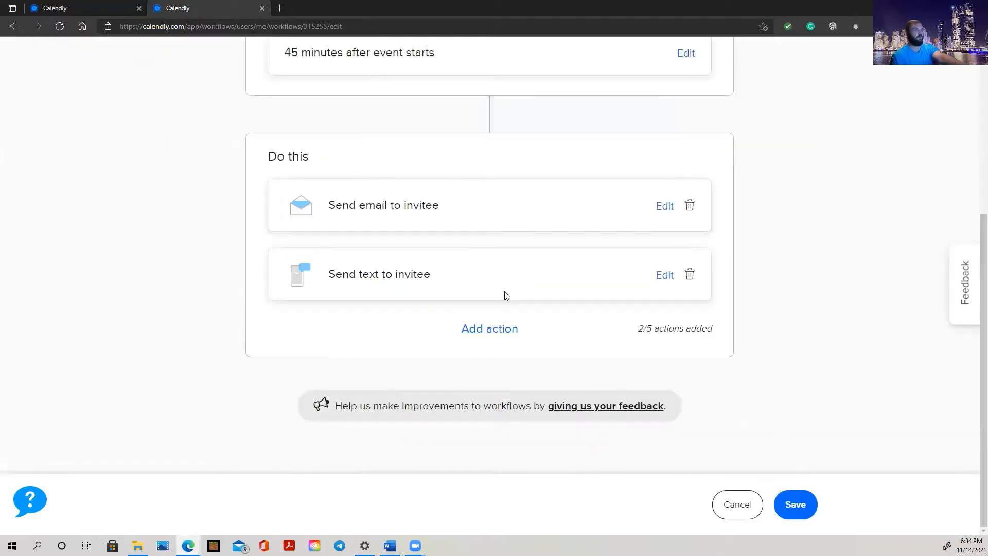
# Cancel the workflow edit without saving to return to the Workflows list
pyautogui.scroll(4, 785, 276)
pyautogui.scroll(1, 786, 276)
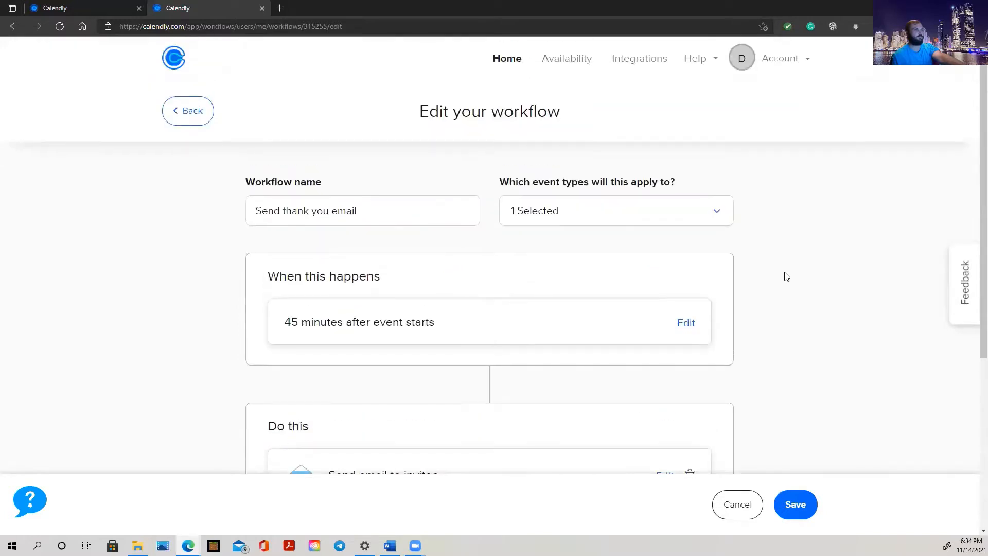
pyautogui.scroll(-5, 786, 276)
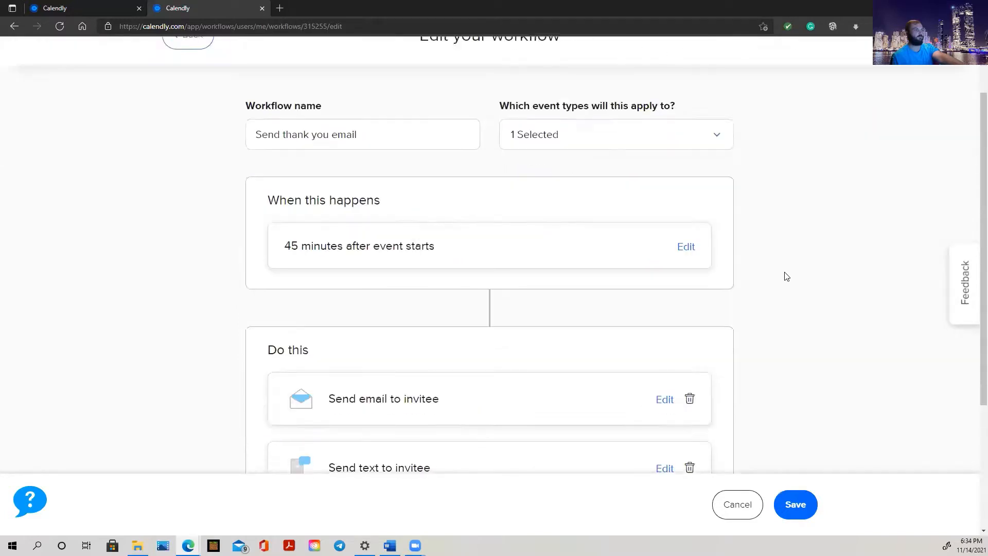
pyautogui.click(733, 511)
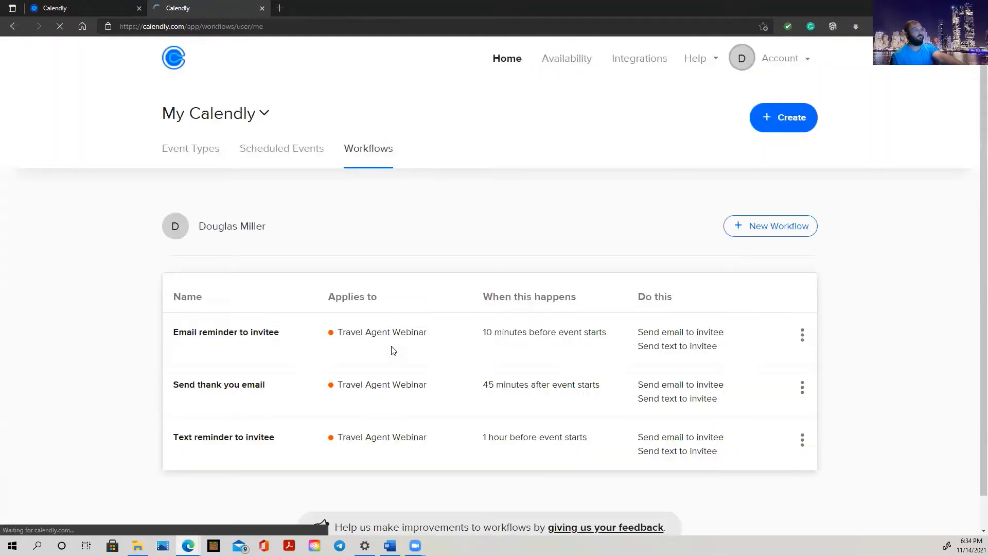
# Open the Text reminder to invitee workflow for editing and check its event types
pyautogui.scroll(-1, 394, 350)
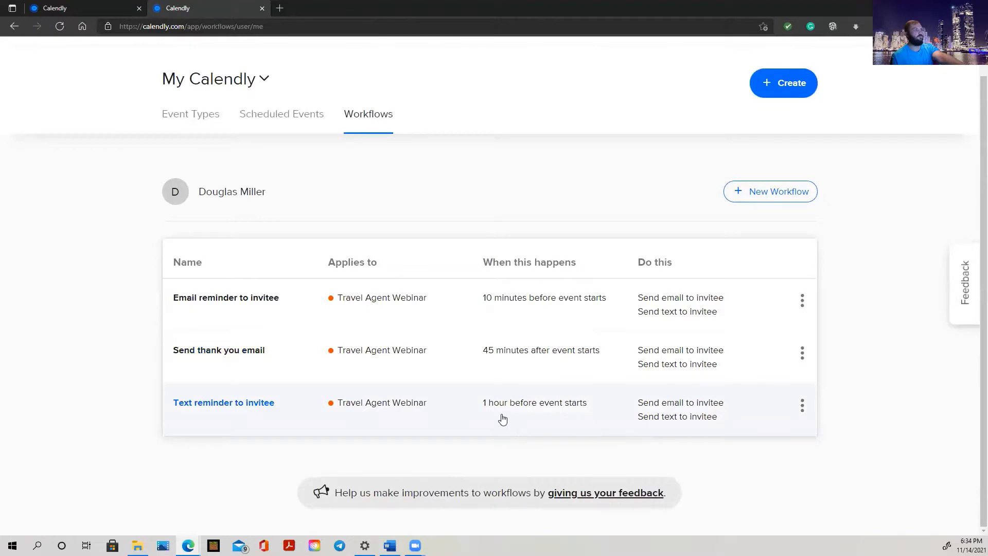
pyautogui.click(803, 405)
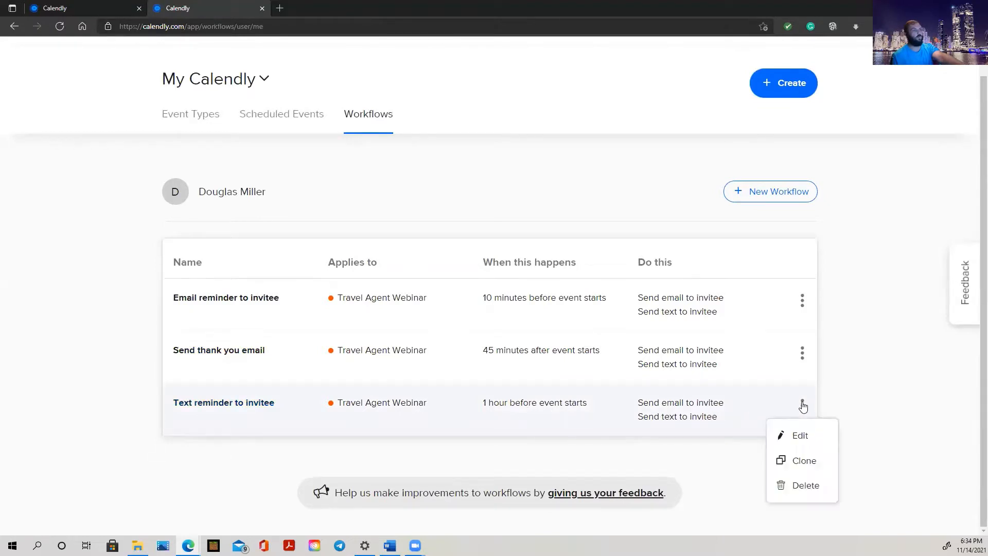
pyautogui.click(803, 441)
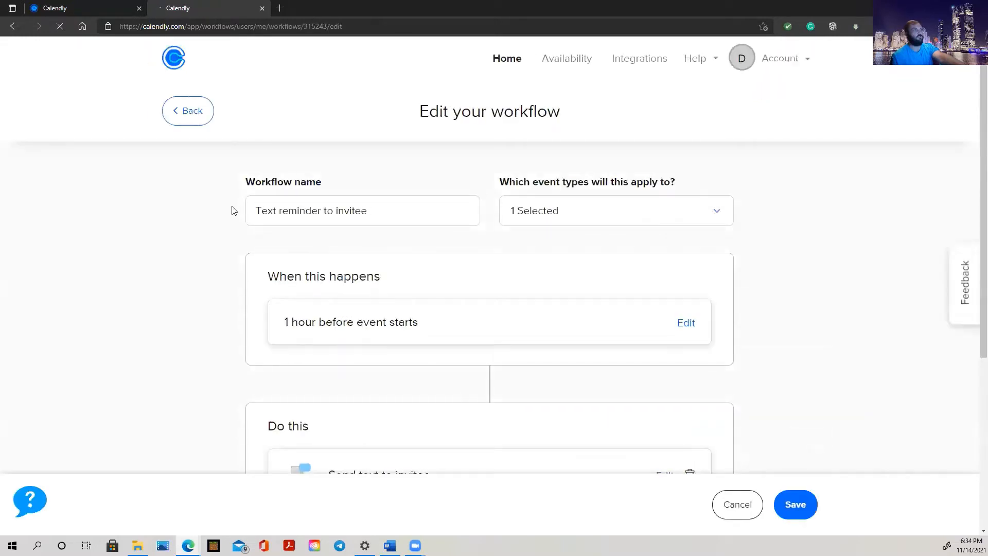
pyautogui.click(719, 212)
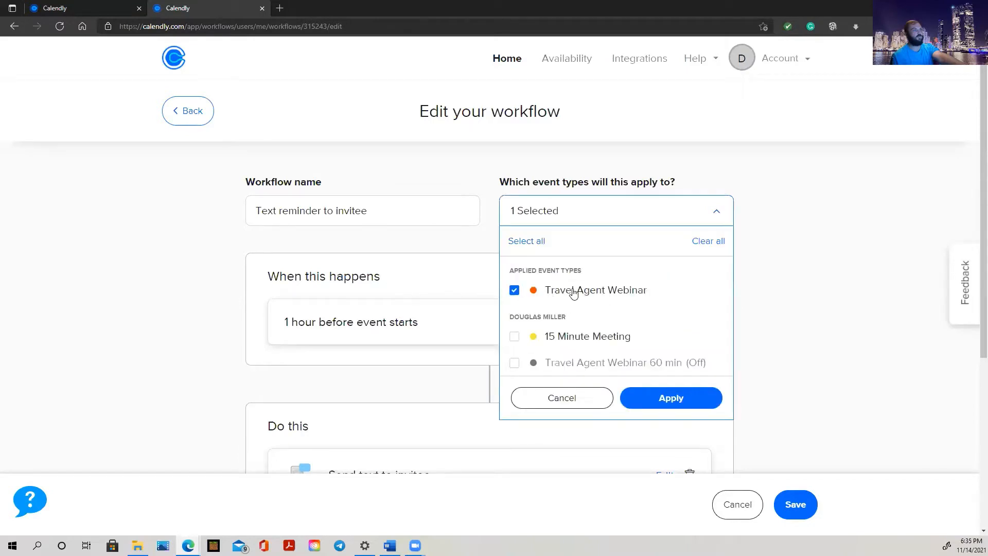
pyautogui.click(863, 251)
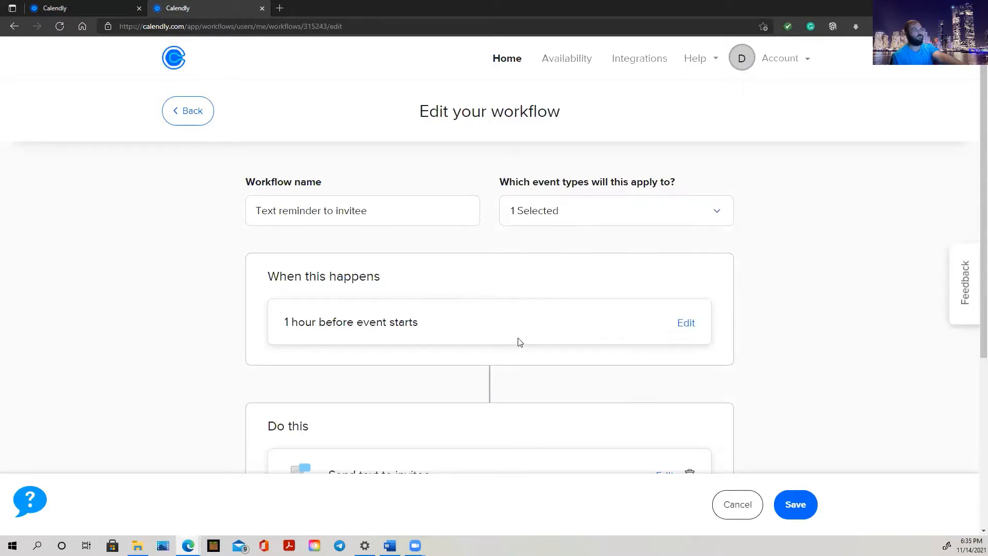
# Review the 1-hour-before trigger timing and the text reminder message, cancelling both unchanged
pyautogui.scroll(-3, 518, 342)
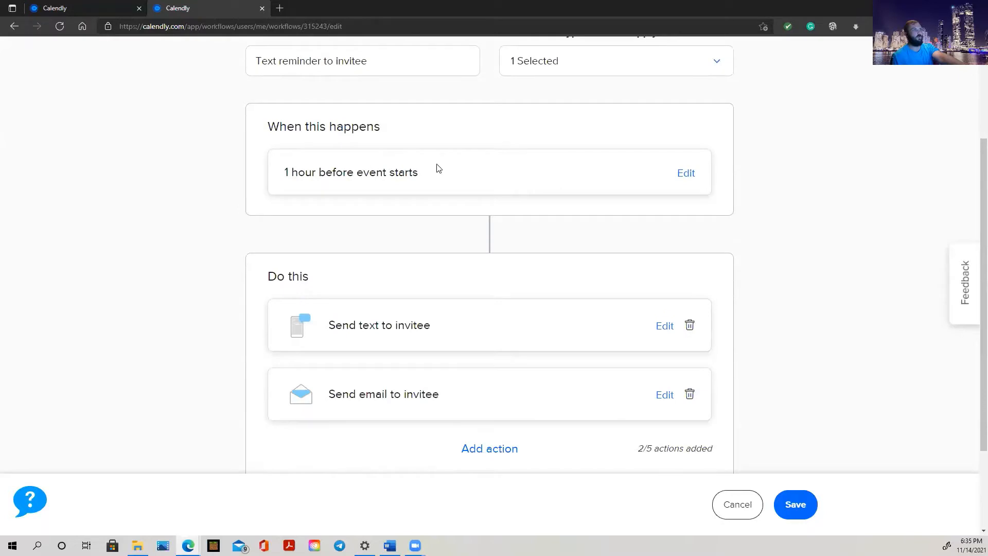
pyautogui.click(686, 174)
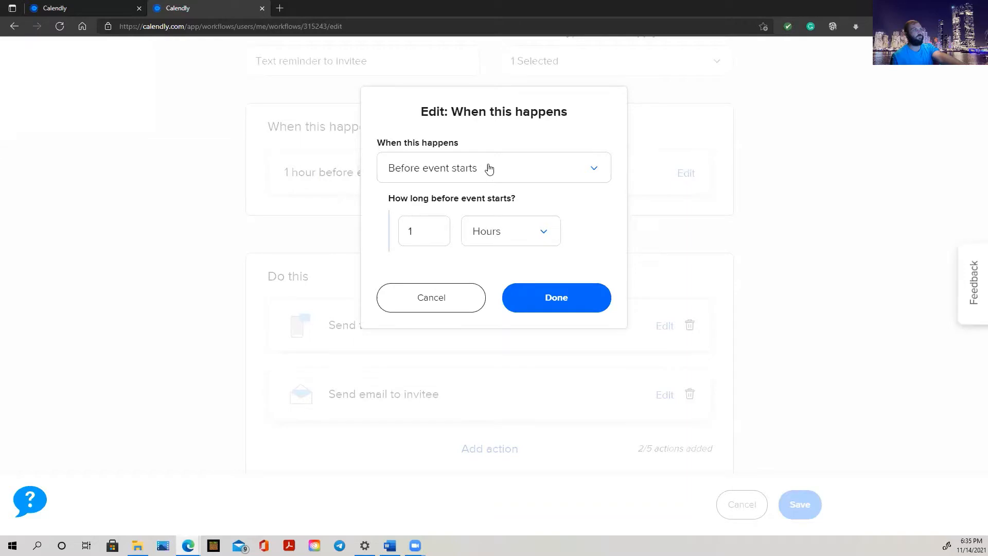
pyautogui.click(447, 308)
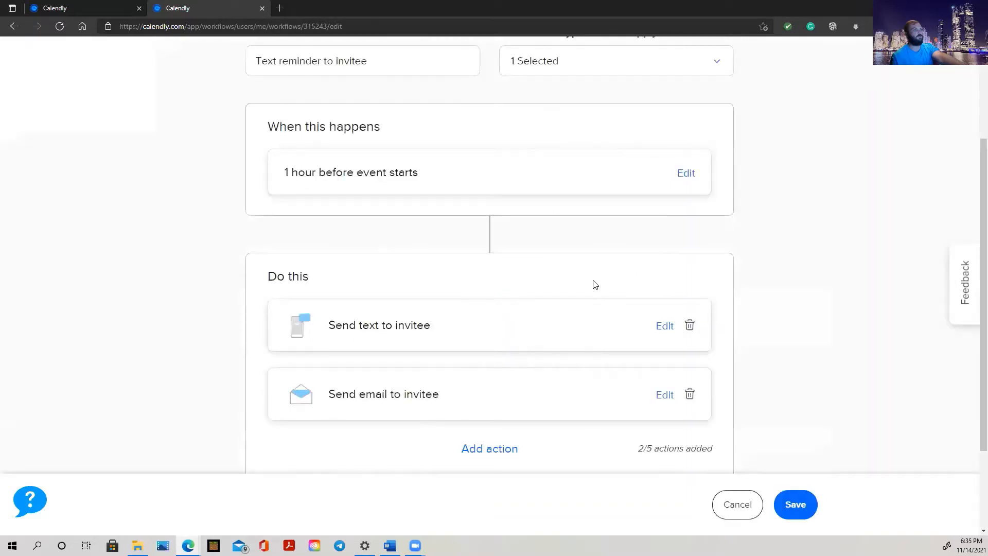
pyautogui.scroll(-2, 595, 285)
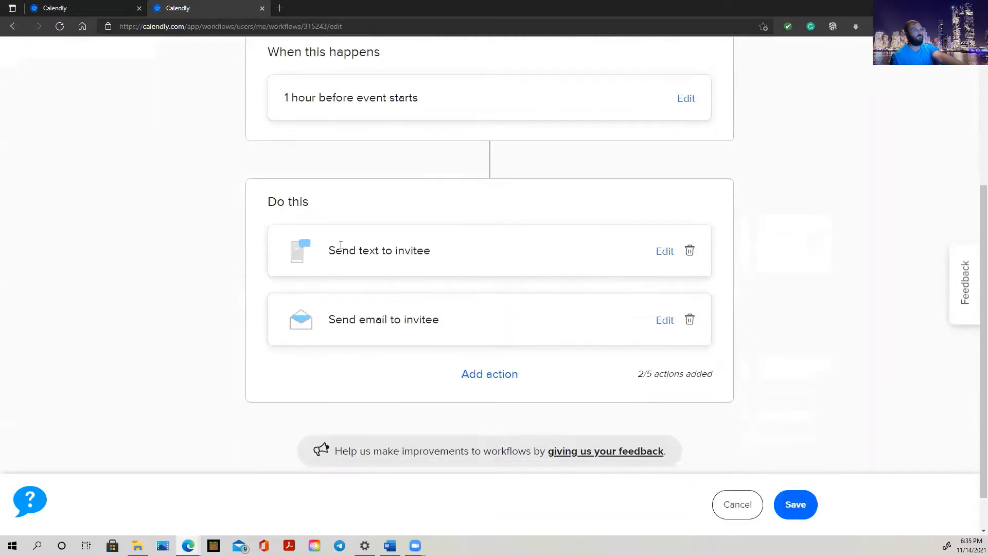
pyautogui.click(663, 252)
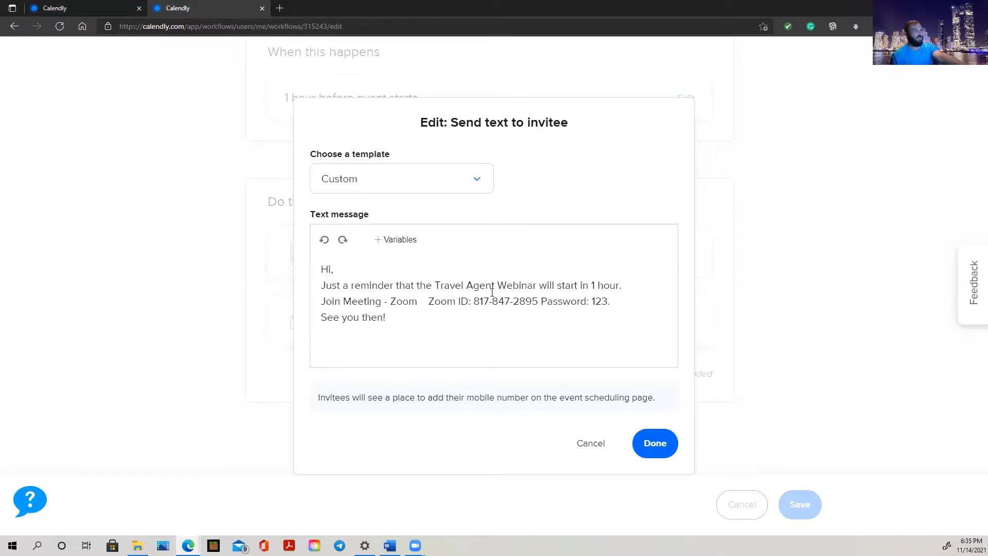
pyautogui.click(590, 443)
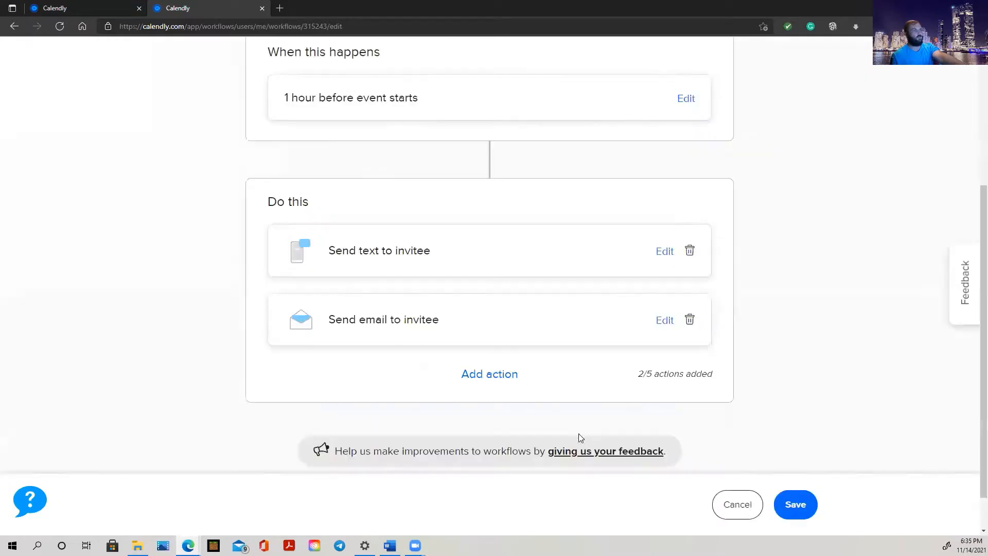
pyautogui.click(665, 321)
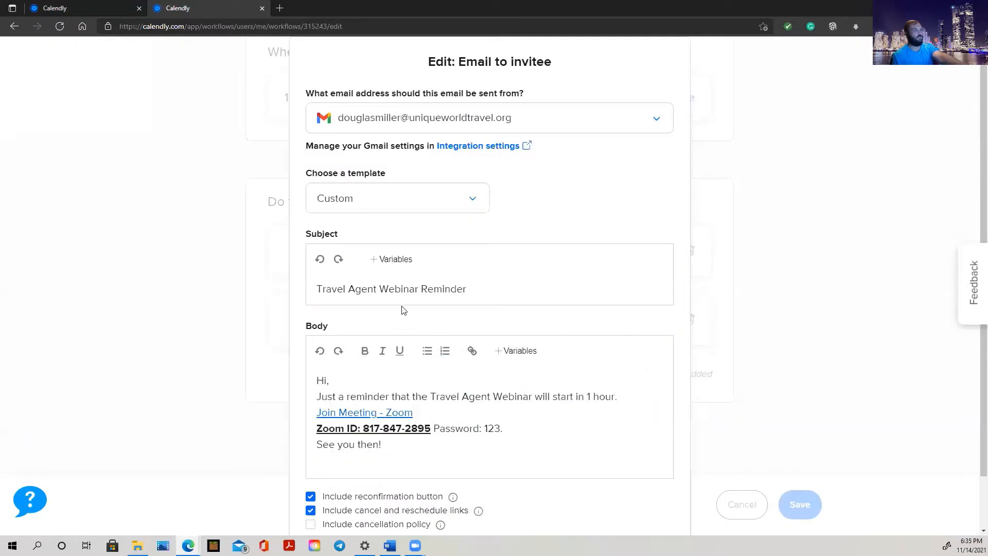
pyautogui.scroll(-2, 448, 205)
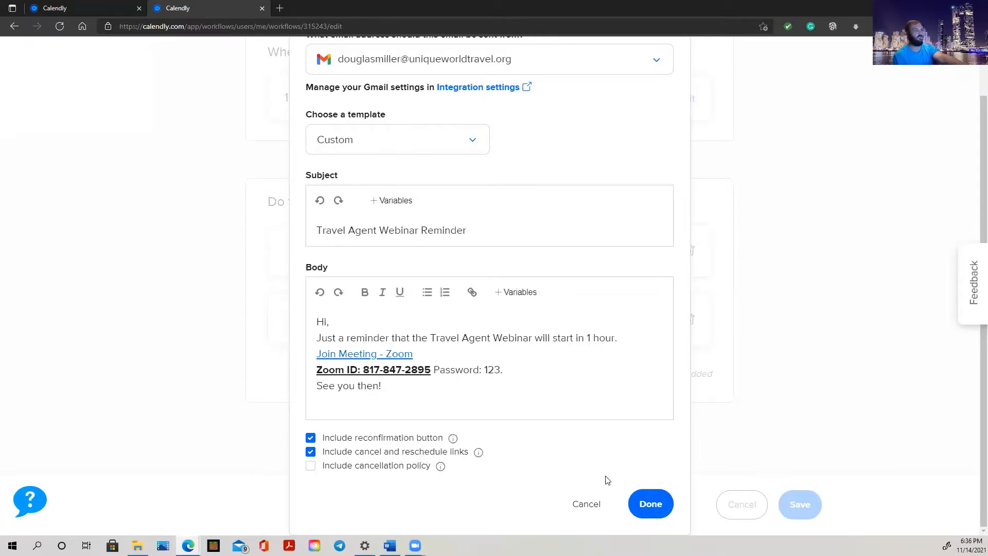
pyautogui.click(586, 505)
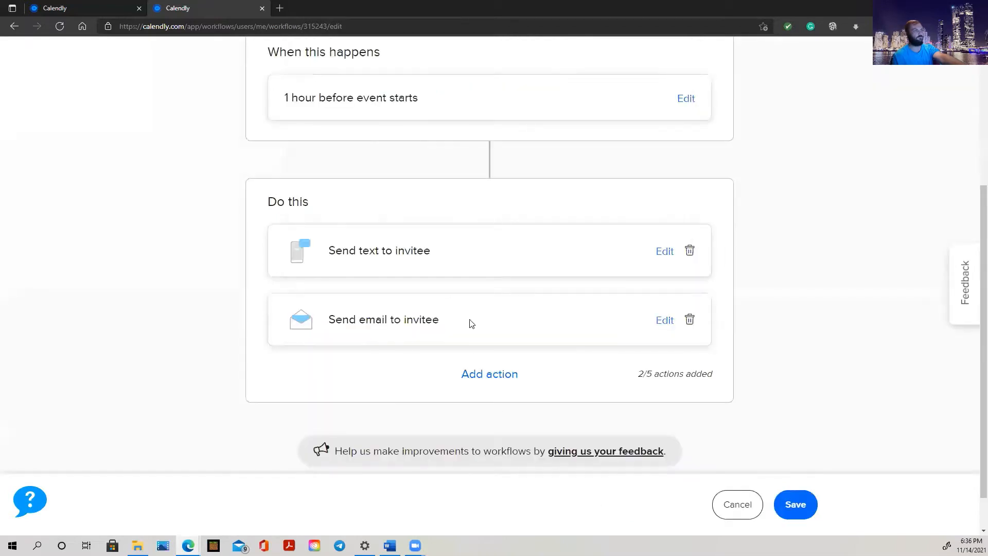
pyautogui.scroll(5, 470, 323)
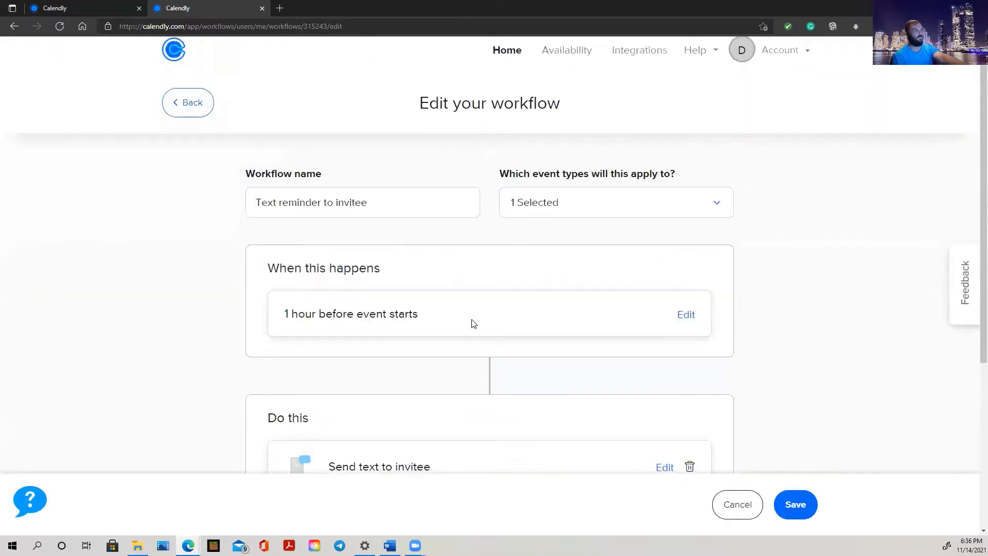
# Return to the Workflows list, review the three Travel Agent Webinar workflows, and start a new workflow
pyautogui.click(202, 122)
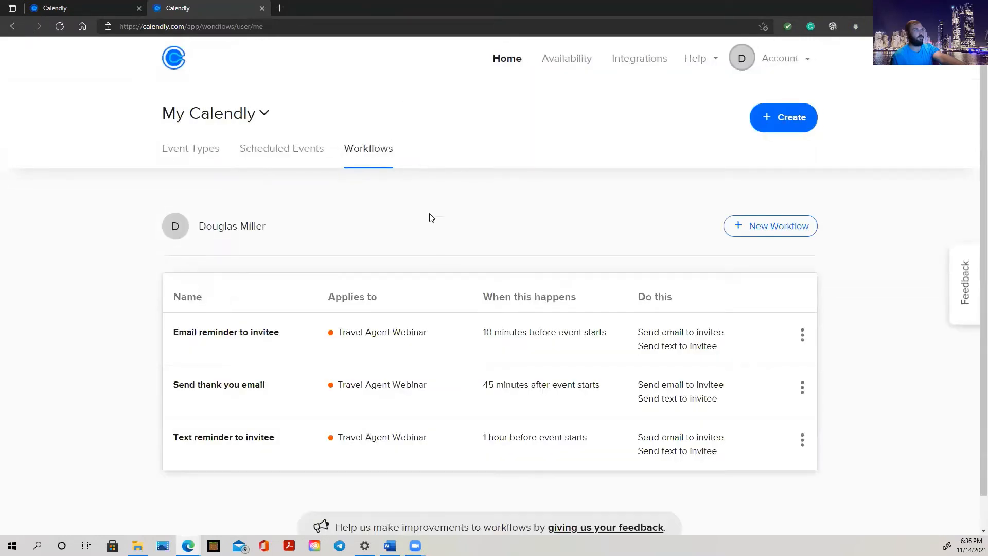
pyautogui.scroll(-1, 452, 258)
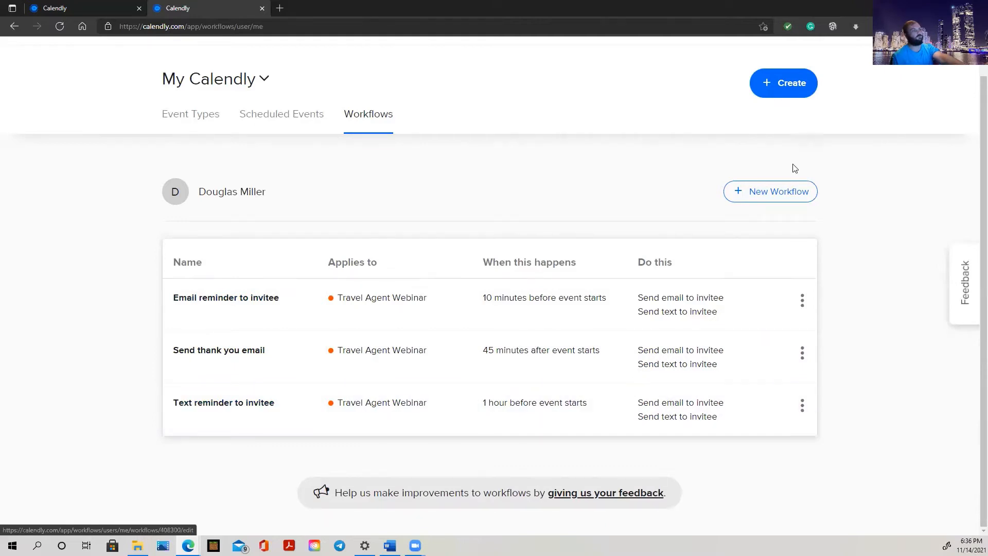
pyautogui.click(781, 199)
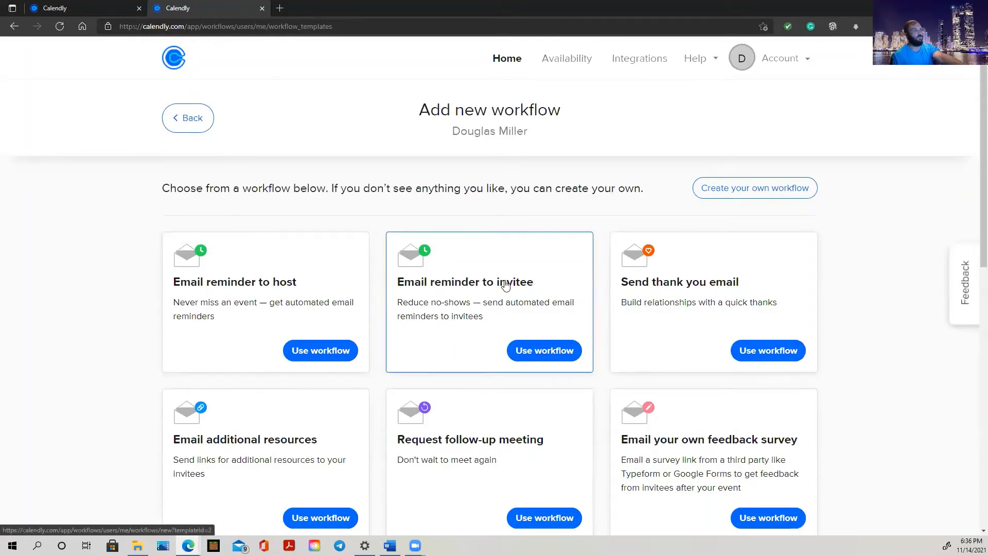
pyautogui.scroll(-1, 505, 285)
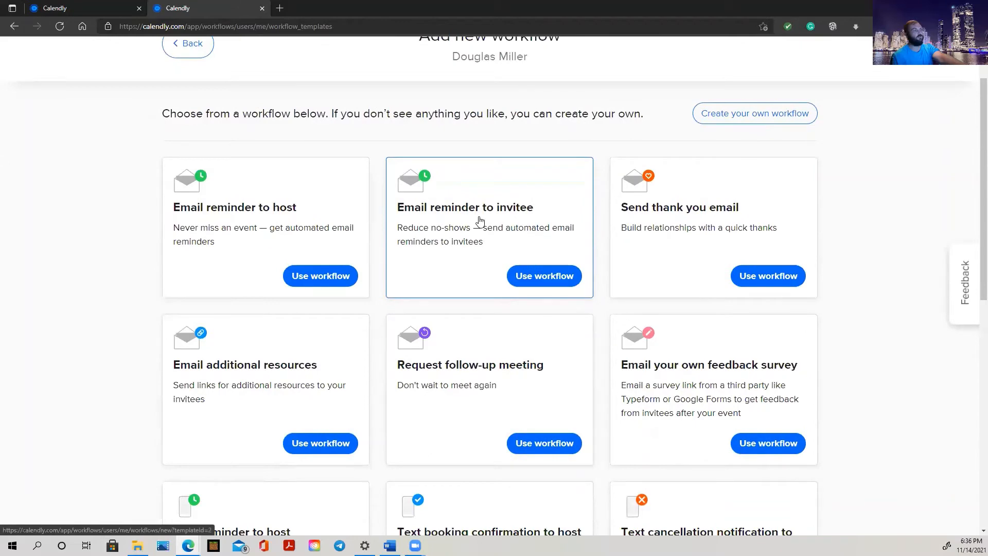
pyautogui.scroll(-1, 479, 220)
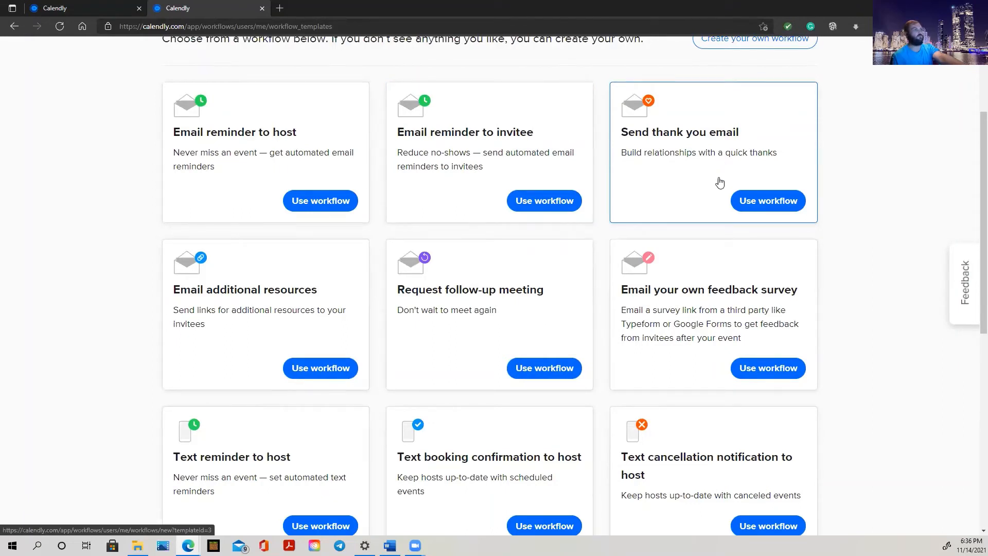
pyautogui.click(531, 205)
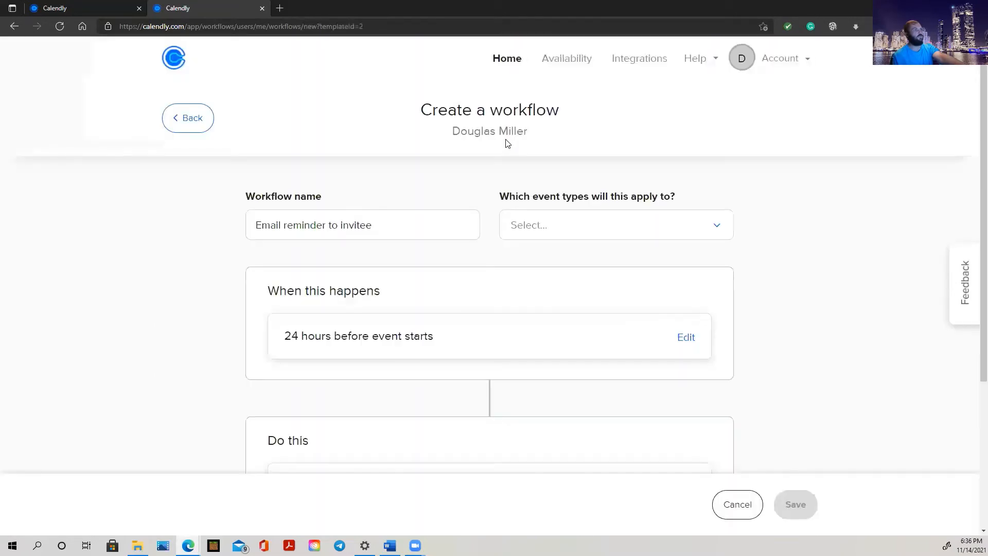
pyautogui.scroll(-4, 455, 290)
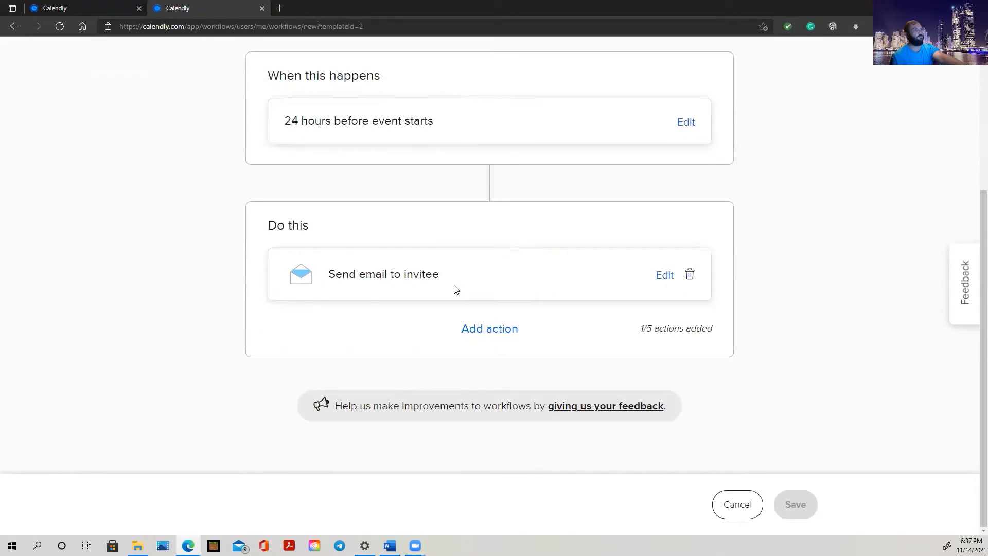
pyautogui.scroll(4, 516, 361)
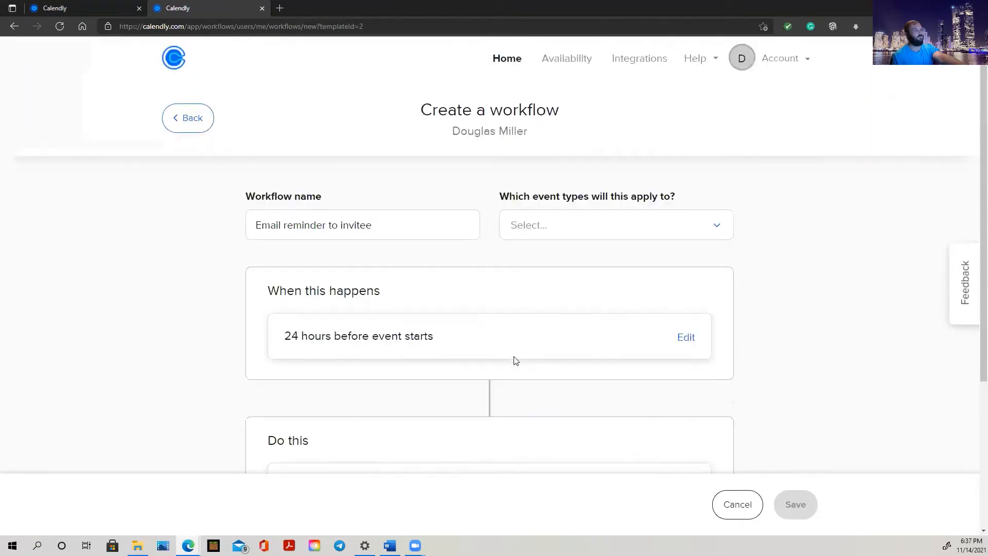
pyautogui.click(190, 111)
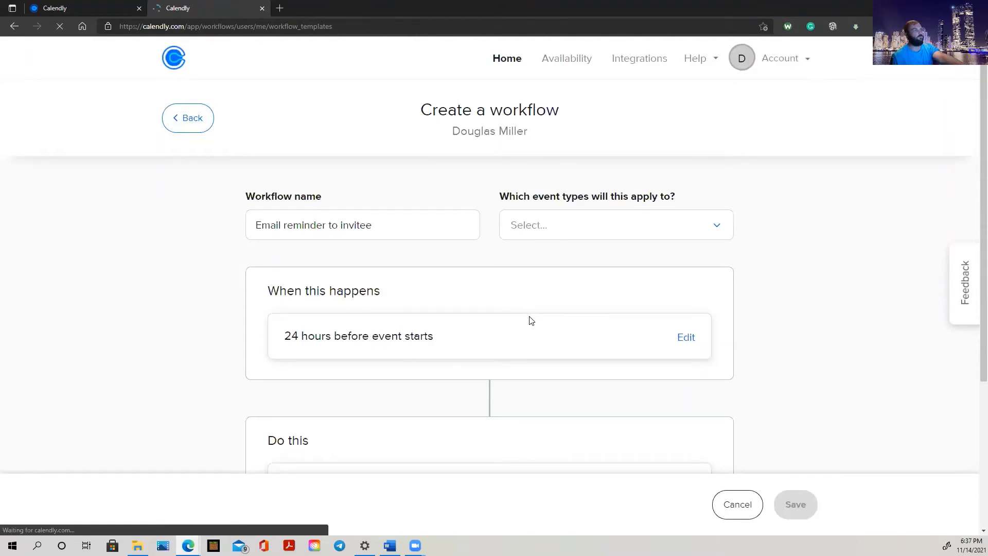
pyautogui.scroll(-7, 531, 320)
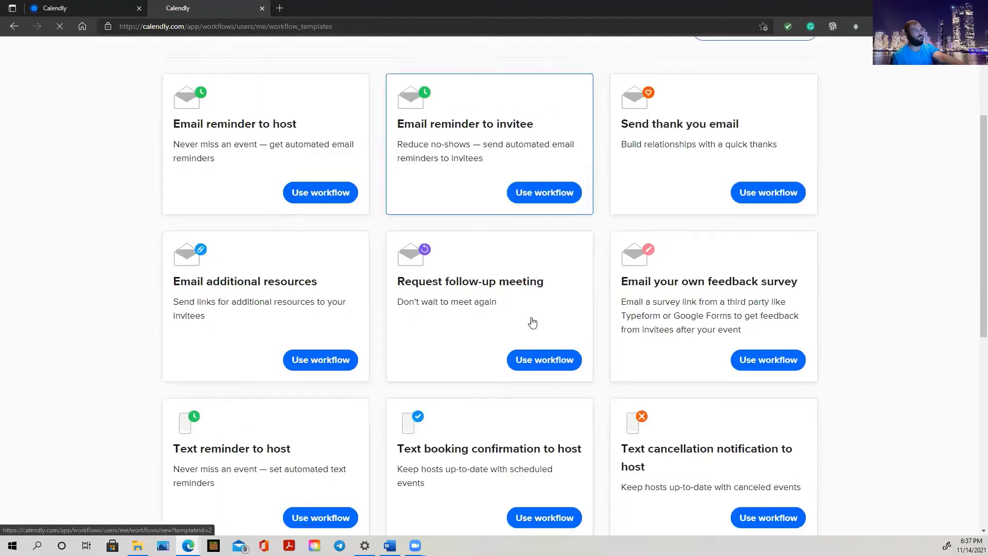
pyautogui.scroll(-4, 505, 279)
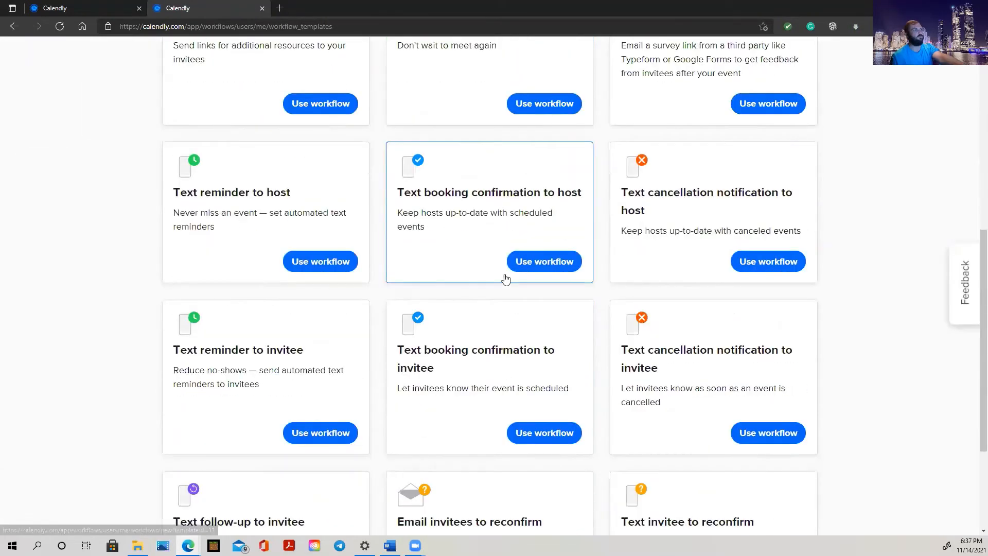
pyautogui.scroll(11, 505, 278)
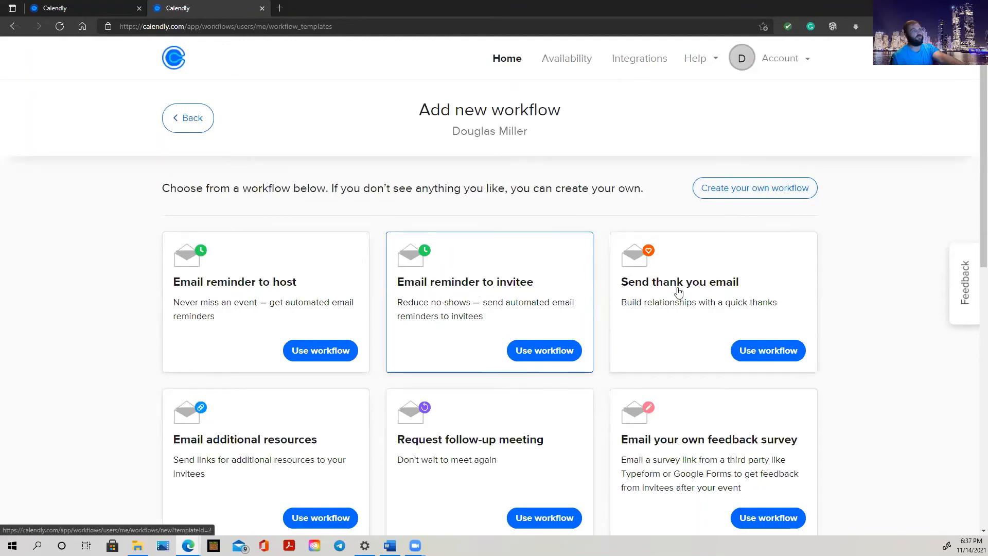
pyautogui.click(191, 118)
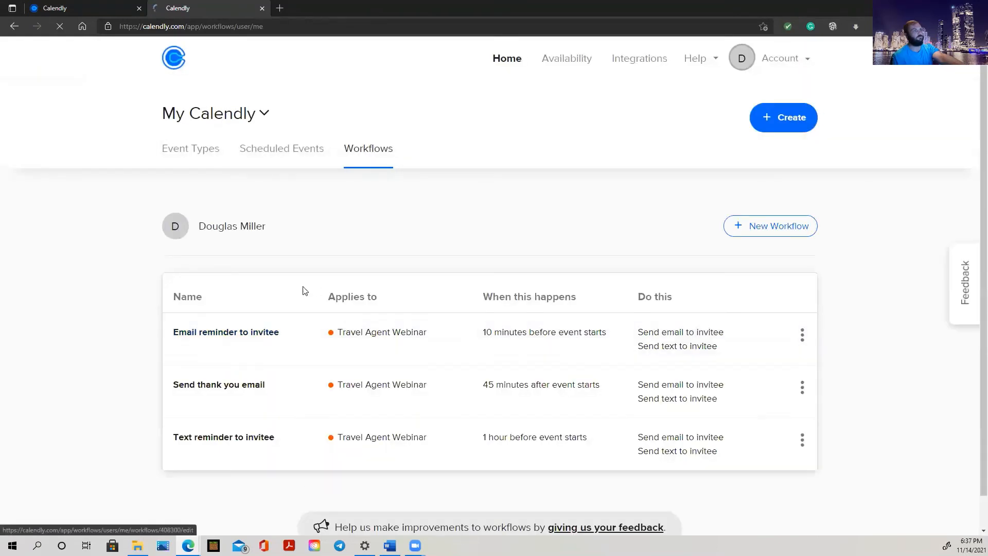
# Glance at Scheduled Events, then show the Event Types list with Travel Agent Webinar, 15 Minute Meeting and Travel Agent Webinar 60 min
pyautogui.click(280, 156)
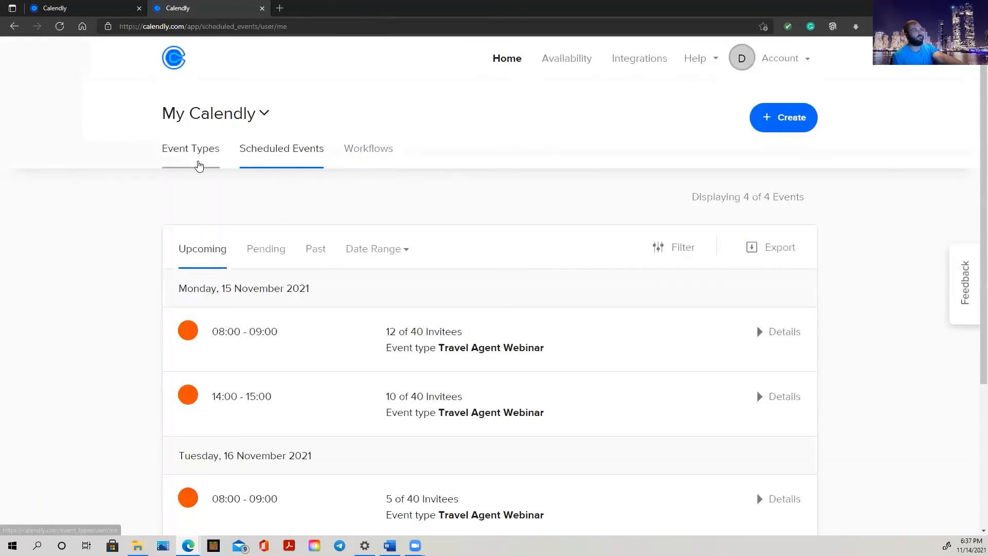
pyautogui.scroll(-4, 328, 335)
pyautogui.scroll(4, 328, 335)
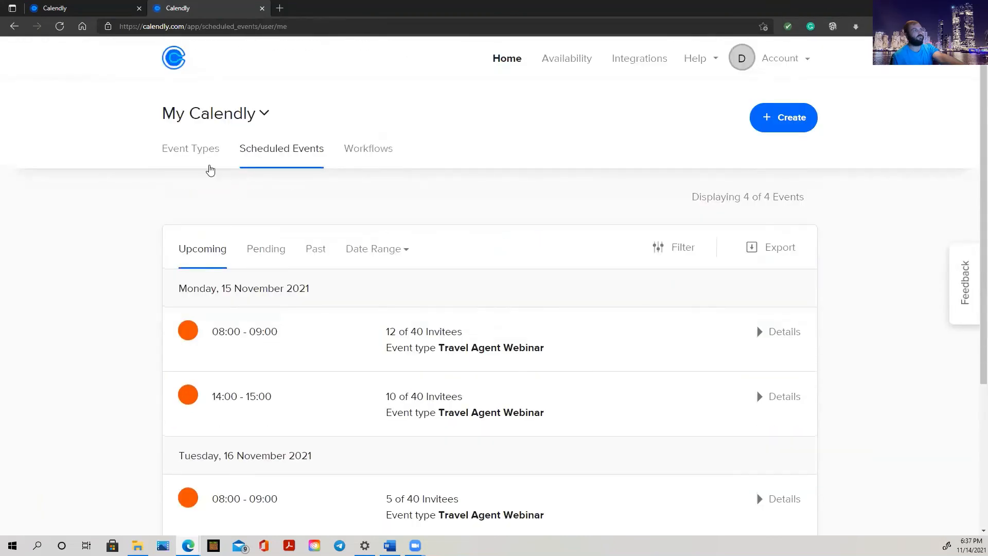
pyautogui.click(194, 148)
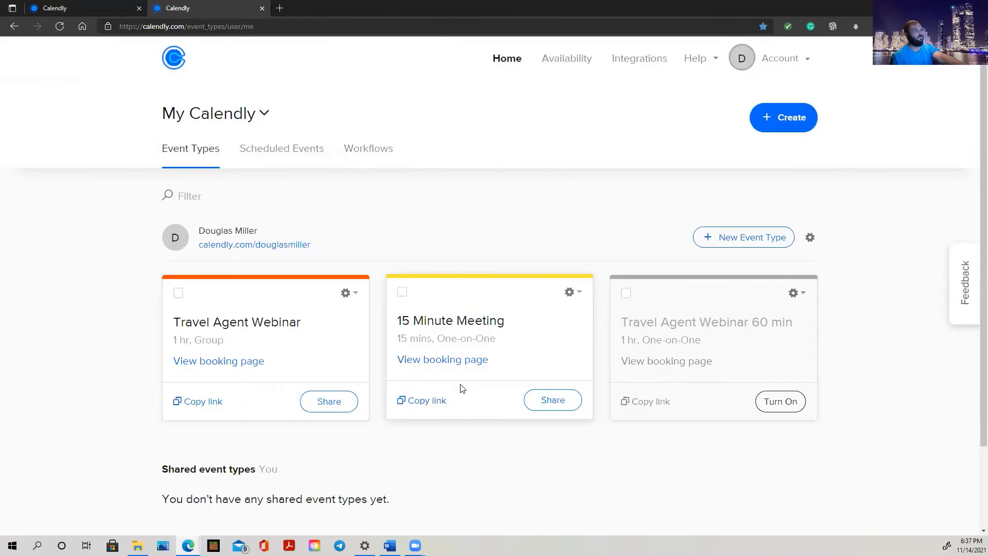
pyautogui.scroll(-2, 491, 311)
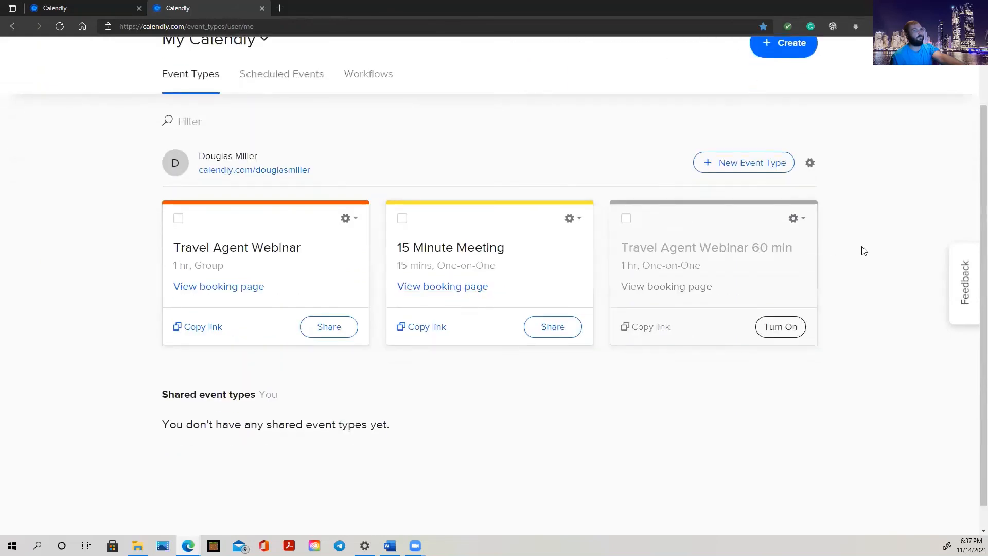